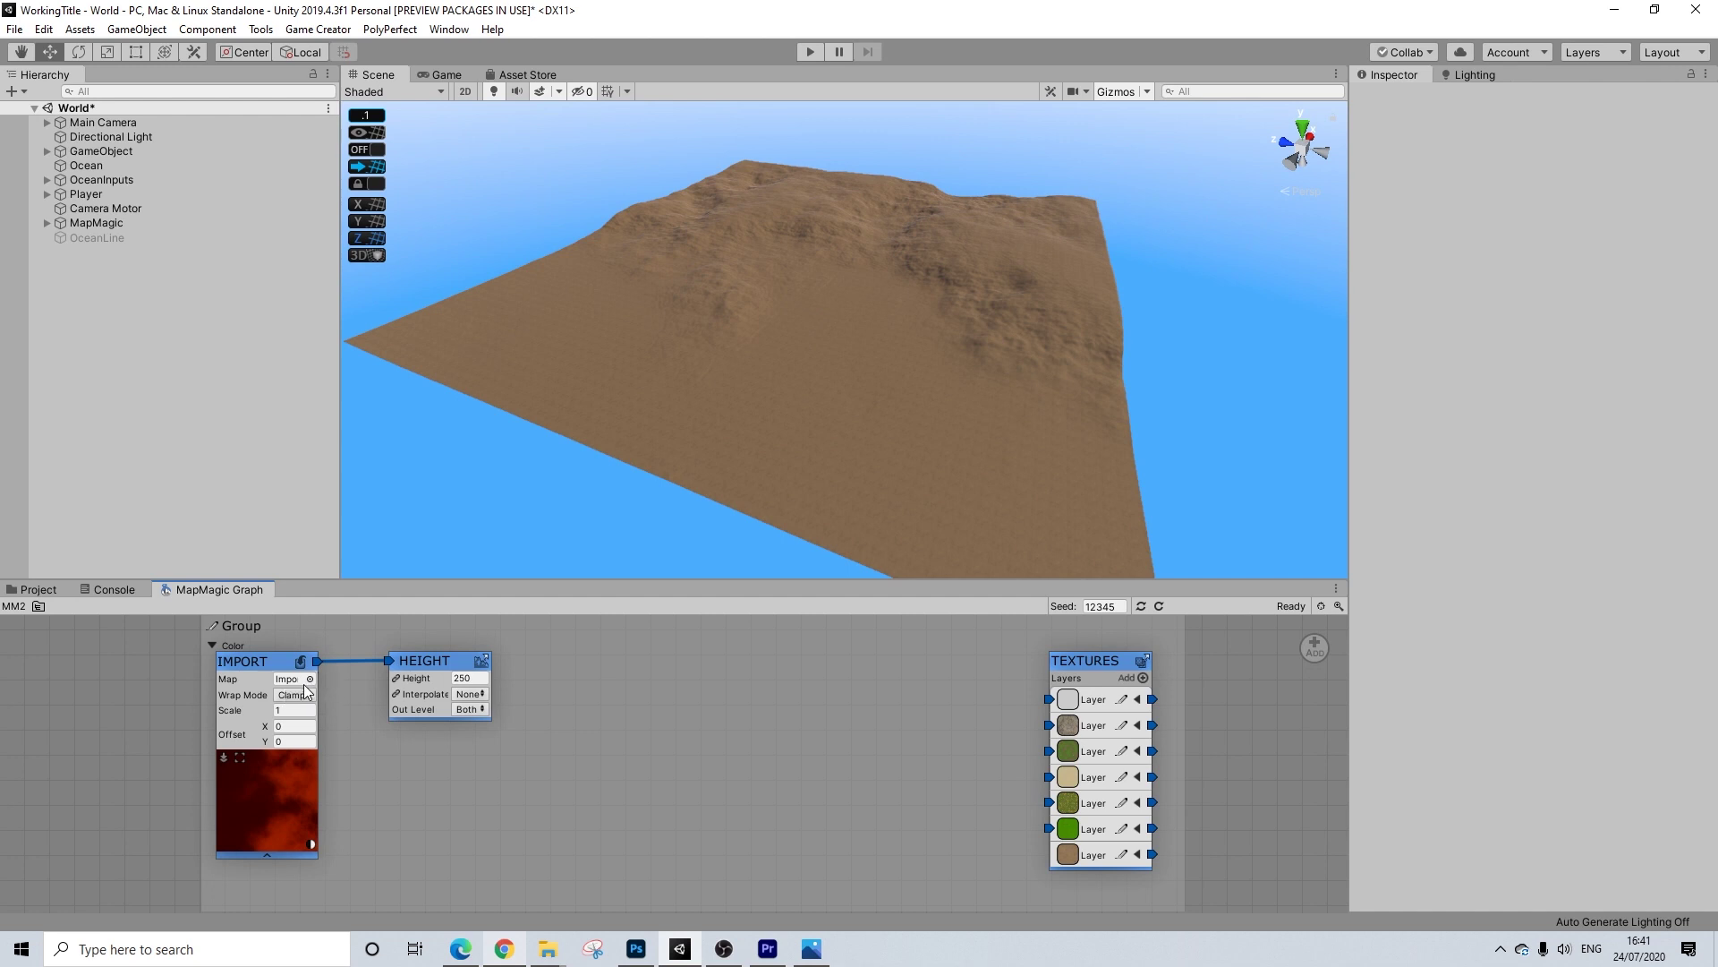
mouse_move(752, 356)
alt+mouse_down()
mouse_move(1027, 319)
mouse_move(839, 283)
mouse_move(702, 349)
mouse_move(728, 357)
alt+mouse_up()
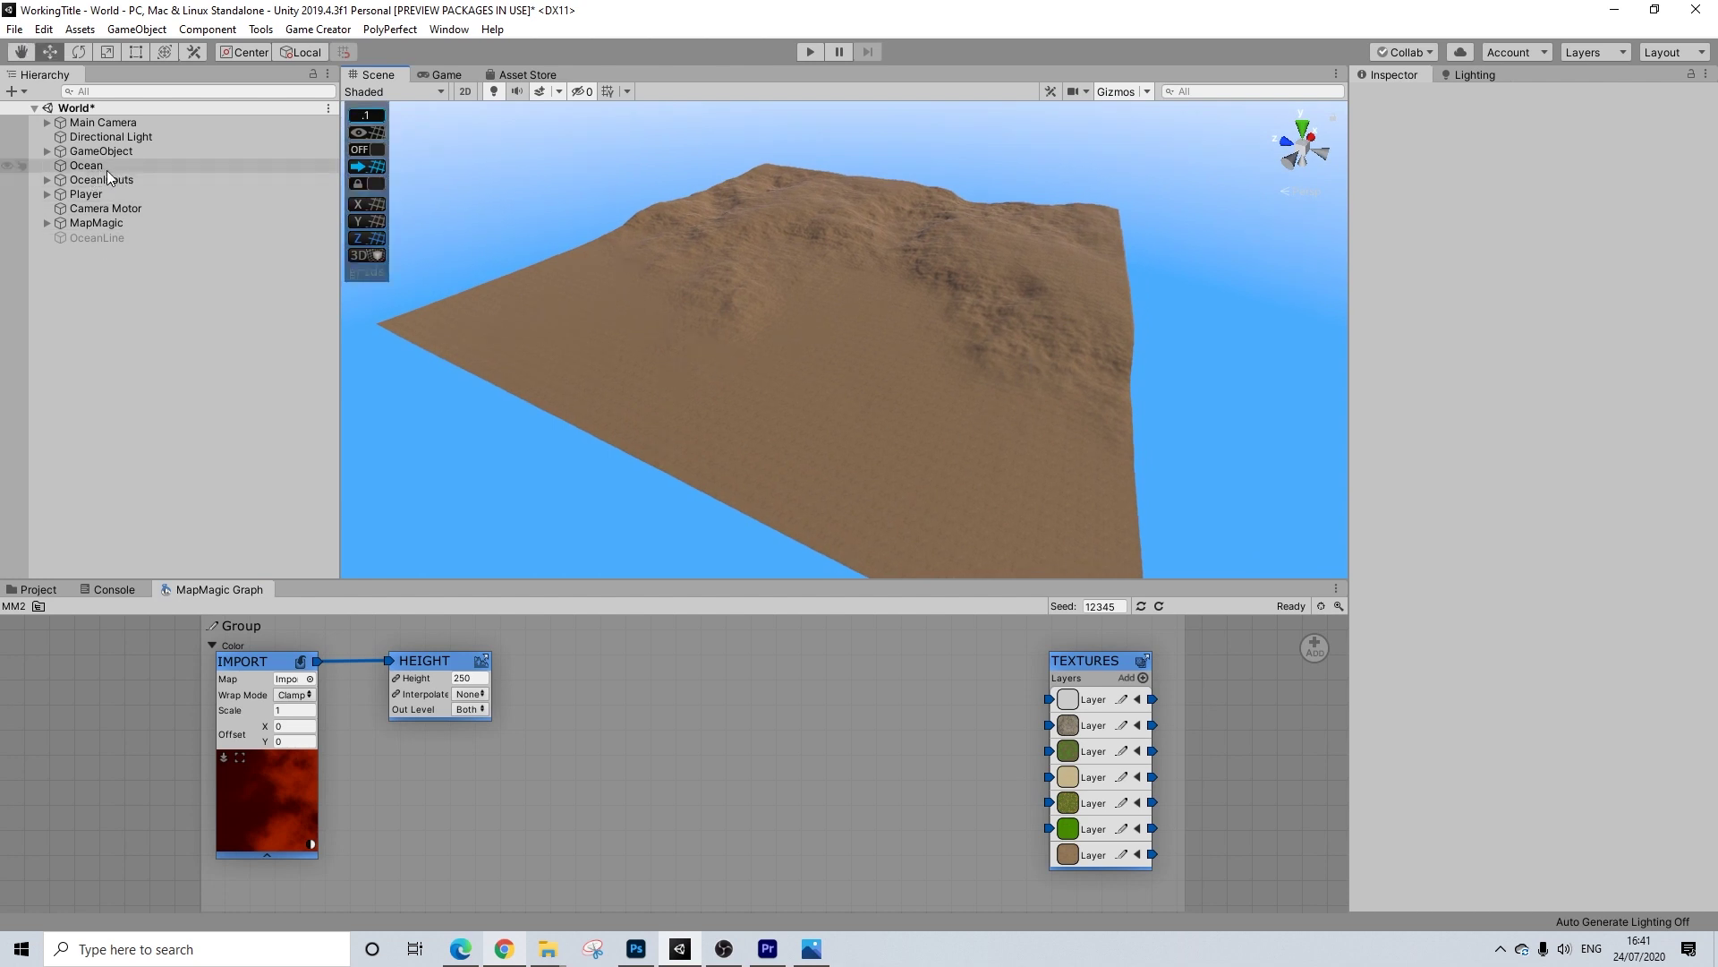
mouse_move(707, 313)
alt+mouse_down()
mouse_move(739, 305)
mouse_move(684, 301)
alt+mouse_up()
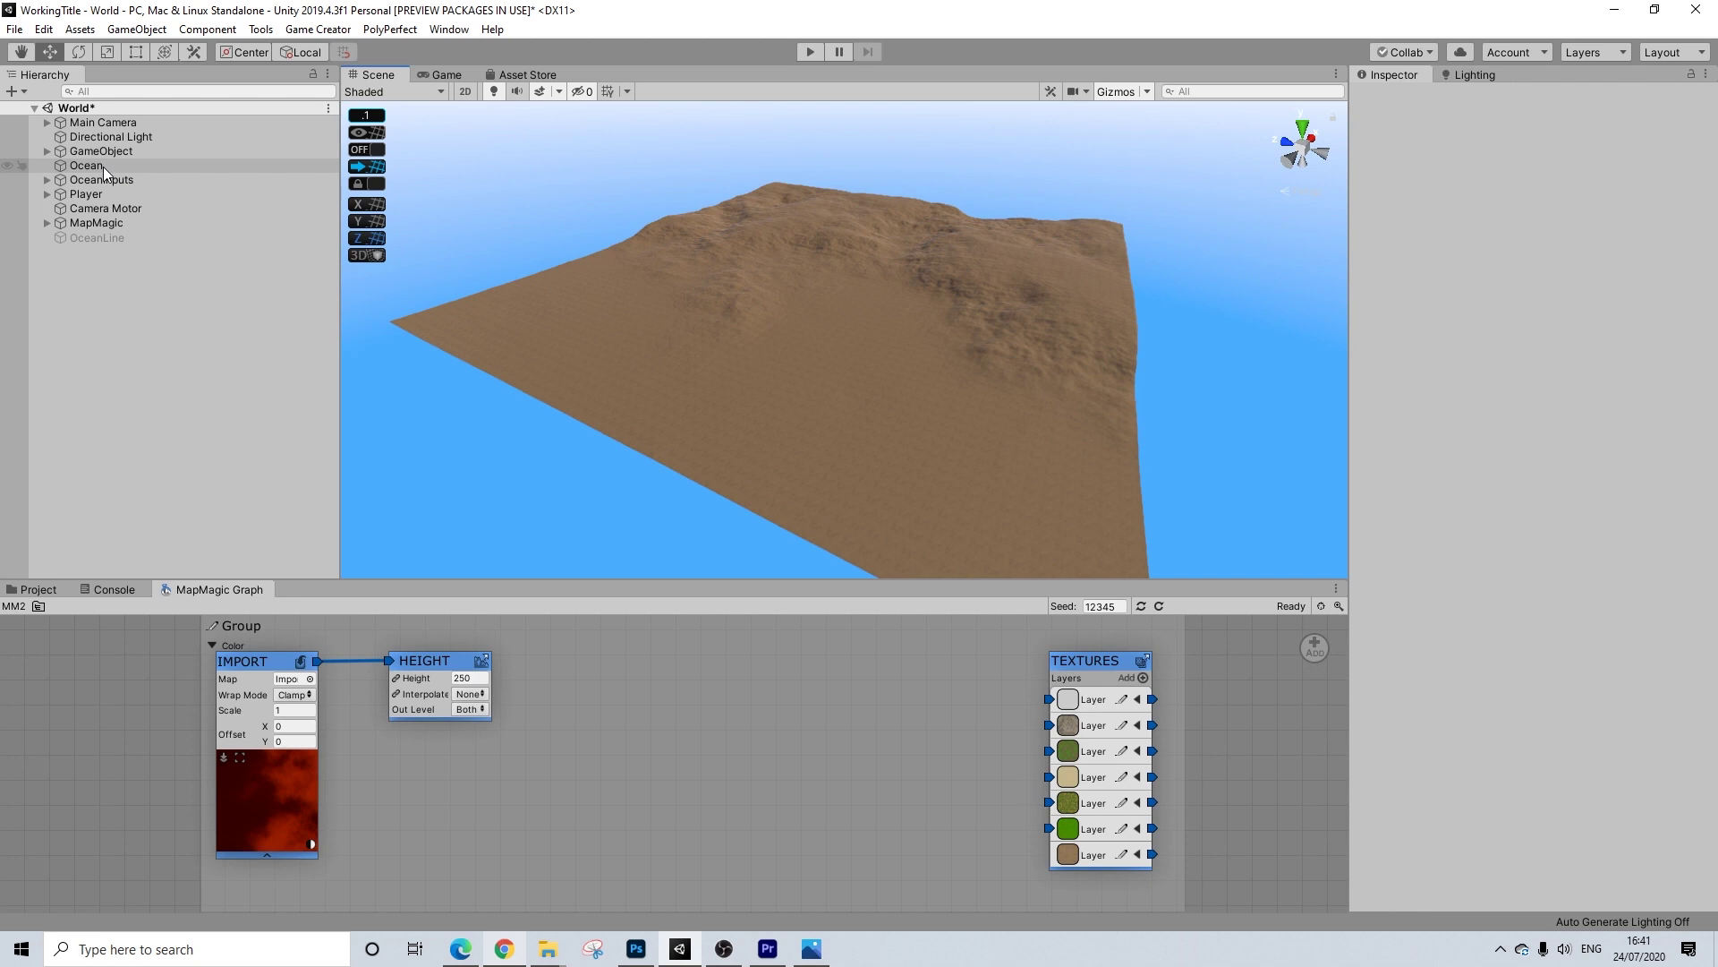
key(alt)
alt+drag(794, 298, 775, 335)
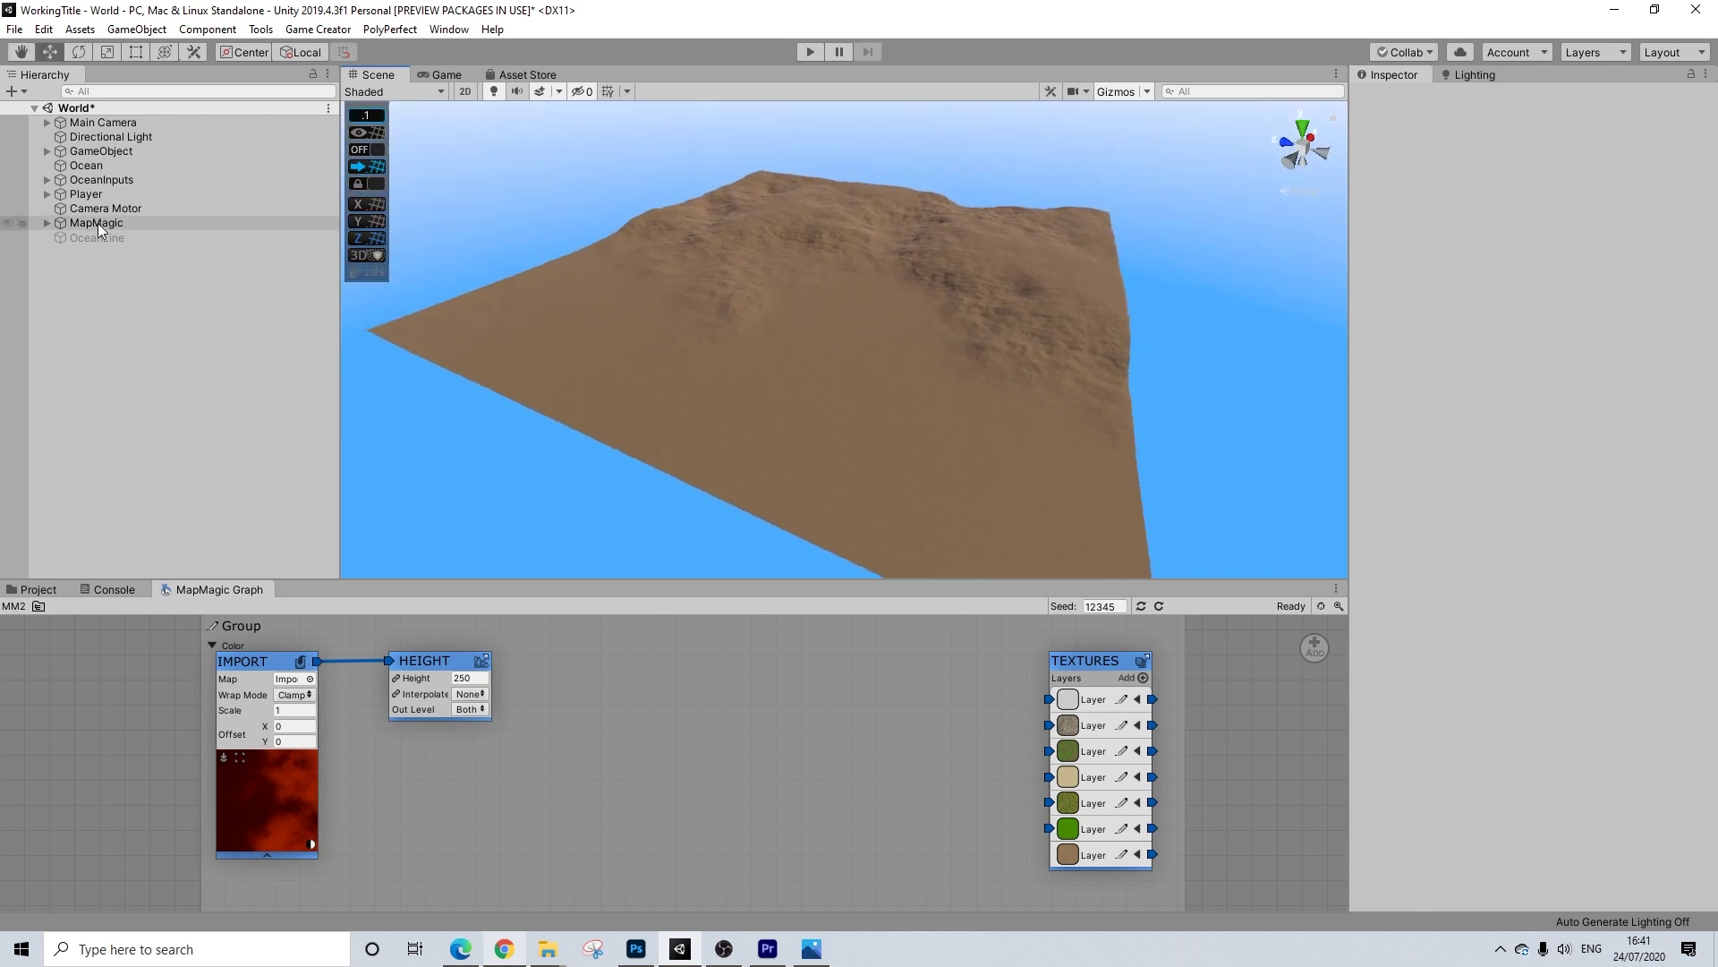
Show the OceanLine plane to examine where the water level meets the terrain, and hide it again
click(104, 238)
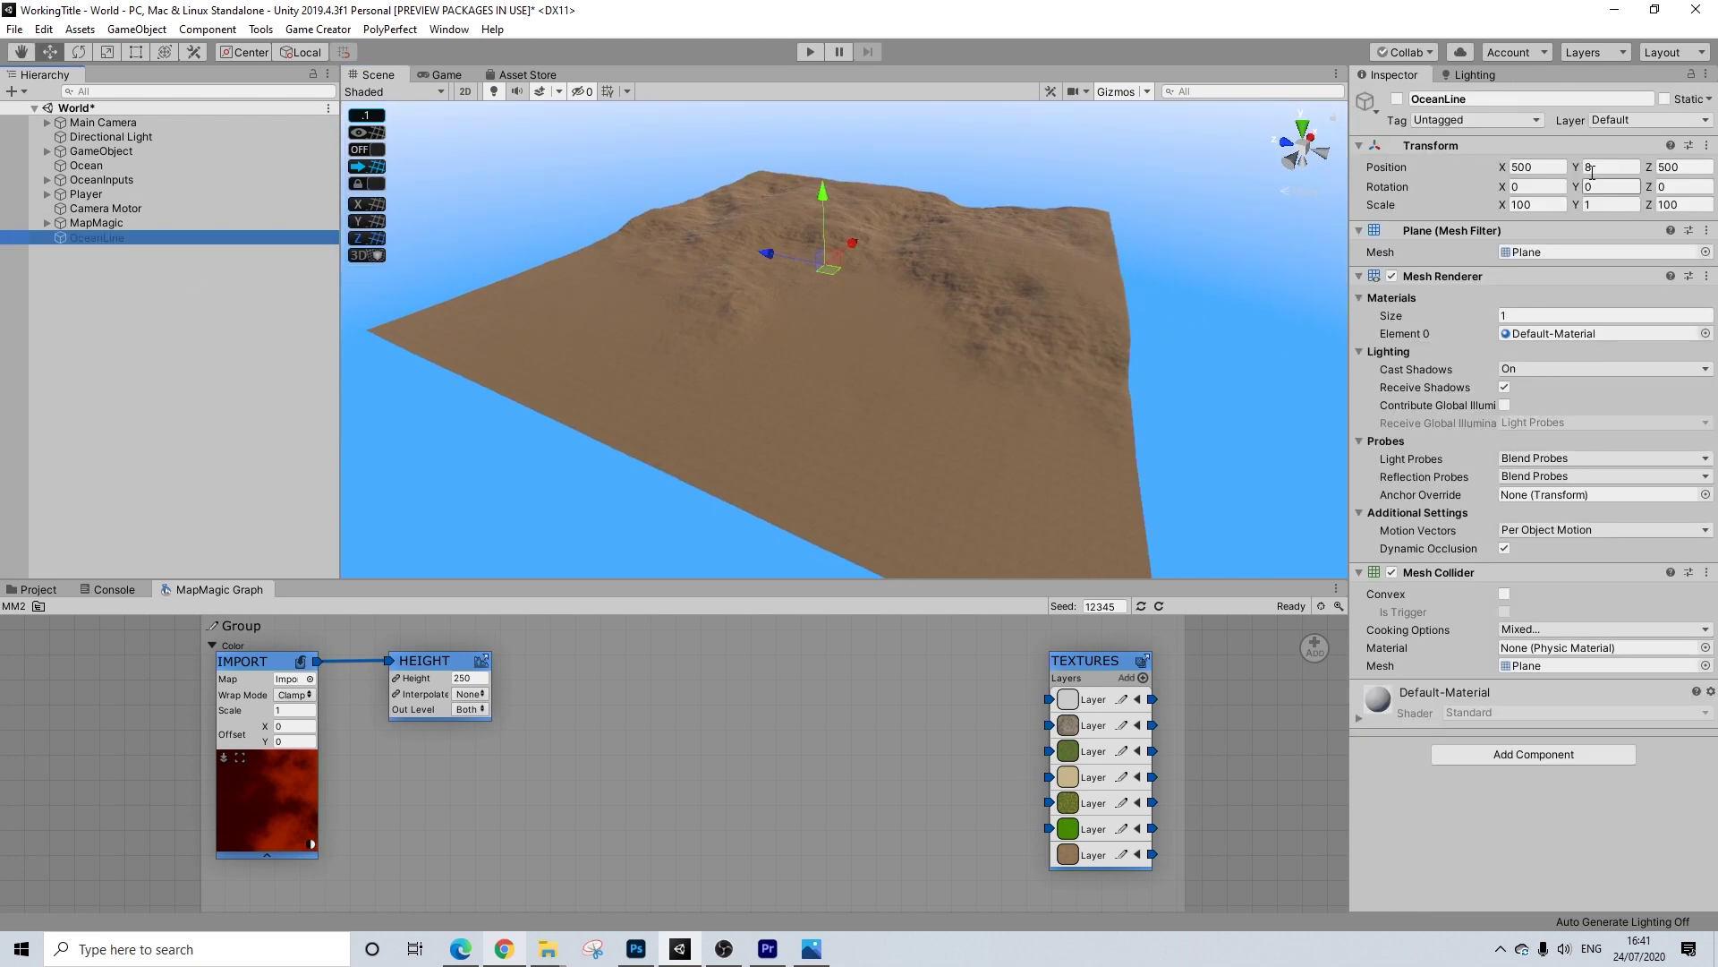
click(1397, 98)
key(alt)
alt+drag(832, 259, 677, 345)
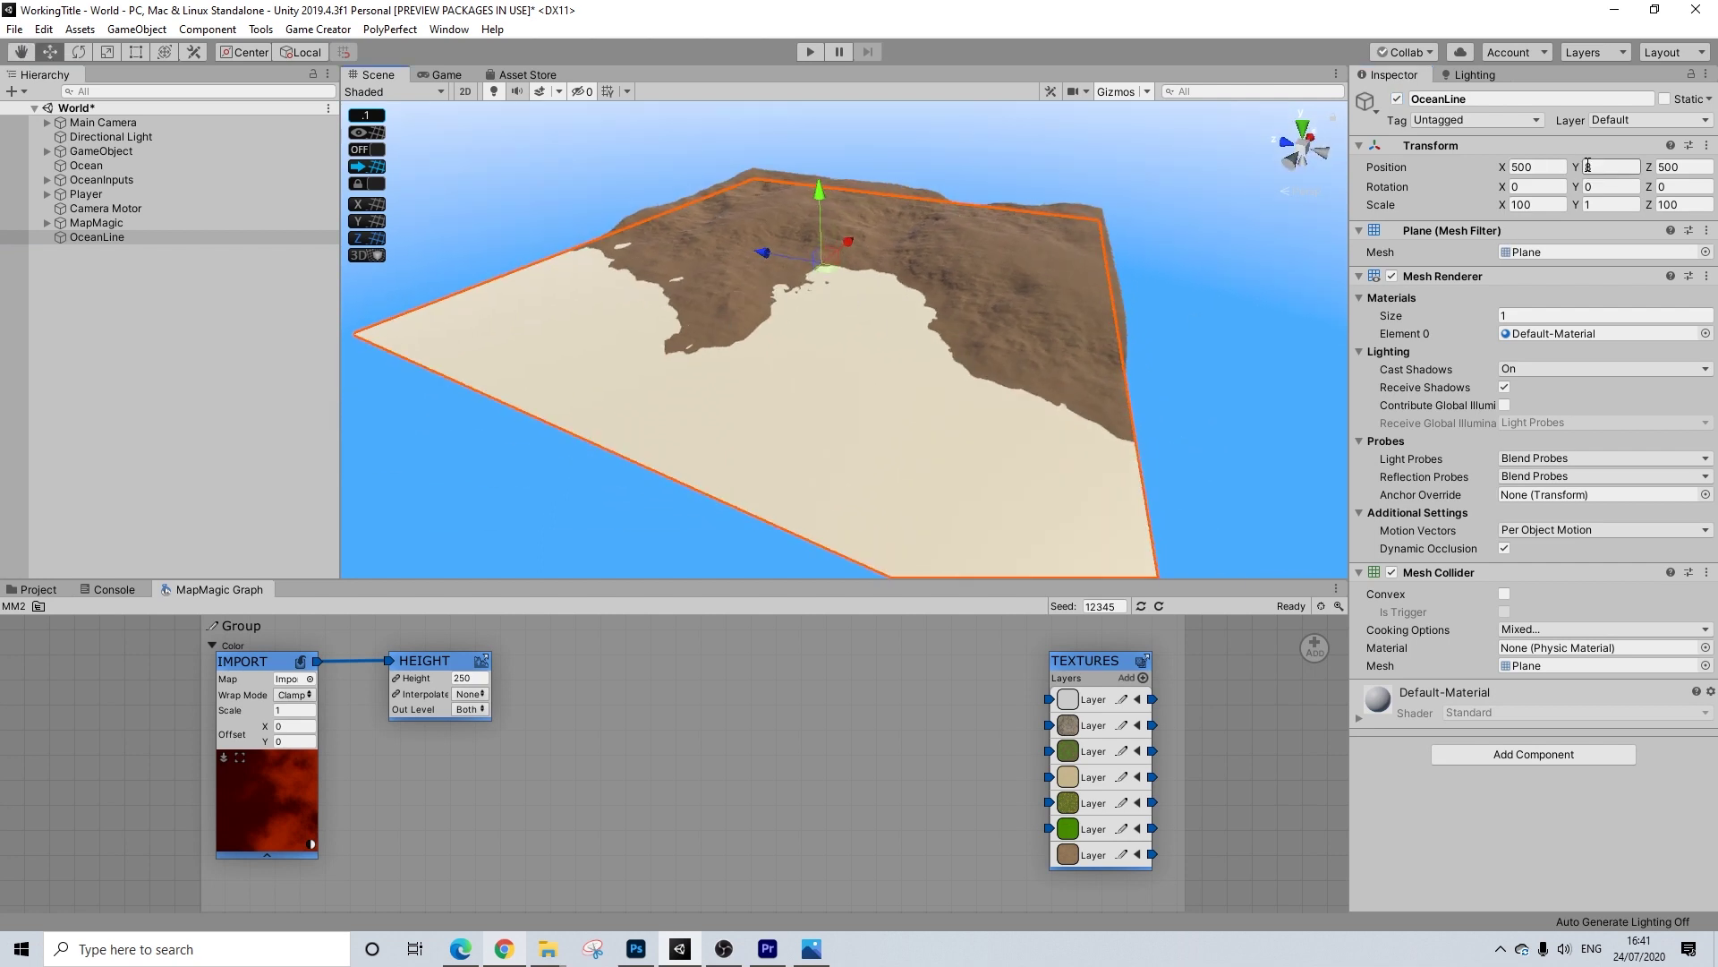
scroll(834, 318, up, 5)
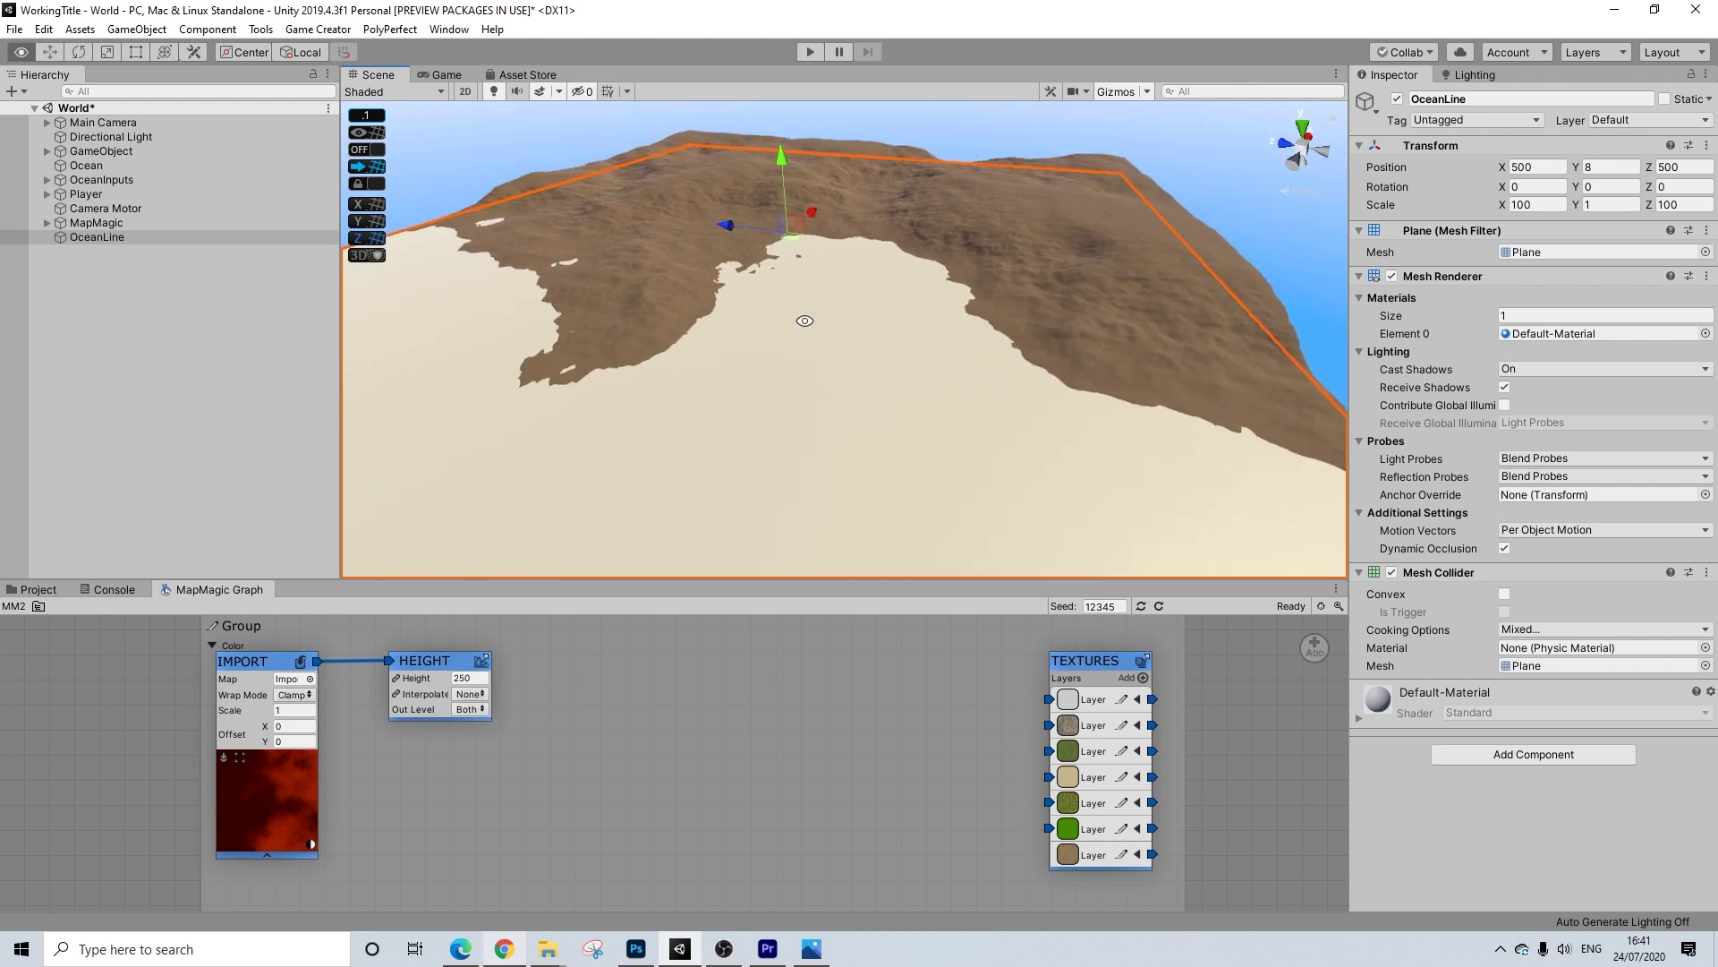
scroll(832, 331, down, 3)
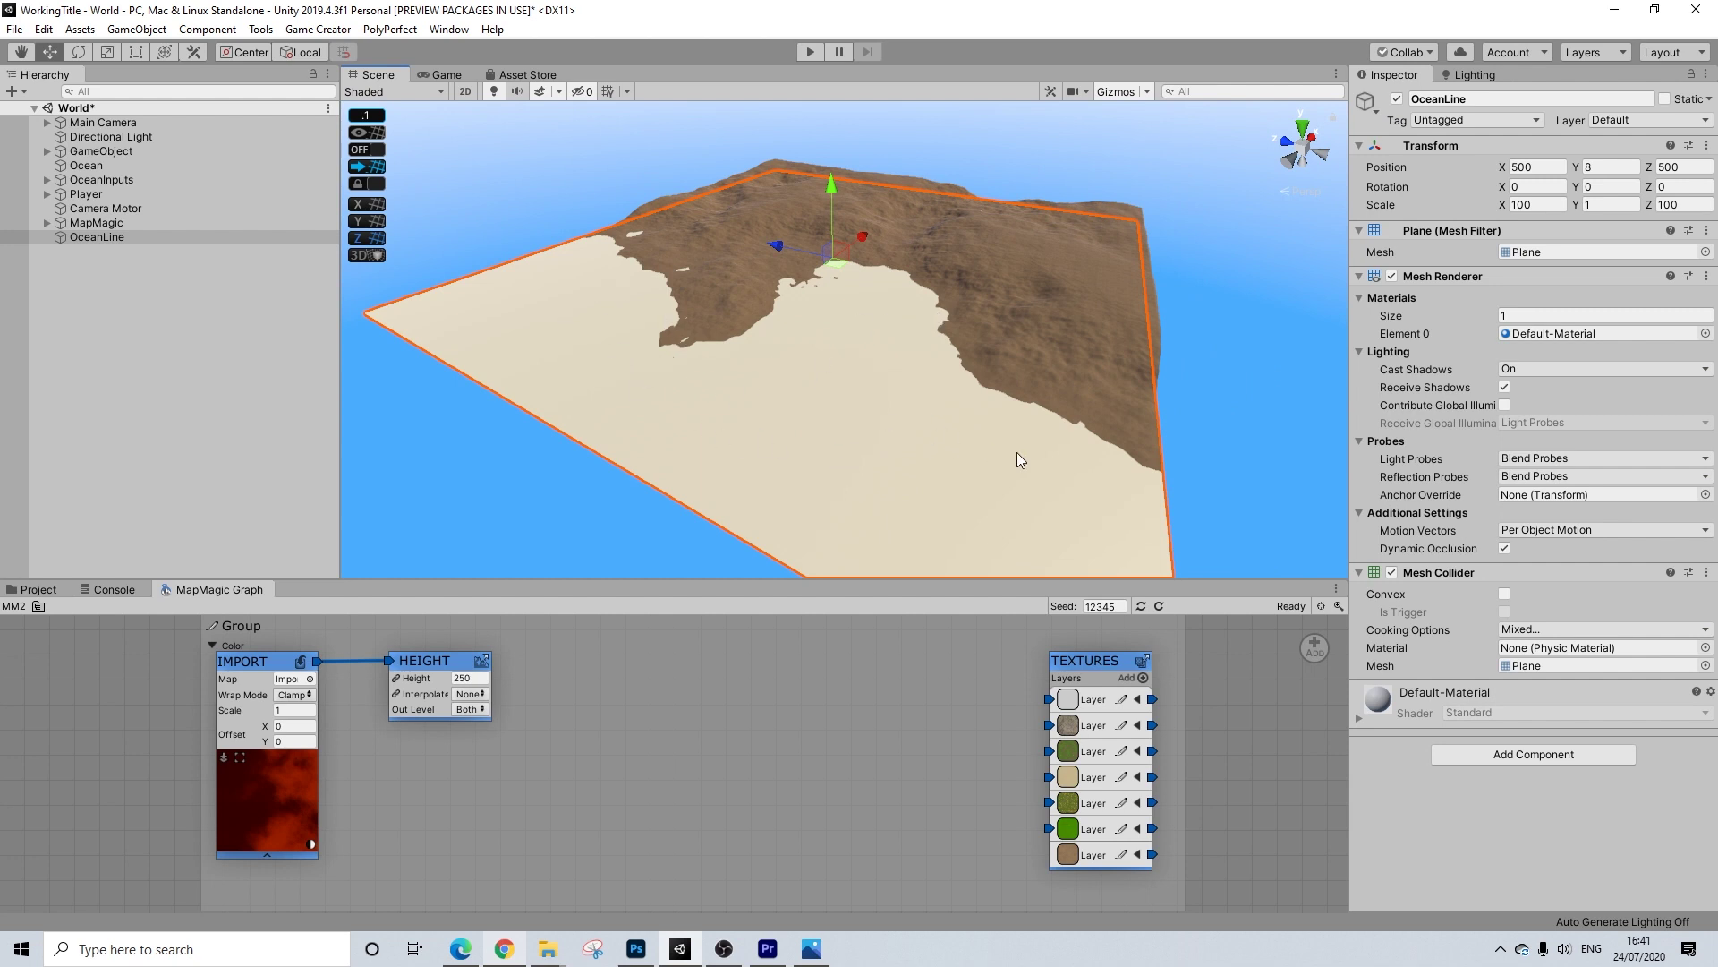
click(1397, 99)
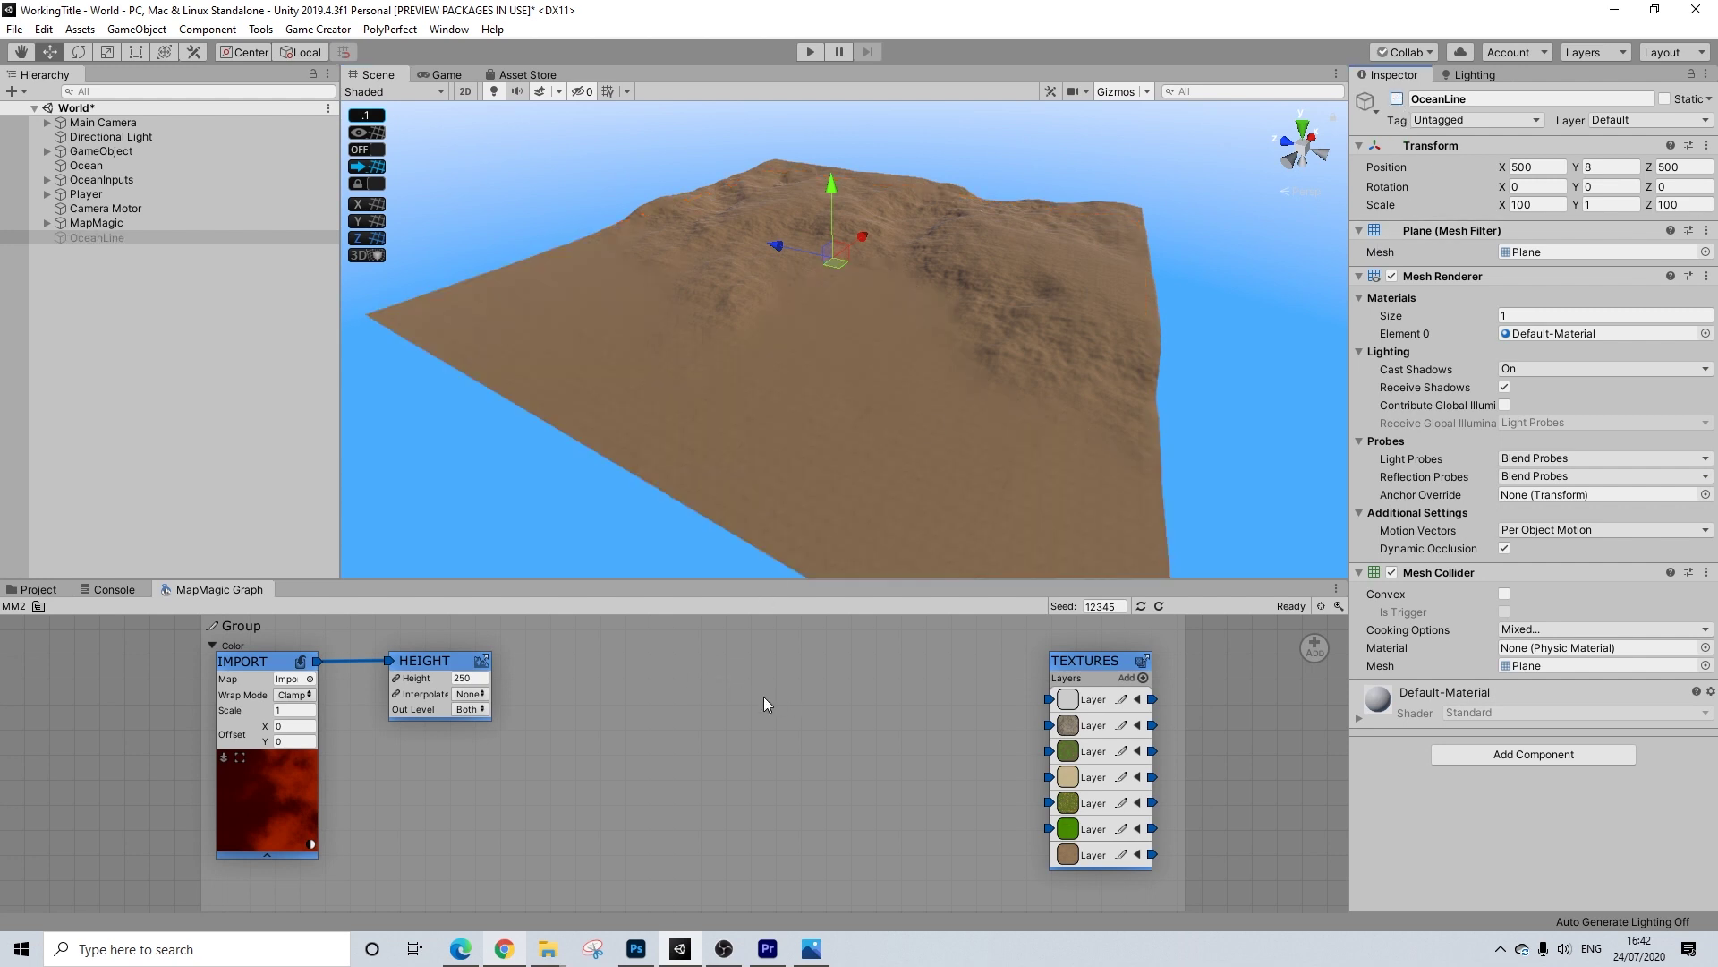
Add a Cavity map modifier node to the graph, between the Height and Textures nodes
right_click(636, 663)
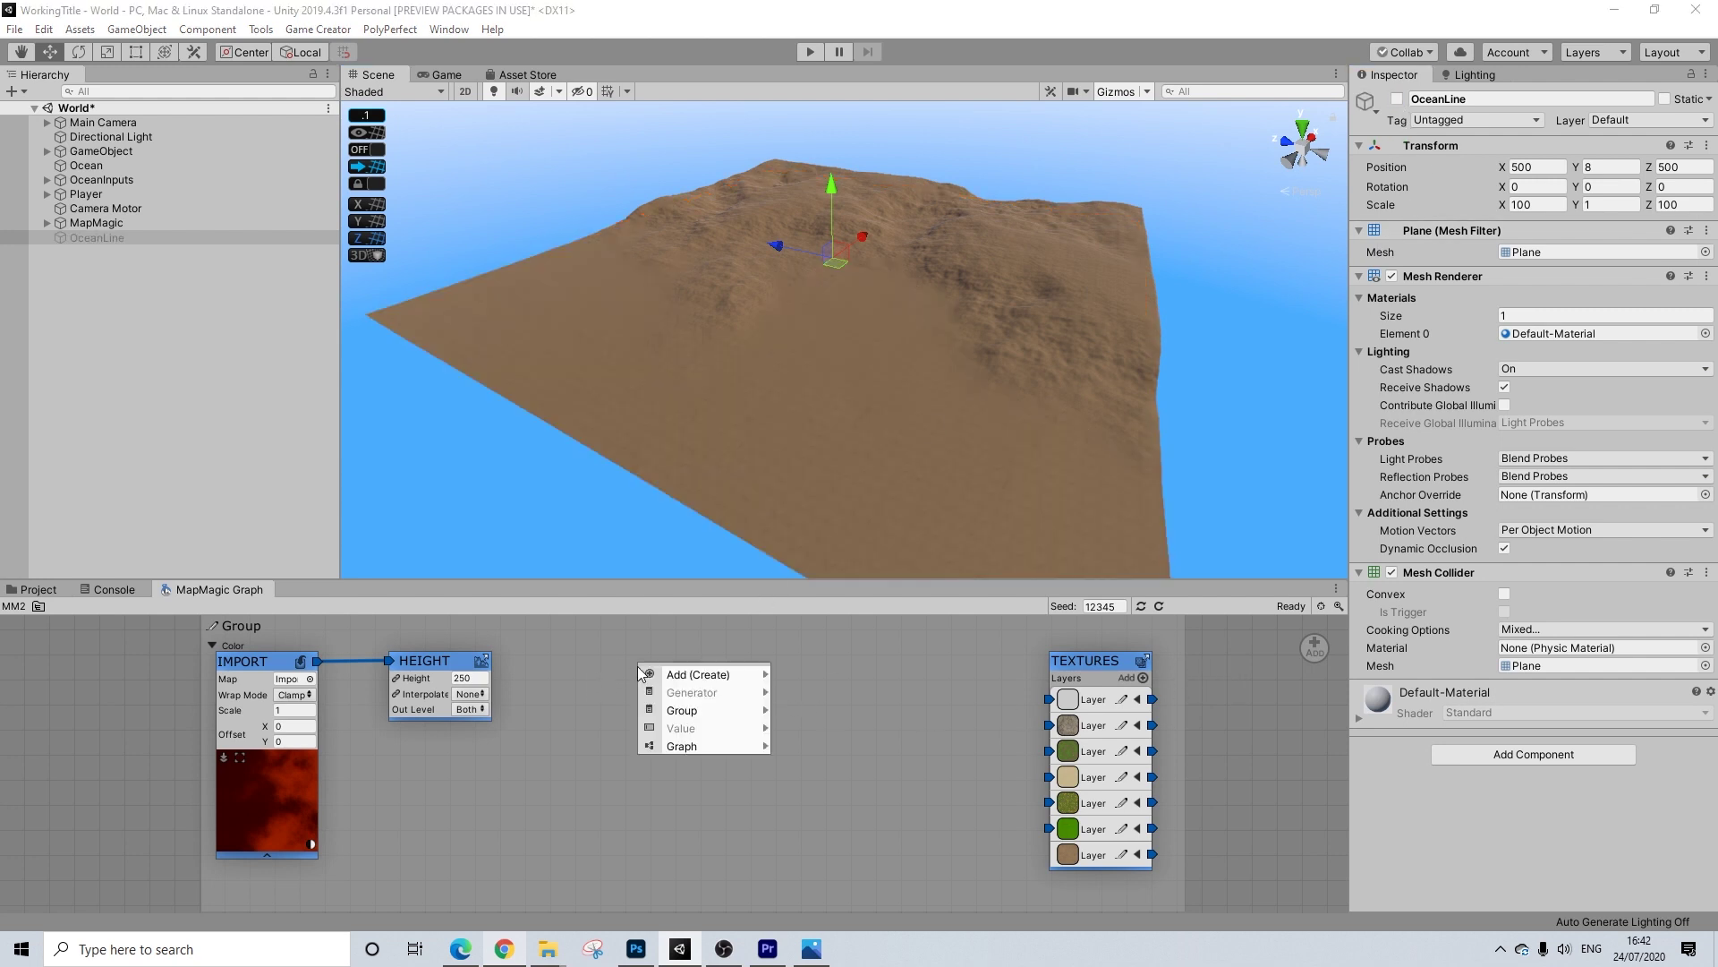
mouse_move(716, 676)
mouse_move(864, 685)
mouse_move(936, 677)
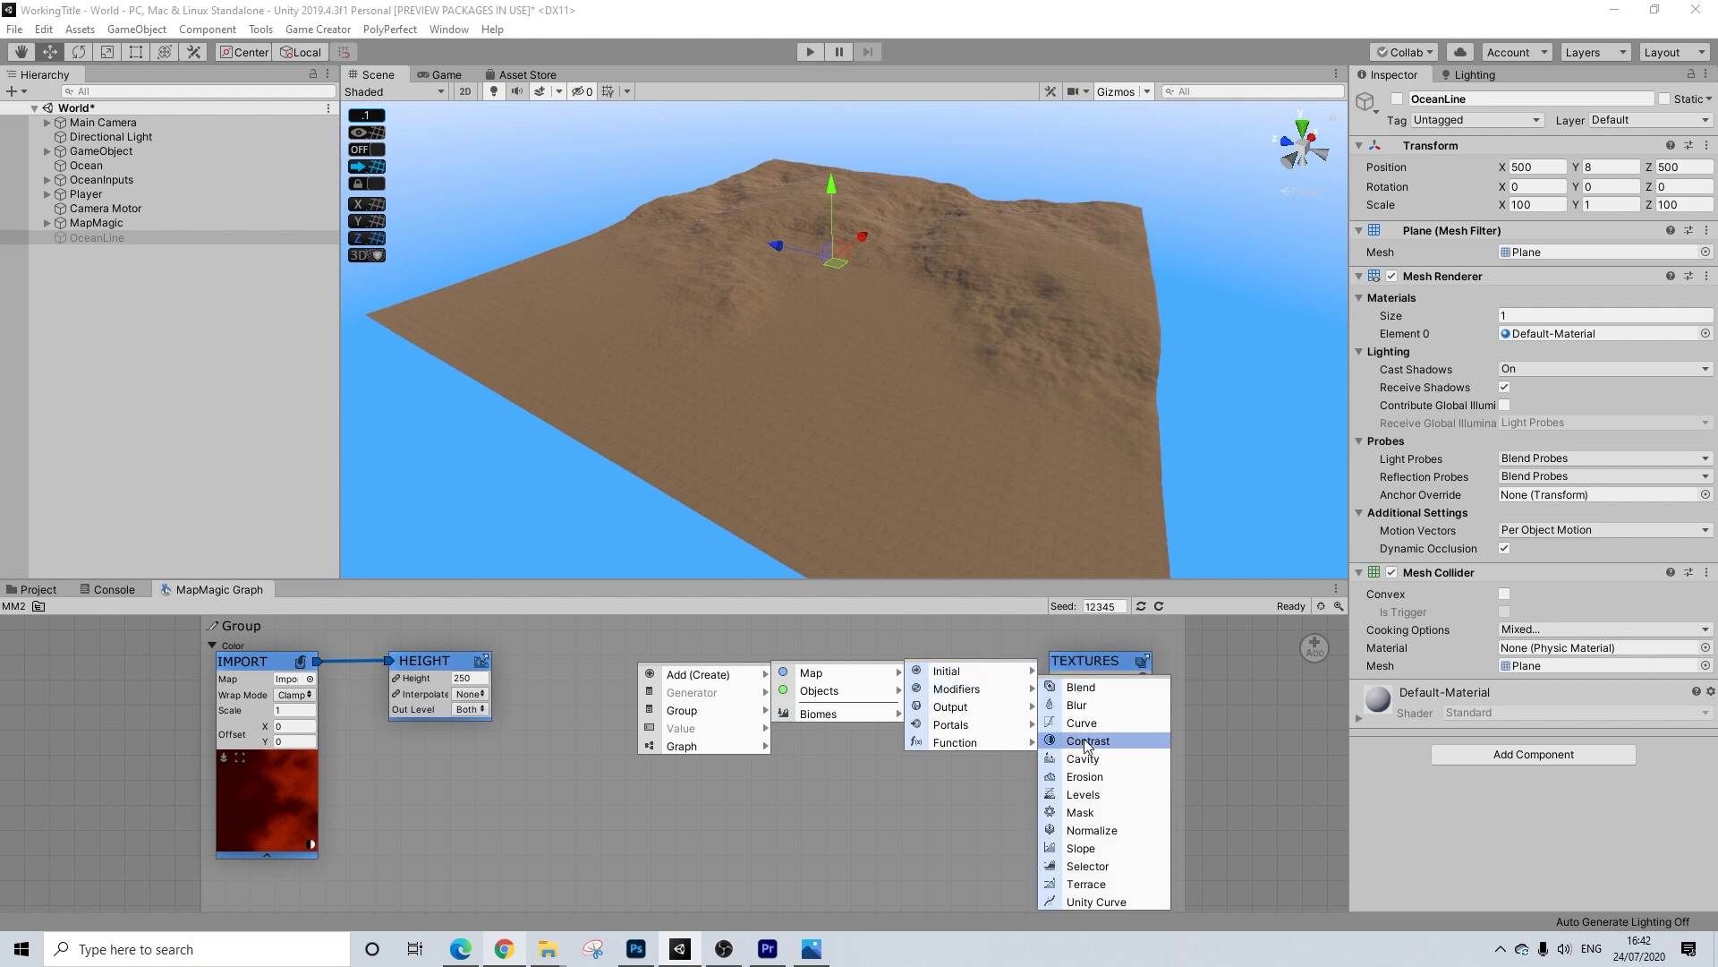
click(1083, 759)
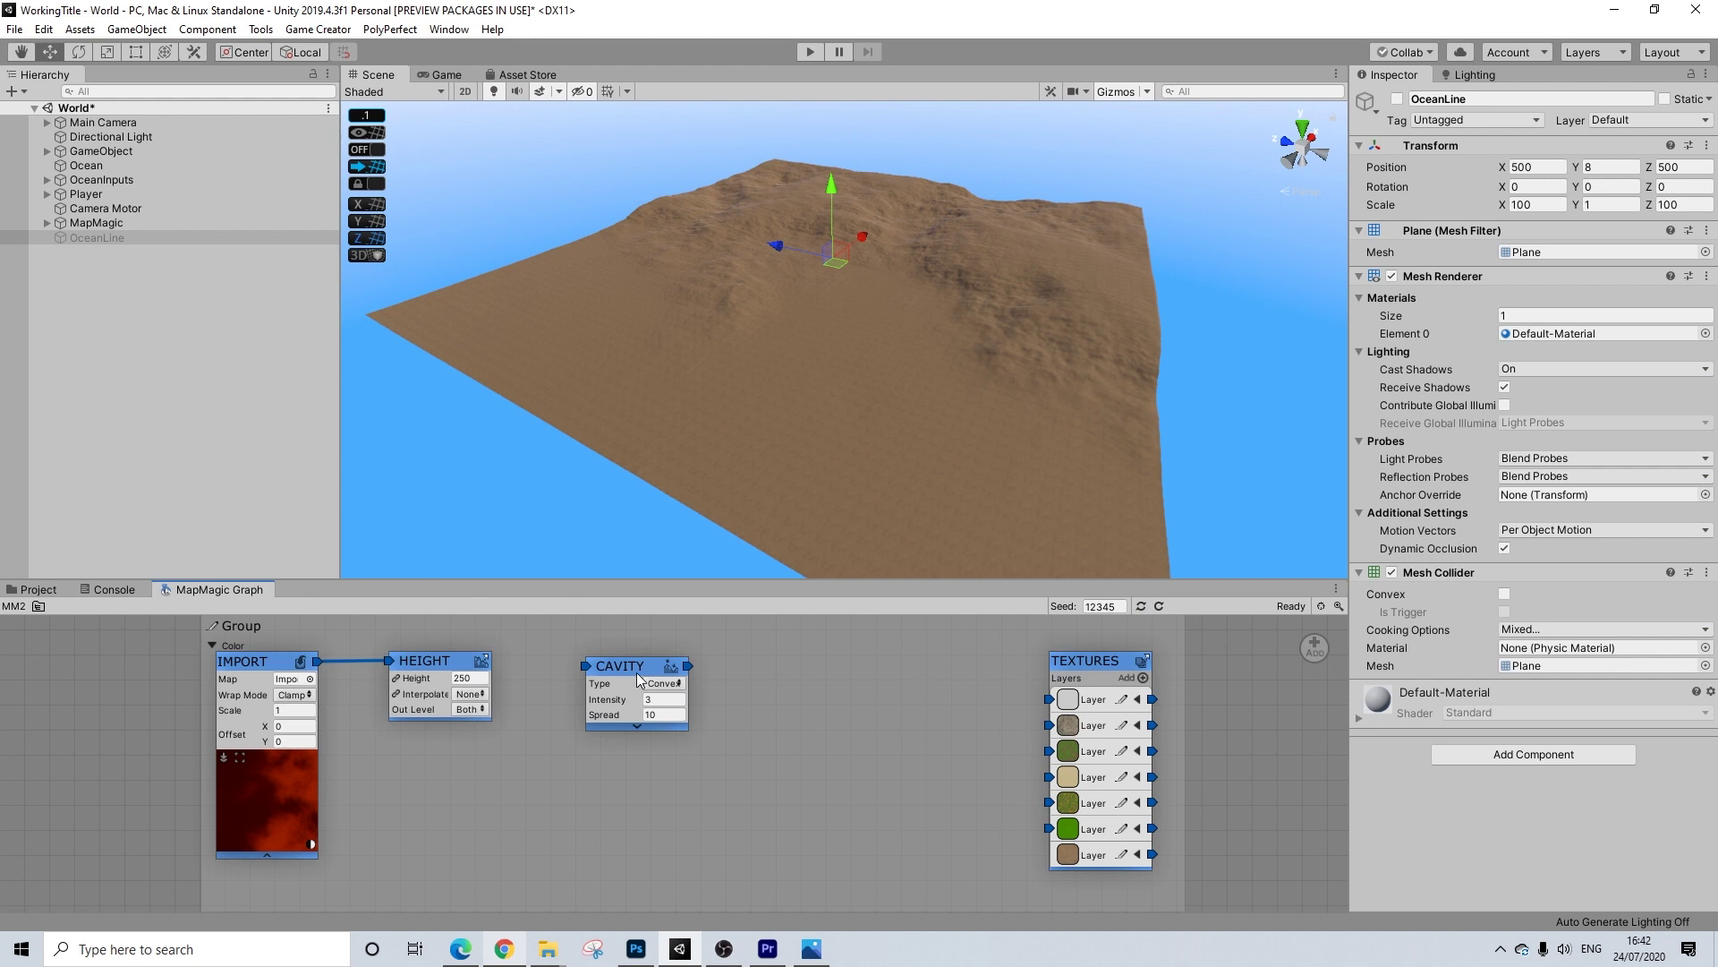
Set the Cavity node's intensity and spread to 20 and align the node with the Height node's row
click(661, 699)
text(30)
key(Tab)
click(661, 699)
text(20)
key(Tab)
text(20)
drag(637, 671, 701, 666)
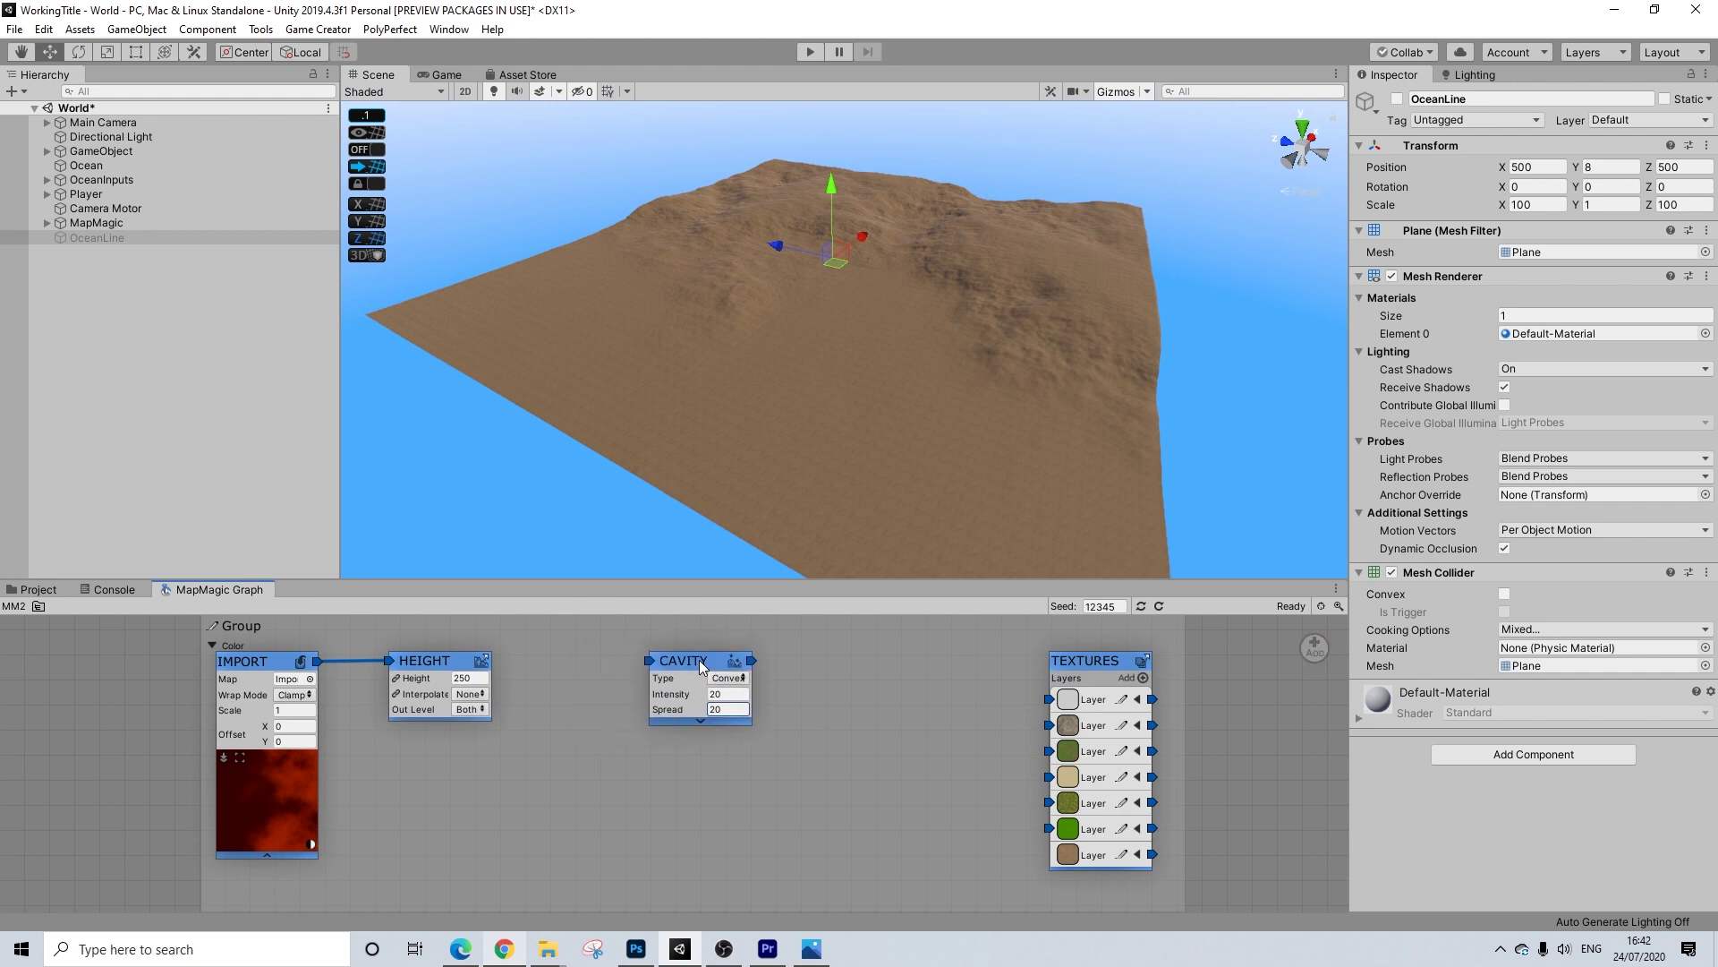
Add a map Enter portal below the Height node, feed it from the Import output and name it Terrain
right_click(1244, 665)
mouse_move(1307, 672)
mouse_move(1403, 678)
mouse_move(1555, 723)
click(1633, 726)
drag(1219, 669, 460, 741)
click(473, 734)
text(Terrain)
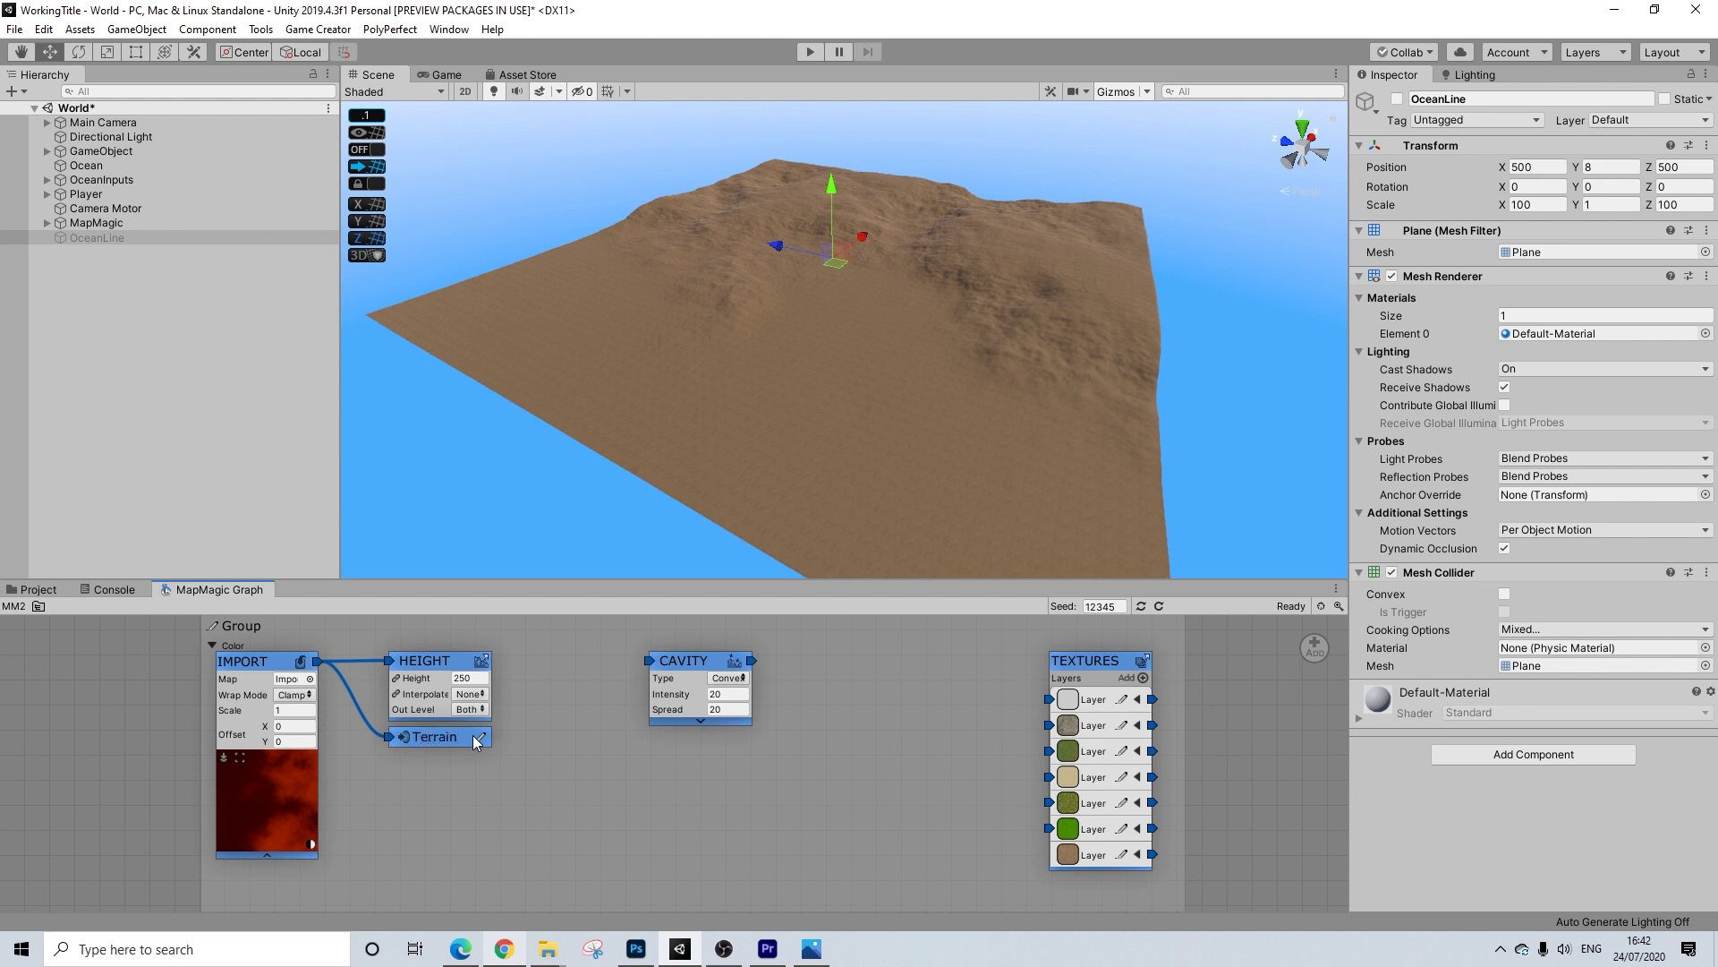
Add a map Exit portal before the Cavity node, connect it to the Cavity input and assign it to Terrain
right_click(1233, 667)
mouse_move(1280, 675)
mouse_move(1441, 672)
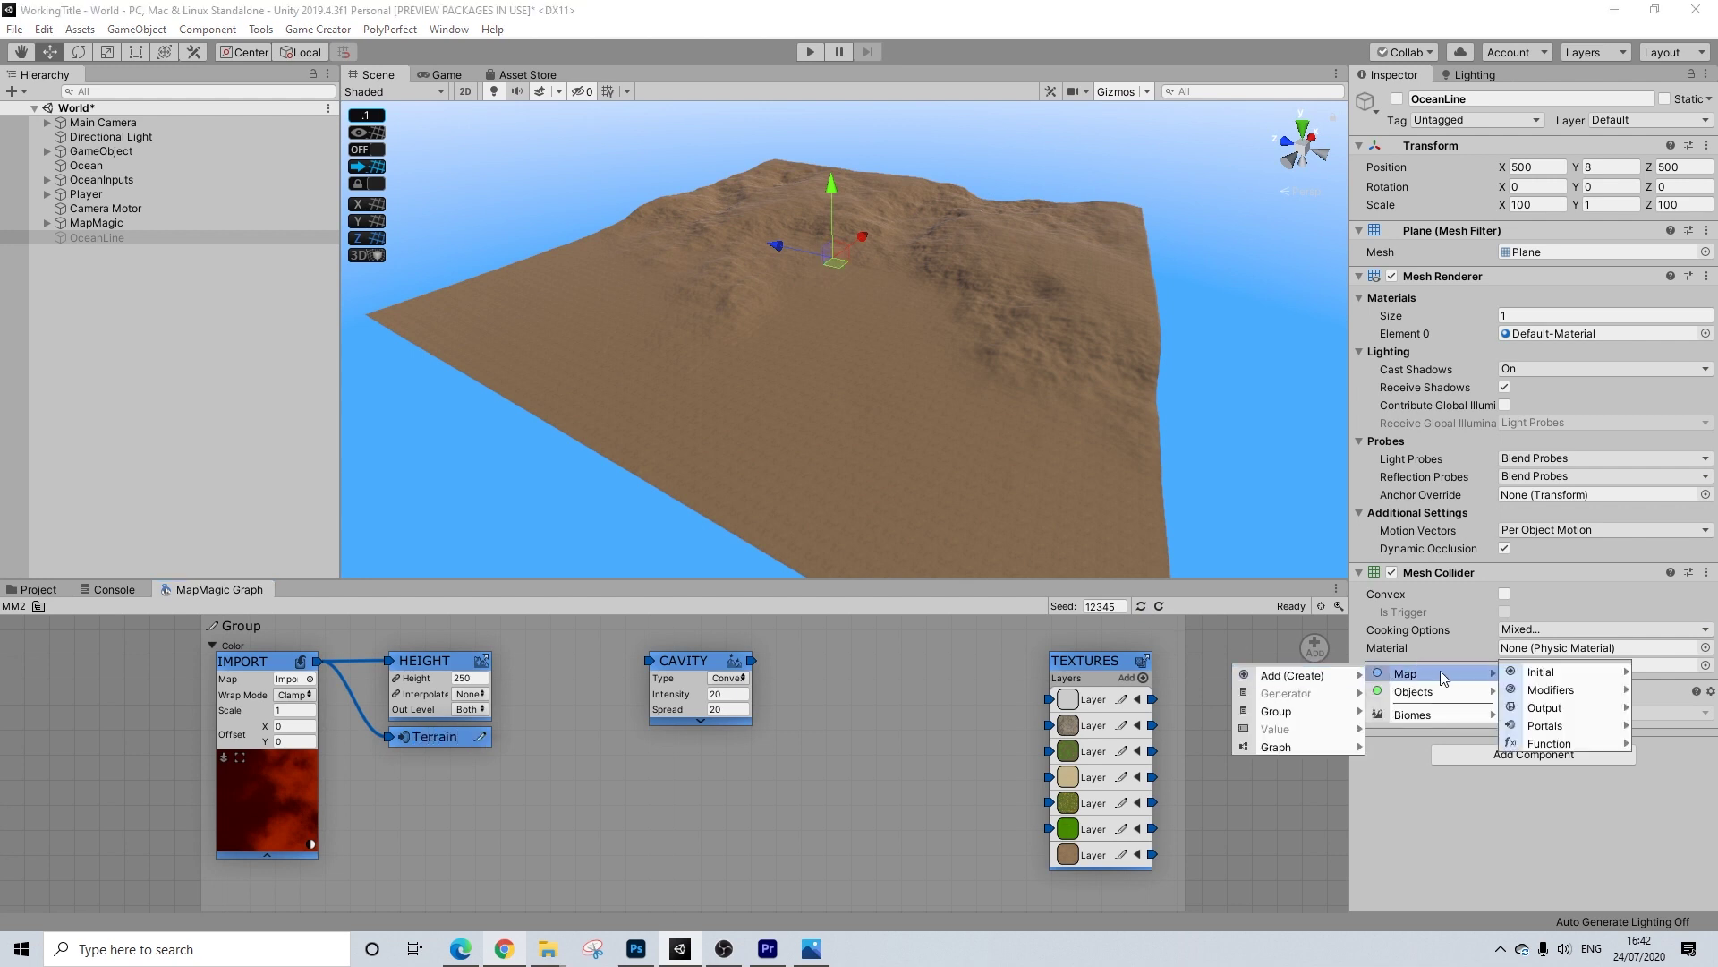
mouse_move(1547, 725)
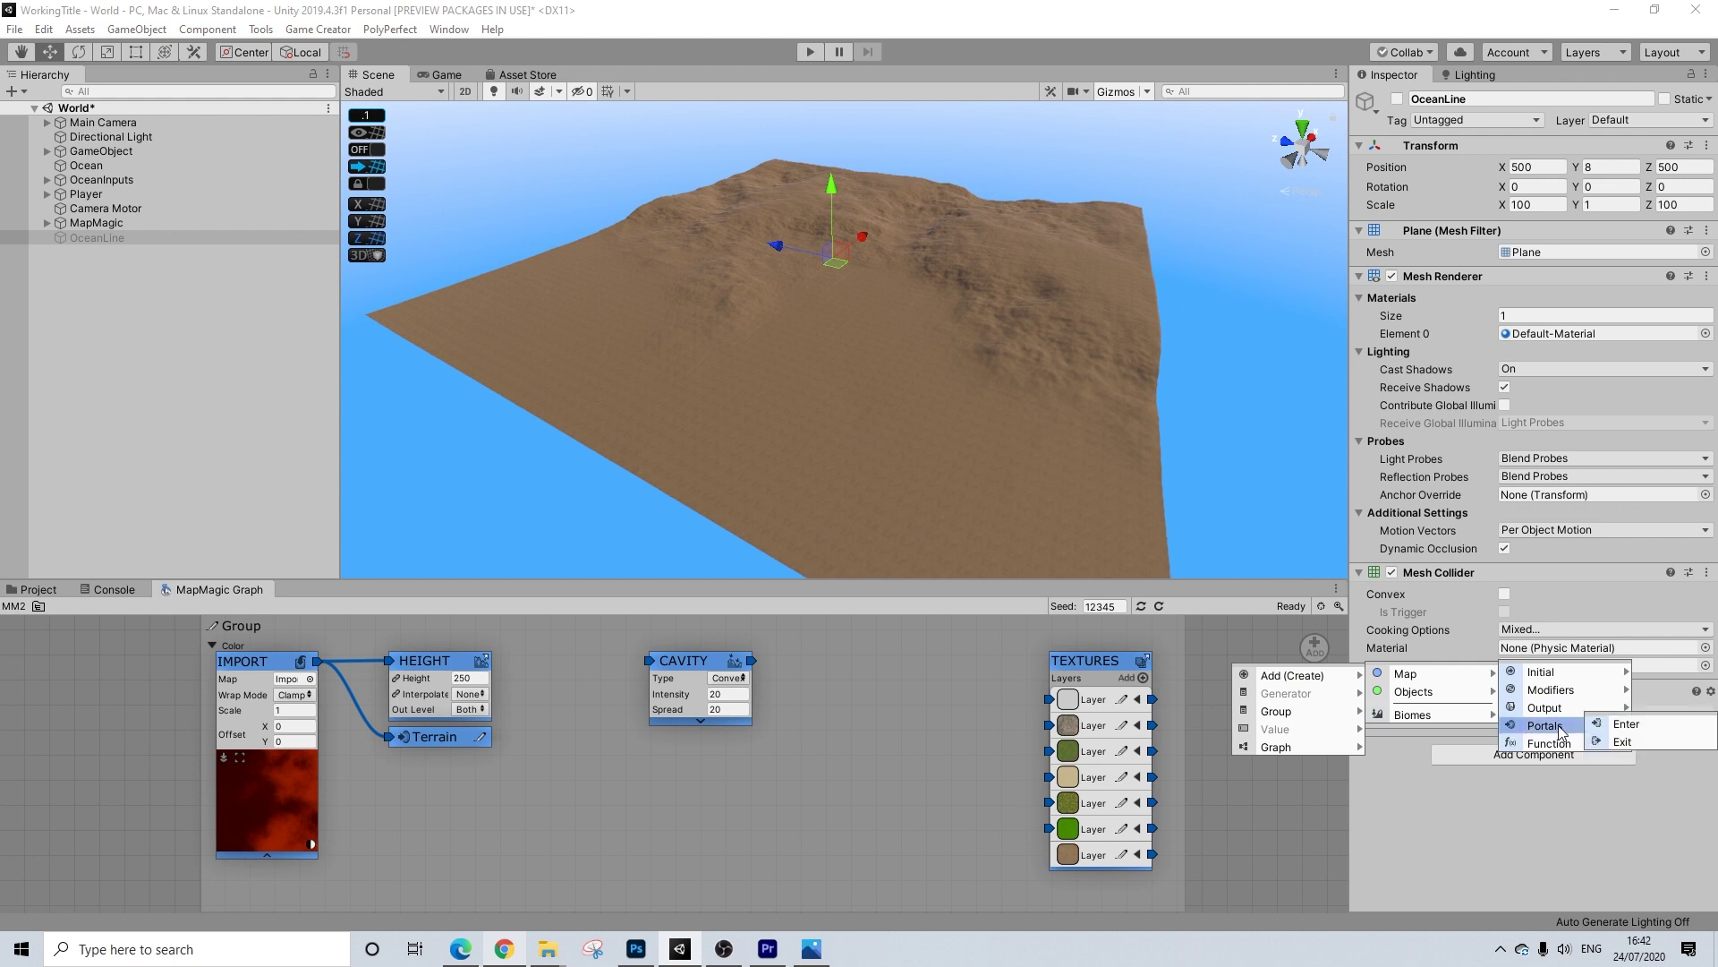
click(1651, 739)
drag(1250, 680, 582, 660)
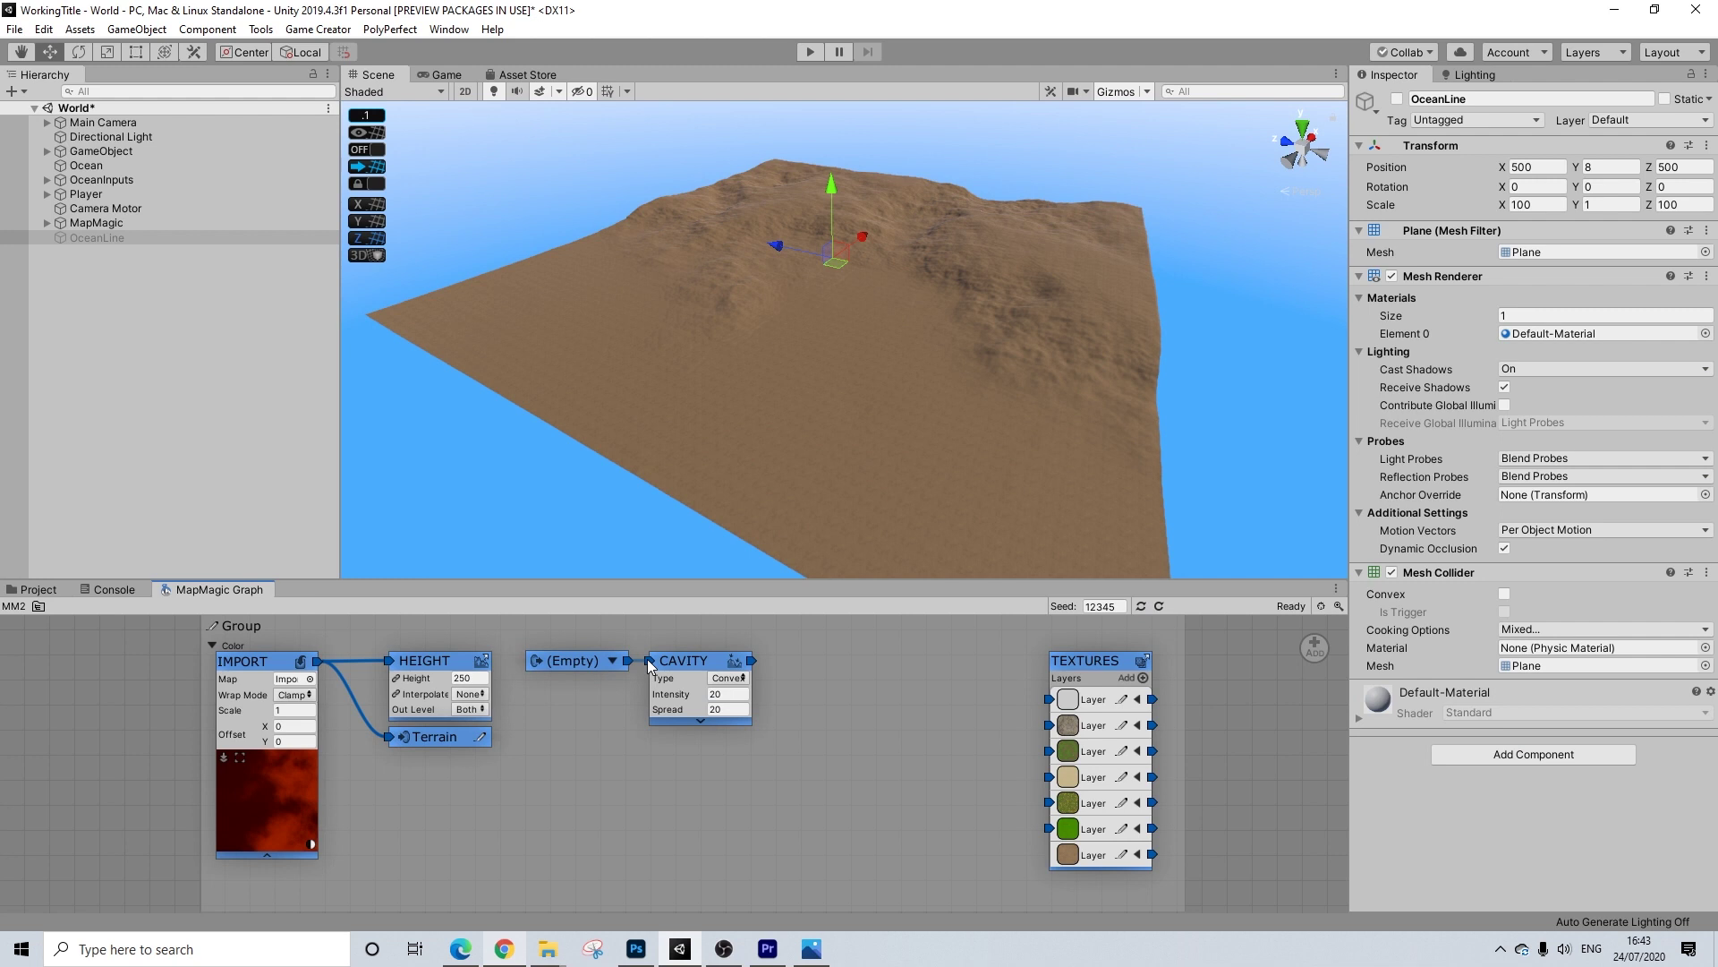
click(615, 661)
click(635, 673)
Connect the Cavity output to the bright green texture layer and move the Cavity node away from the Terrain portal
drag(900, 711, 1048, 828)
alt+drag(894, 282, 925, 304)
drag(704, 659, 796, 664)
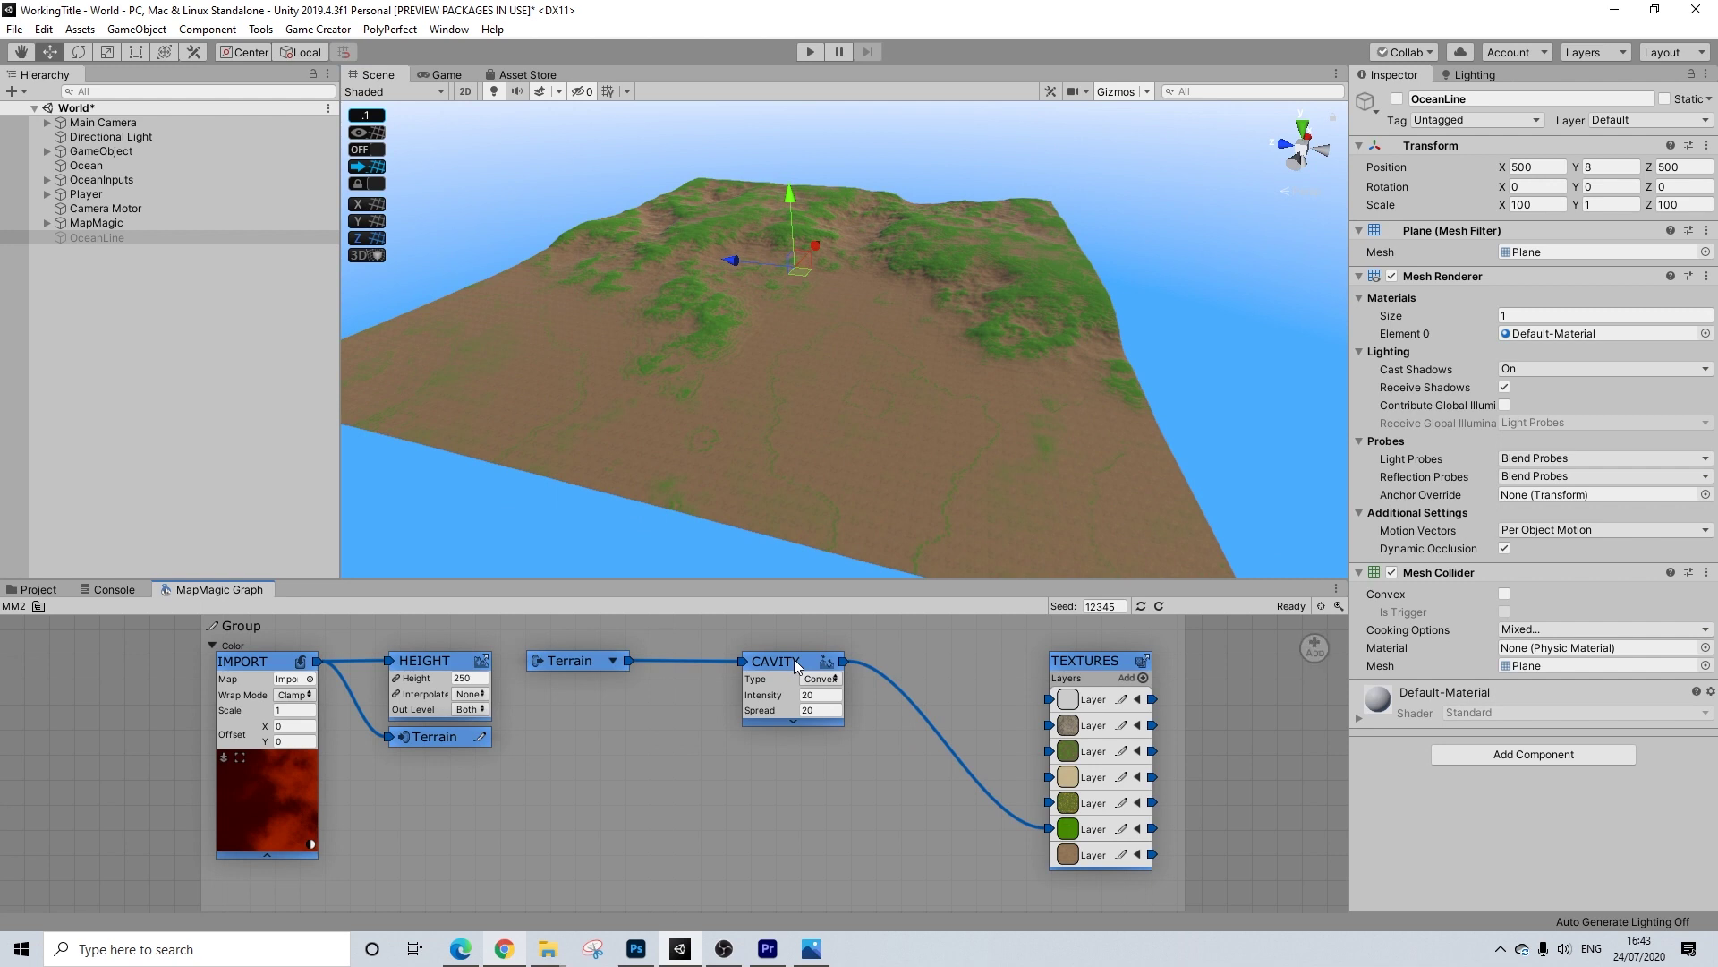
Add a Curve map modifier and wire it between the Terrain exit portal and the Cavity node, aligned in their row
right_click(1229, 702)
mouse_move(1401, 708)
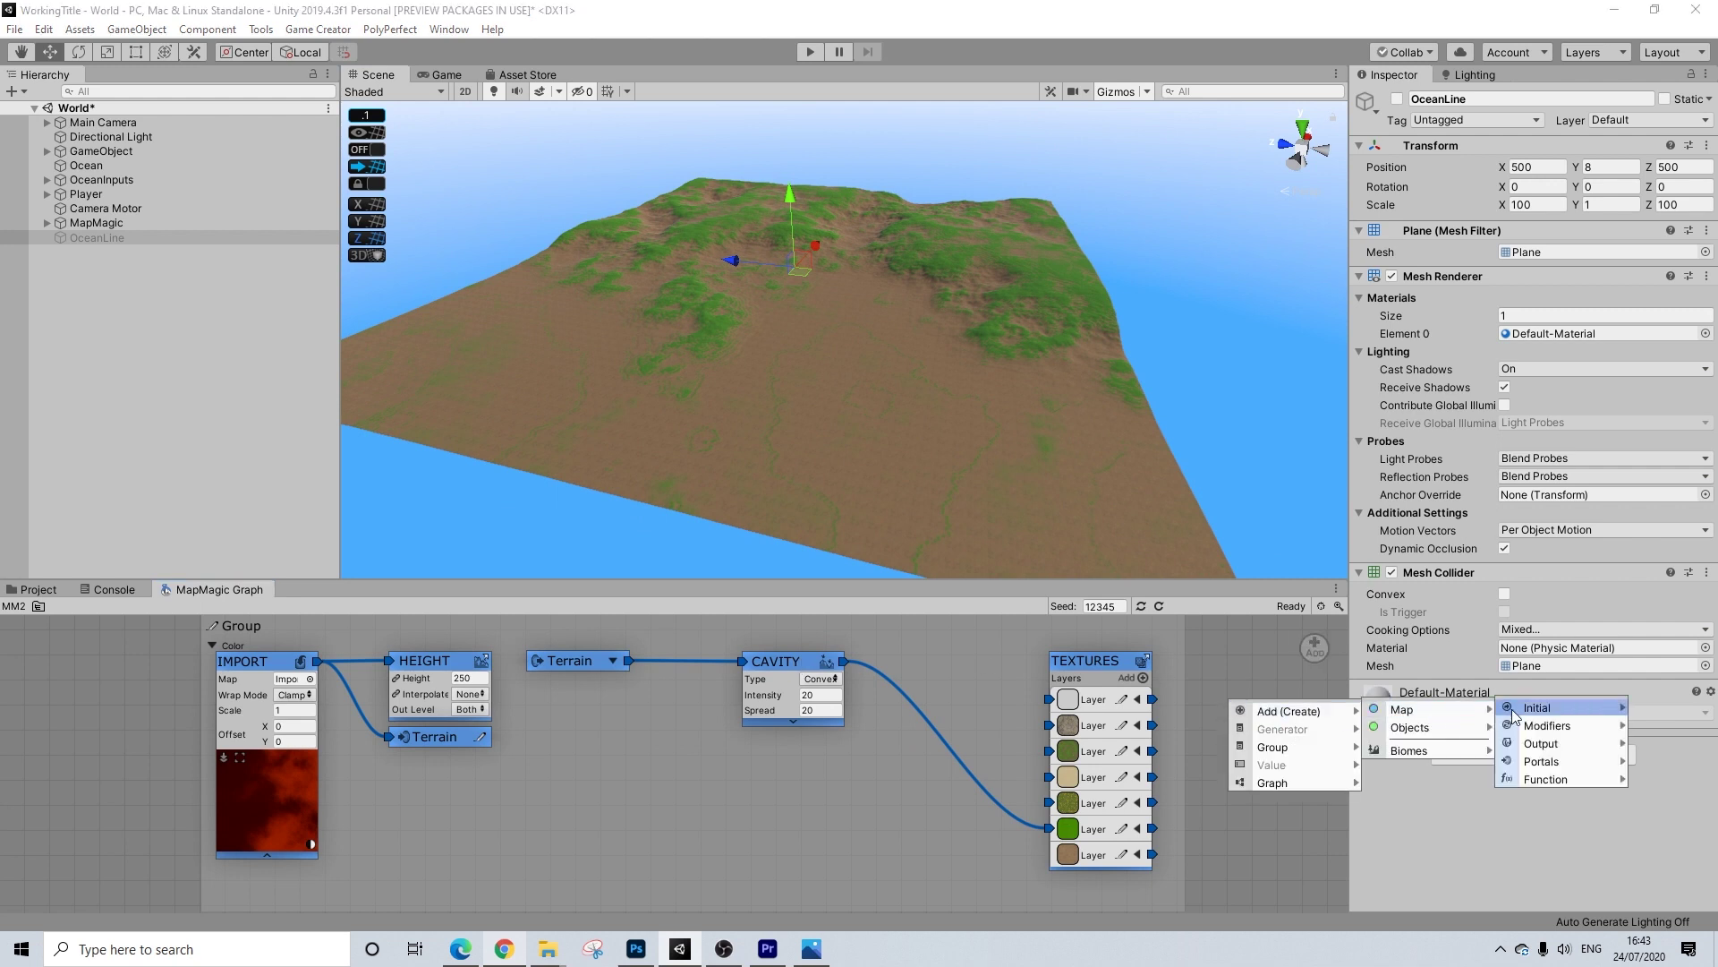
mouse_move(1557, 708)
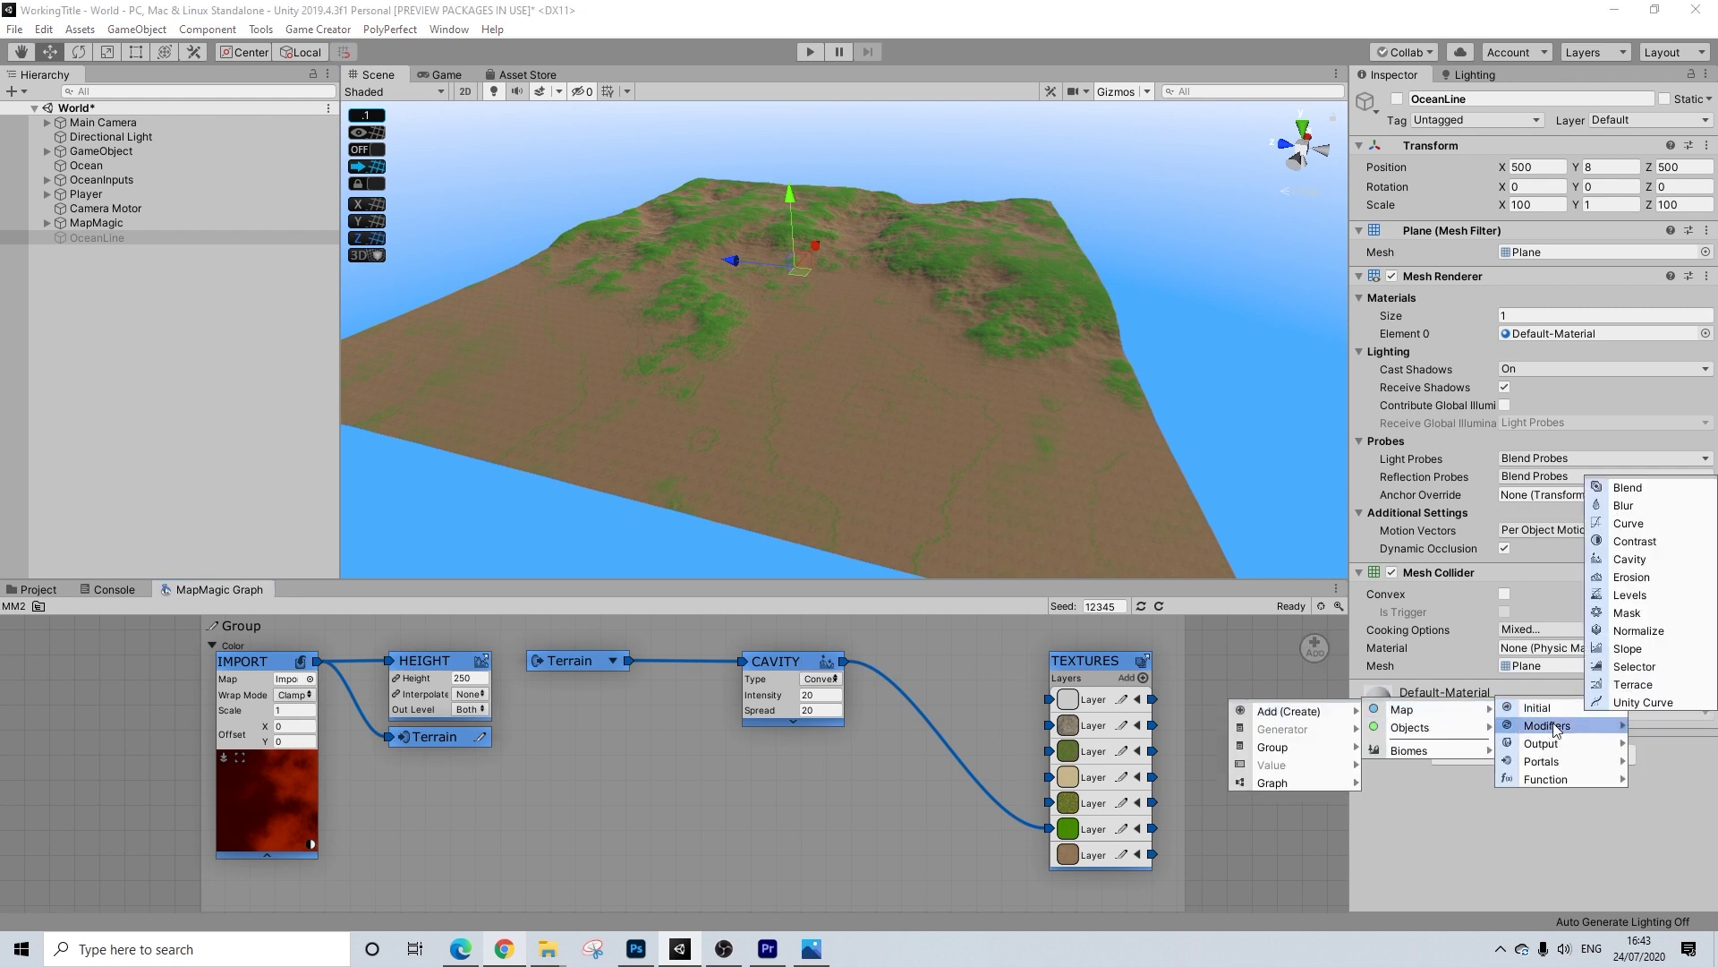
click(1631, 526)
drag(1215, 705, 801, 667)
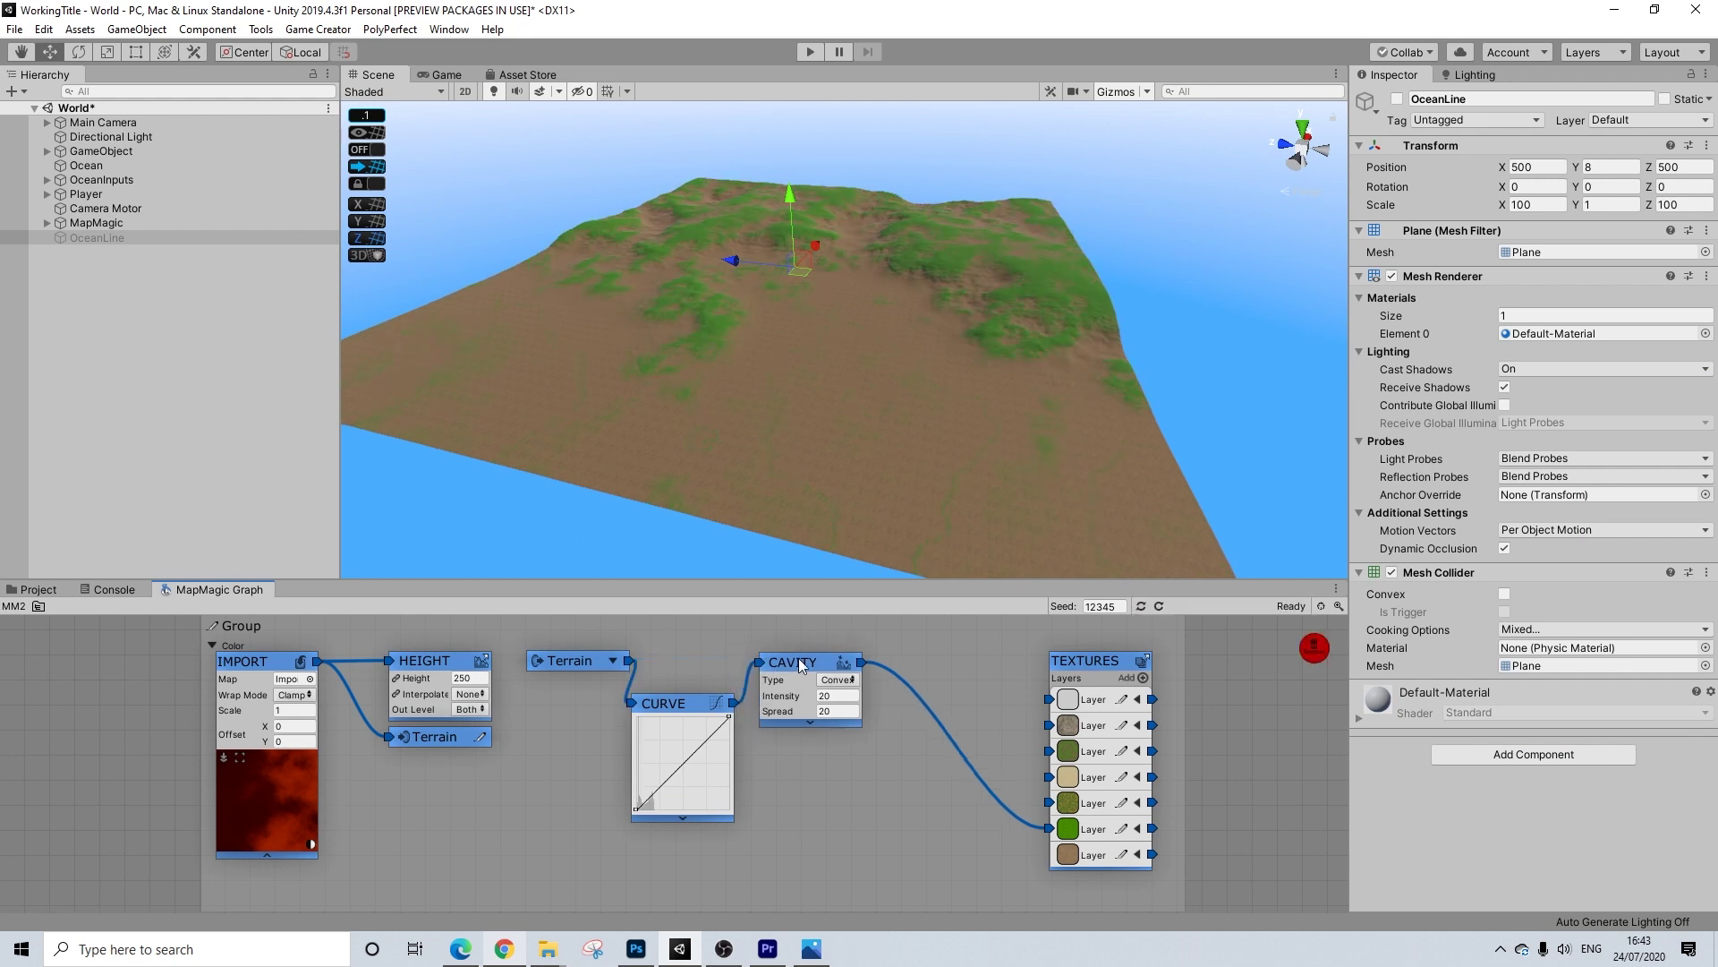
drag(673, 700, 687, 660)
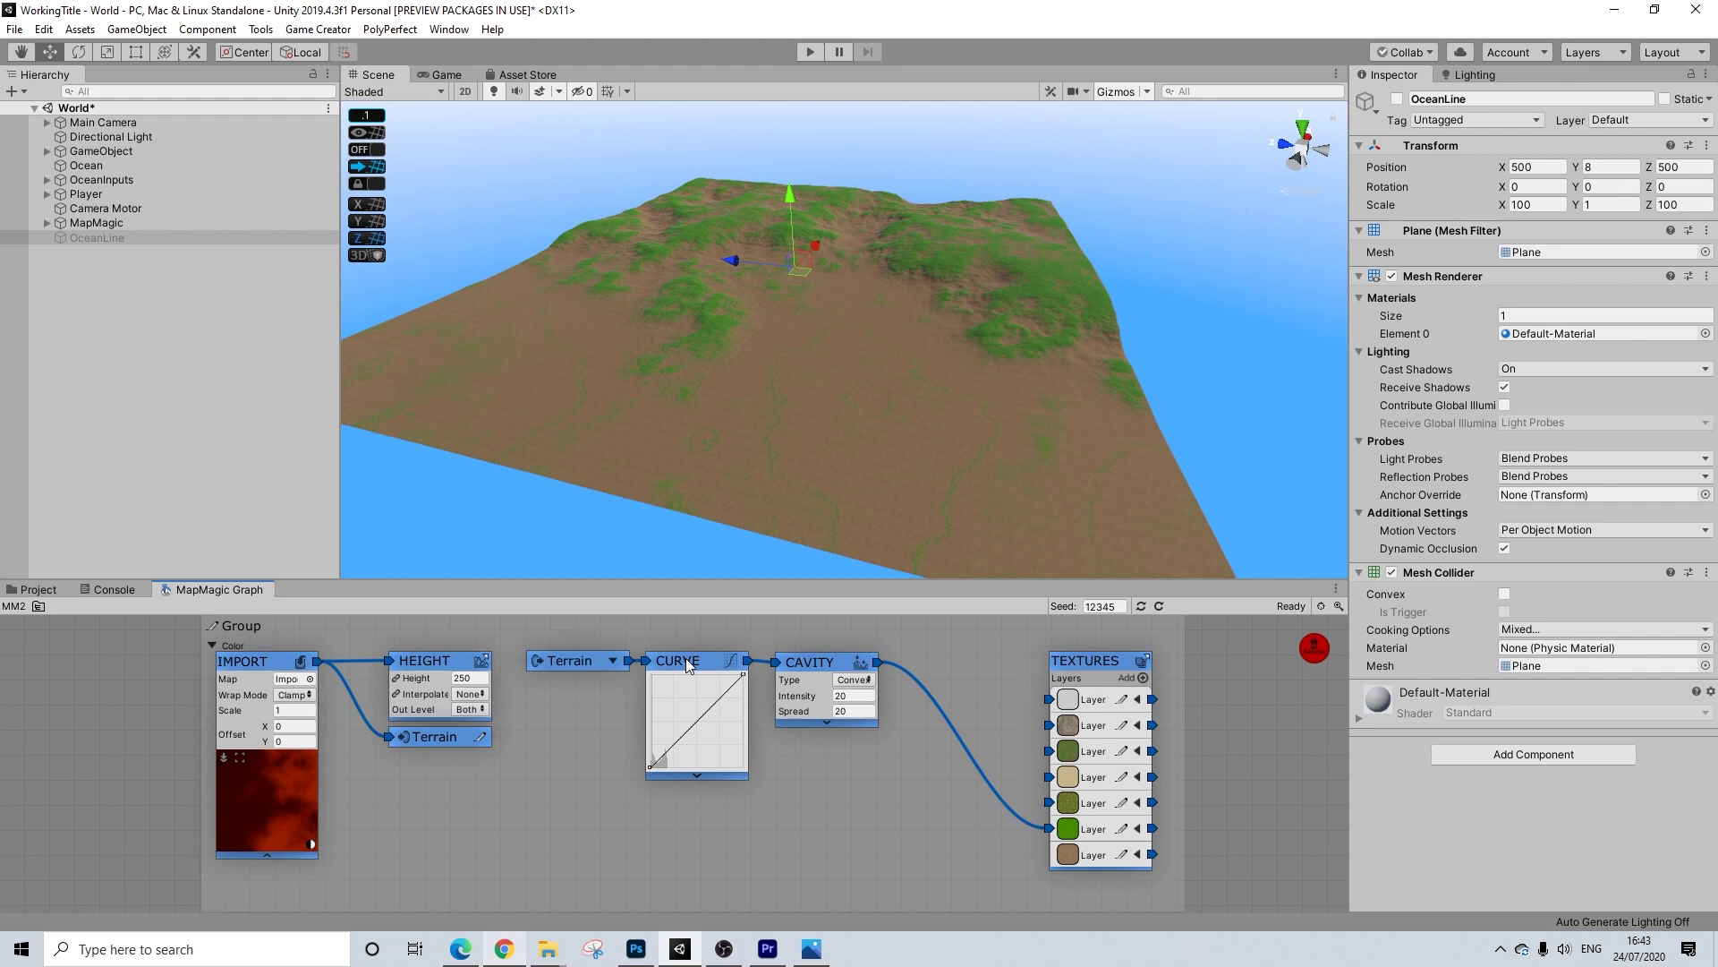
Raise the curve's starting point to near the top of its graph and check the green coverage on the terrain
drag(650, 767, 625, 691)
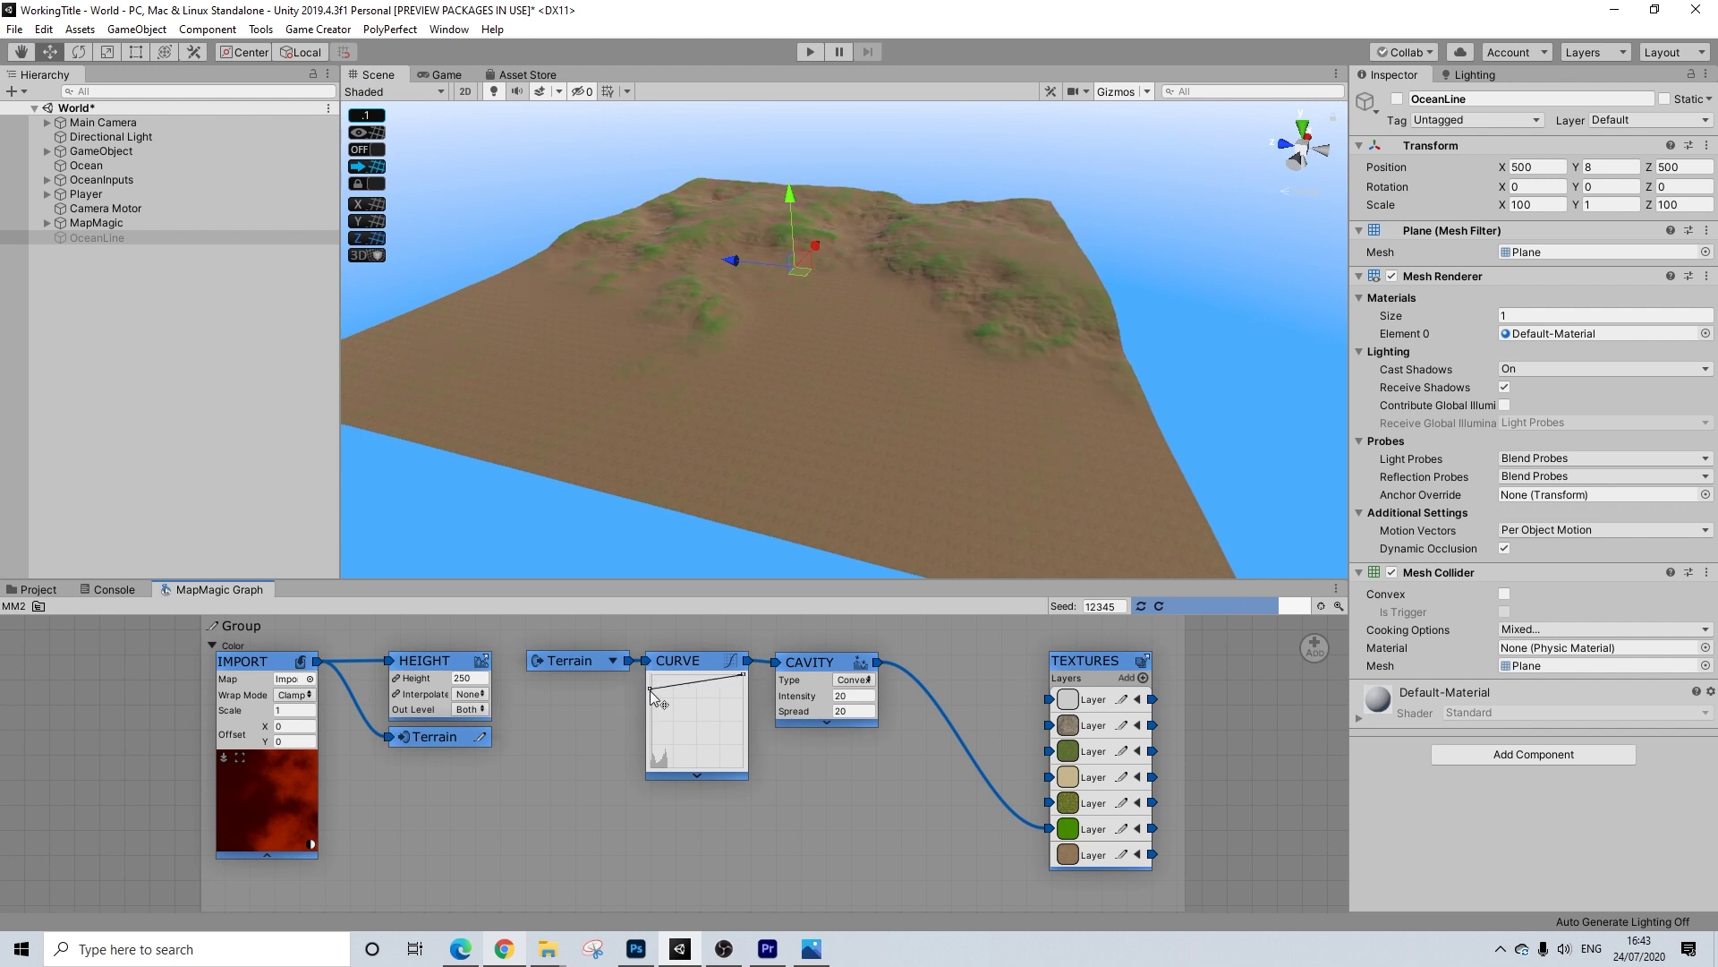
scroll(715, 347, up, 4)
middle_drag(765, 480, 857, 417)
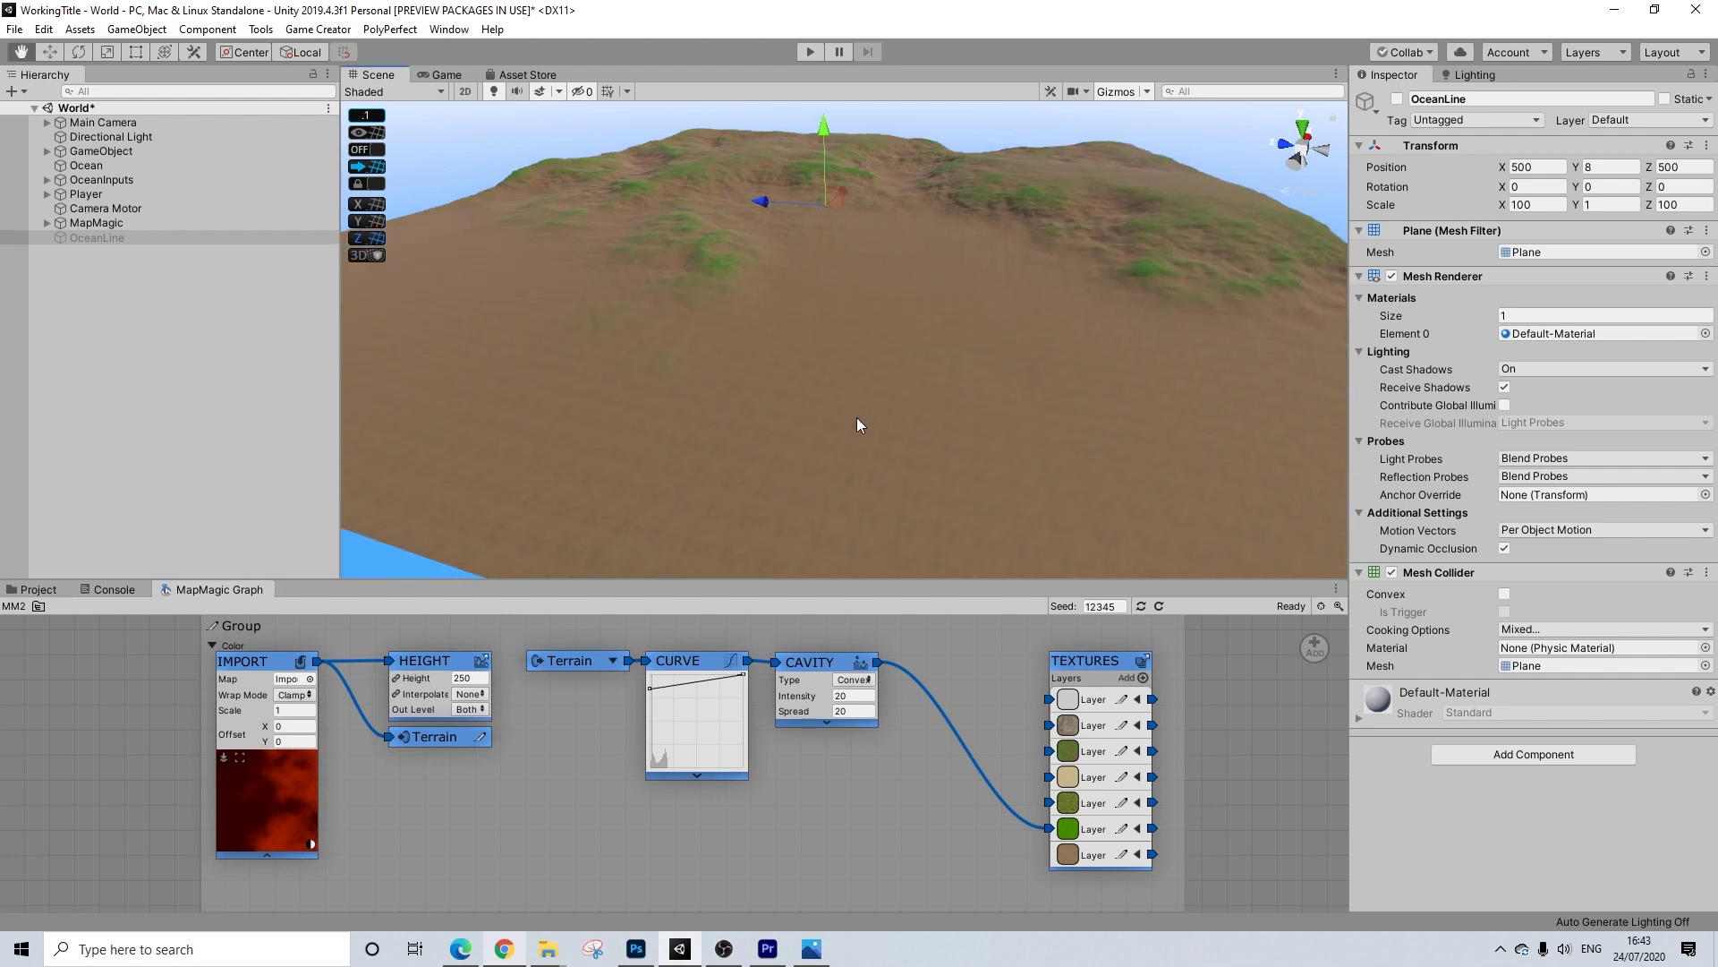
Lower the curve's starting point slightly and compare the green coverage across the hills
drag(743, 675, 658, 707)
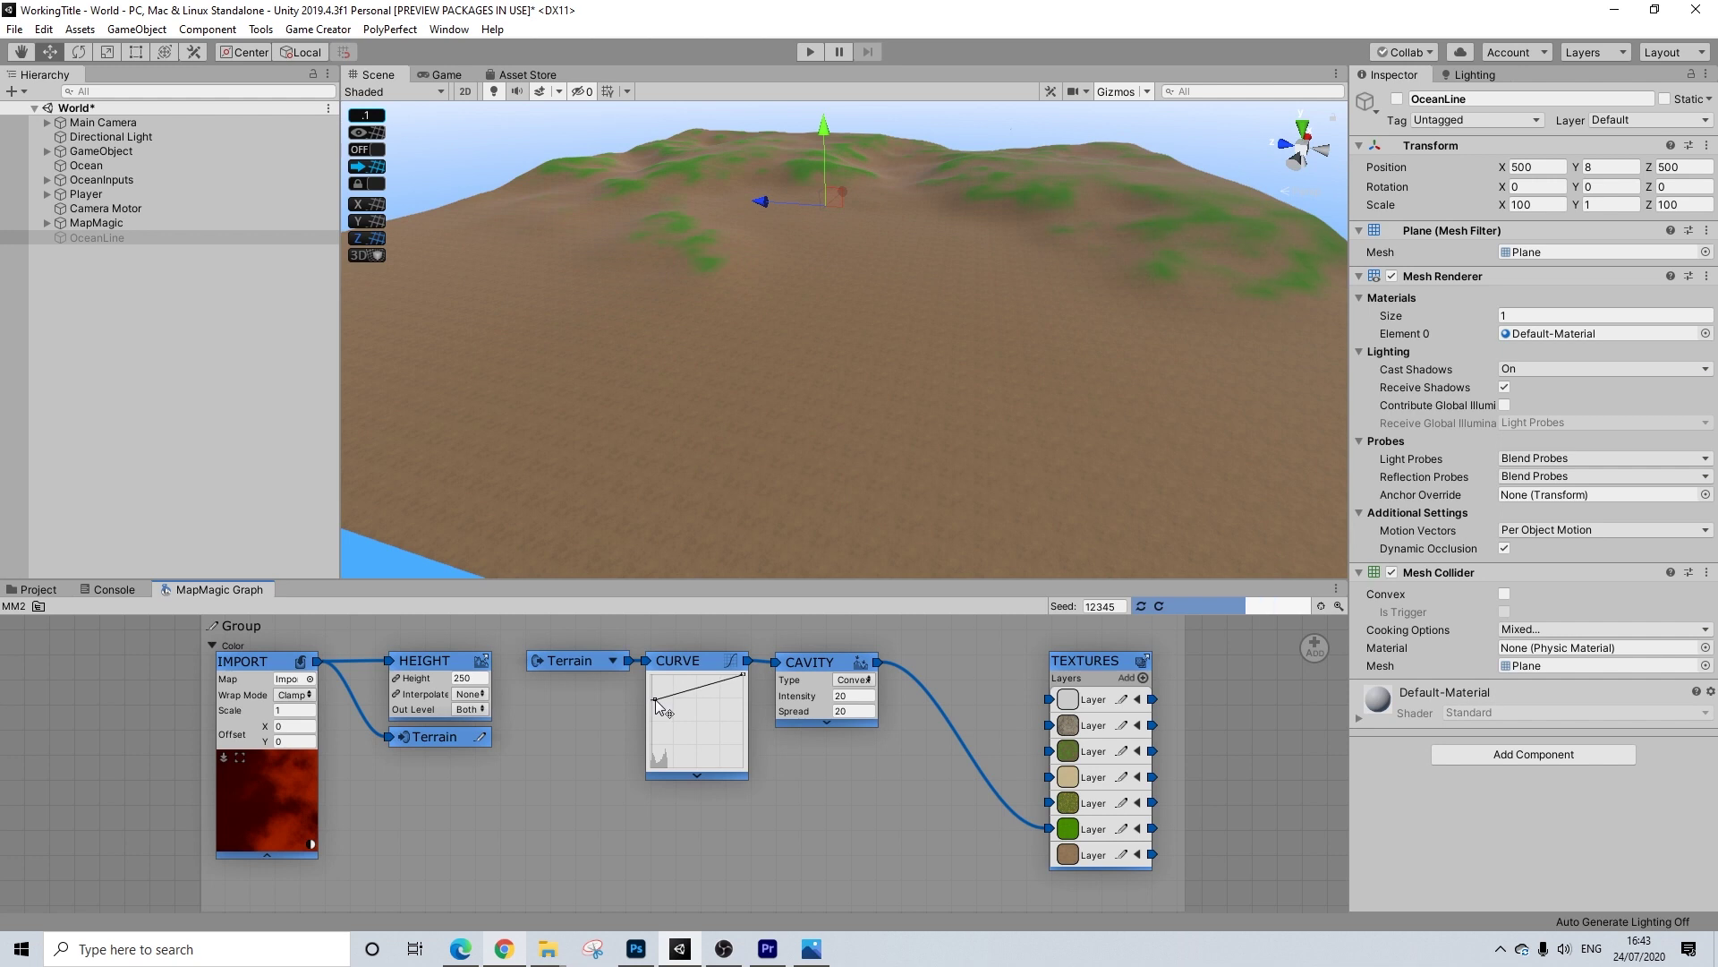
scroll(823, 377, down, 3)
middle_drag(824, 377, 782, 462)
scroll(690, 709, up, 1)
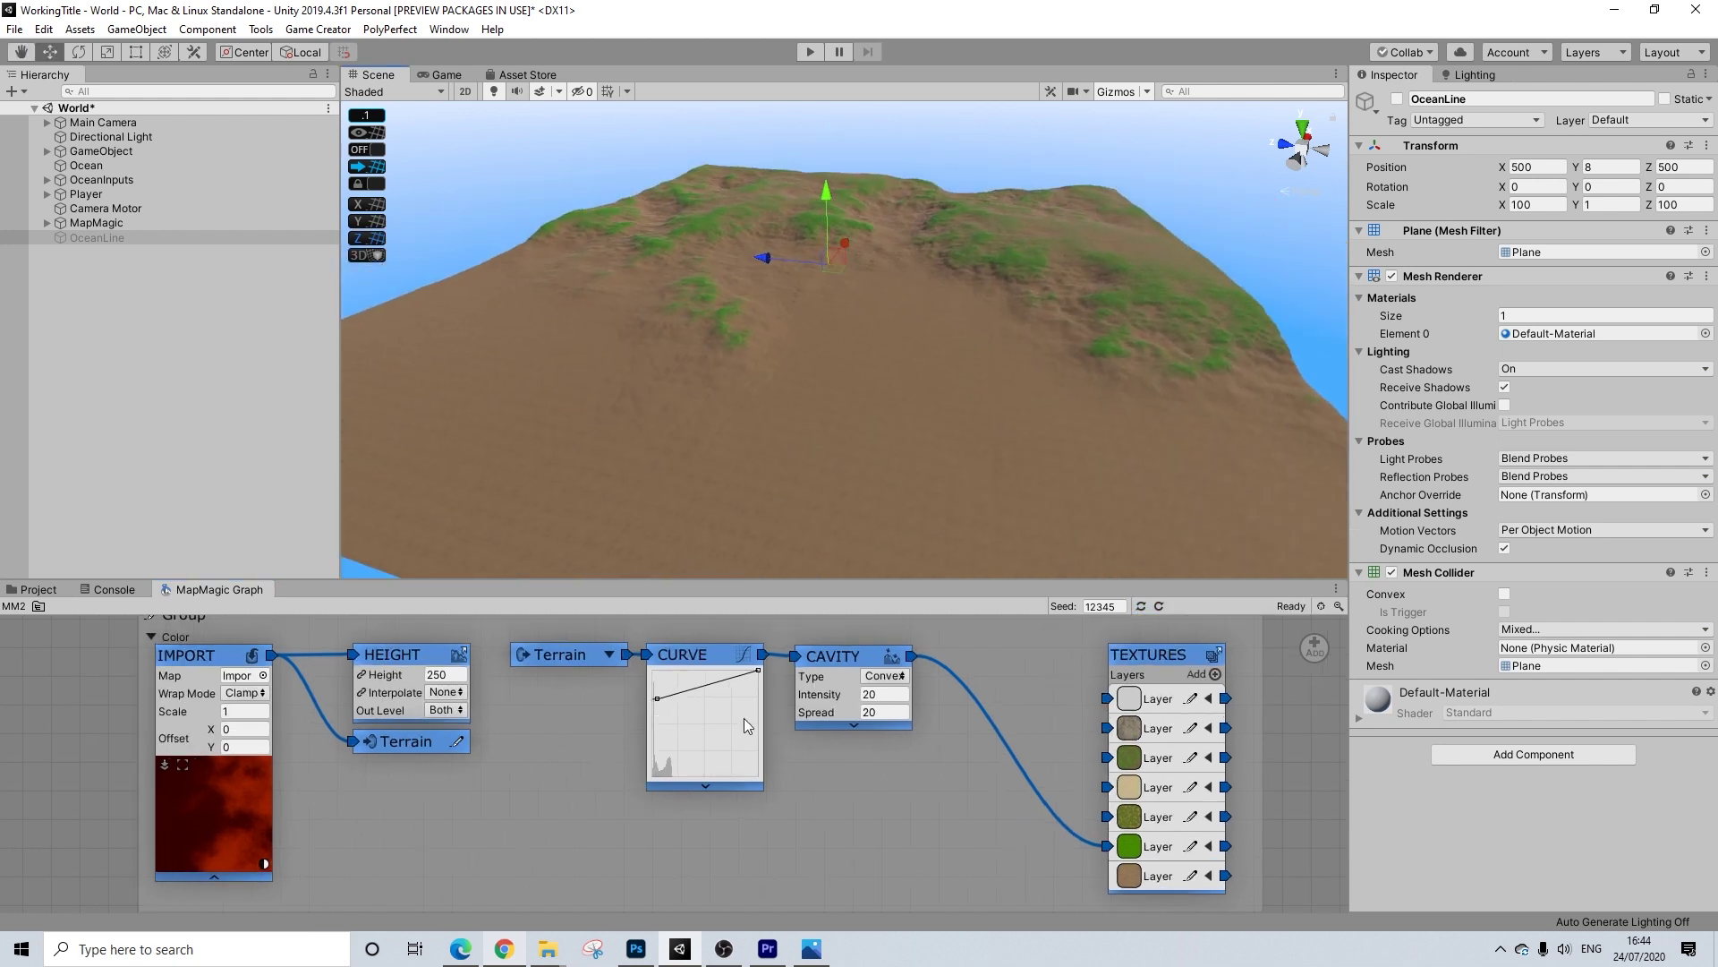
Examine the Curve node's map preview and the green texture's distribution over the terrain slopes
click(708, 787)
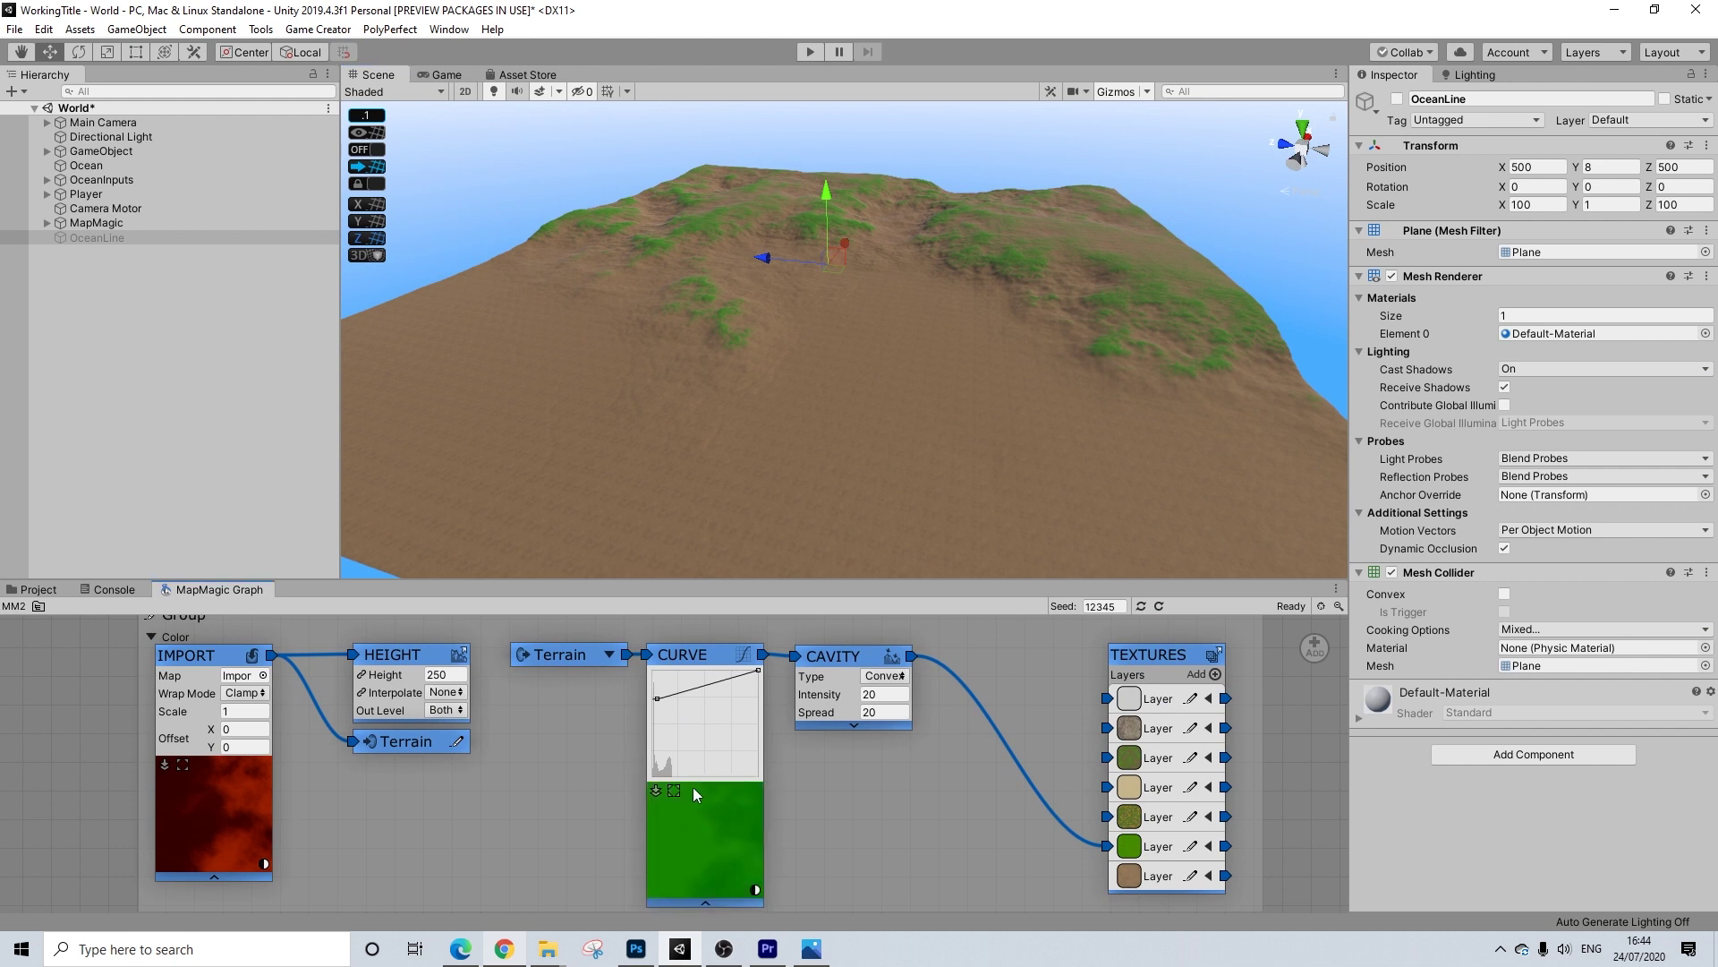
click(703, 902)
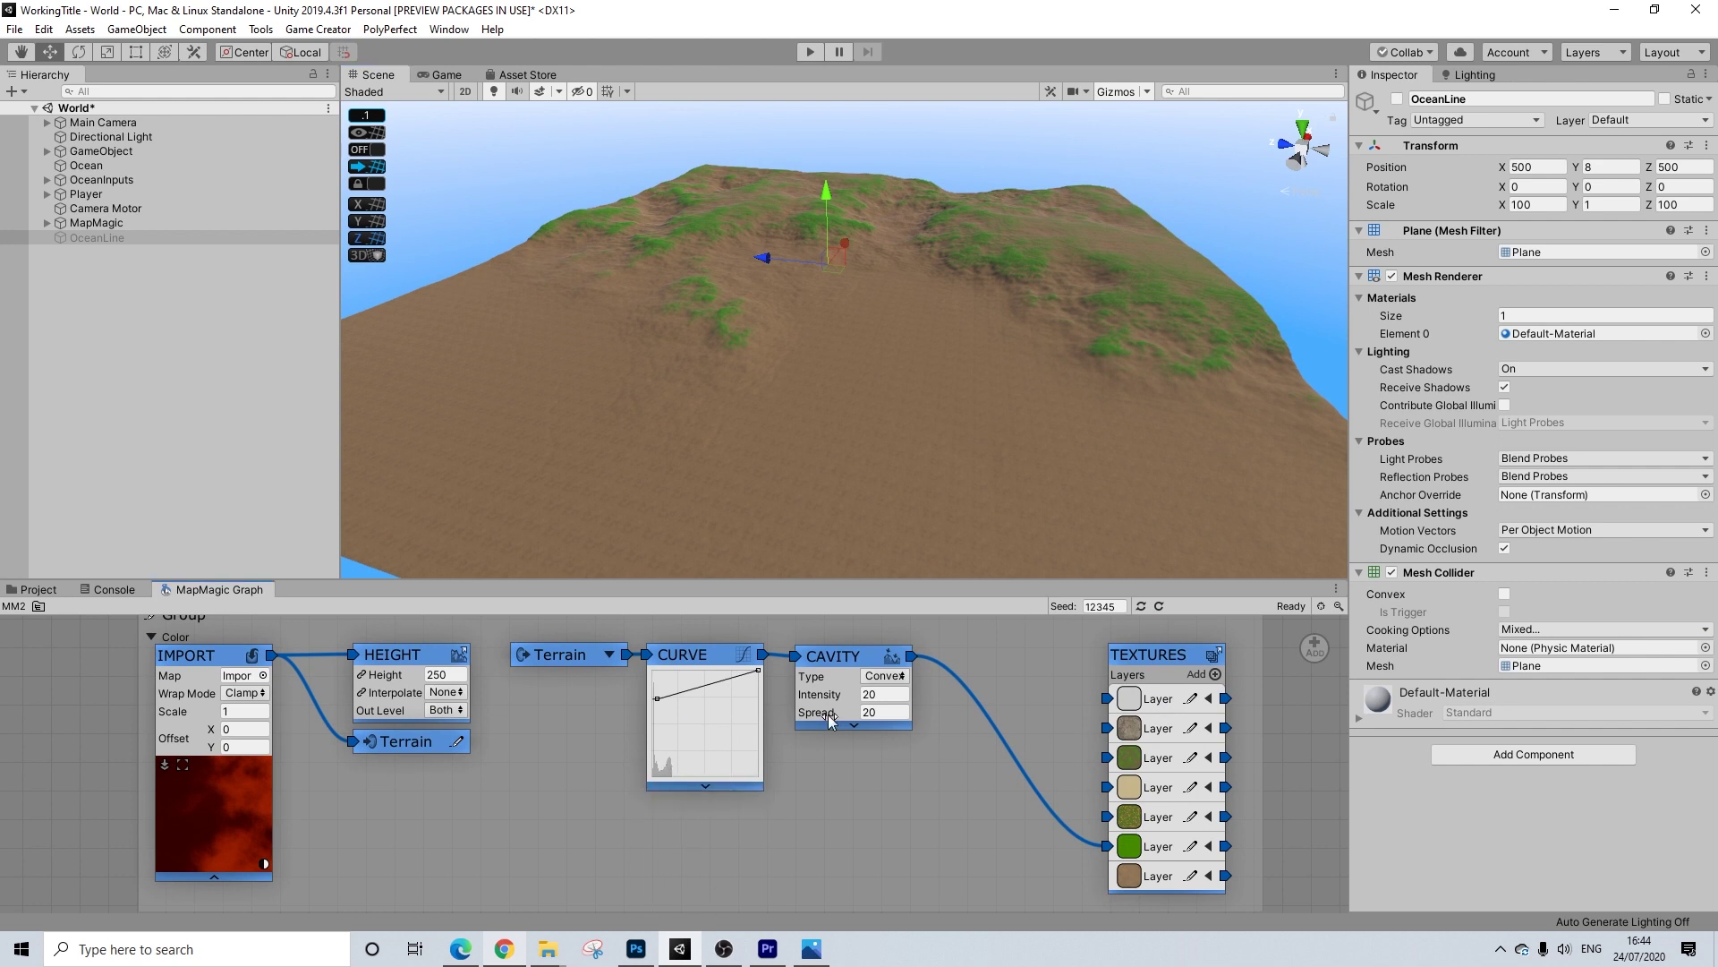
right_drag(729, 344, 960, 380)
alt+drag(1135, 289, 701, 423)
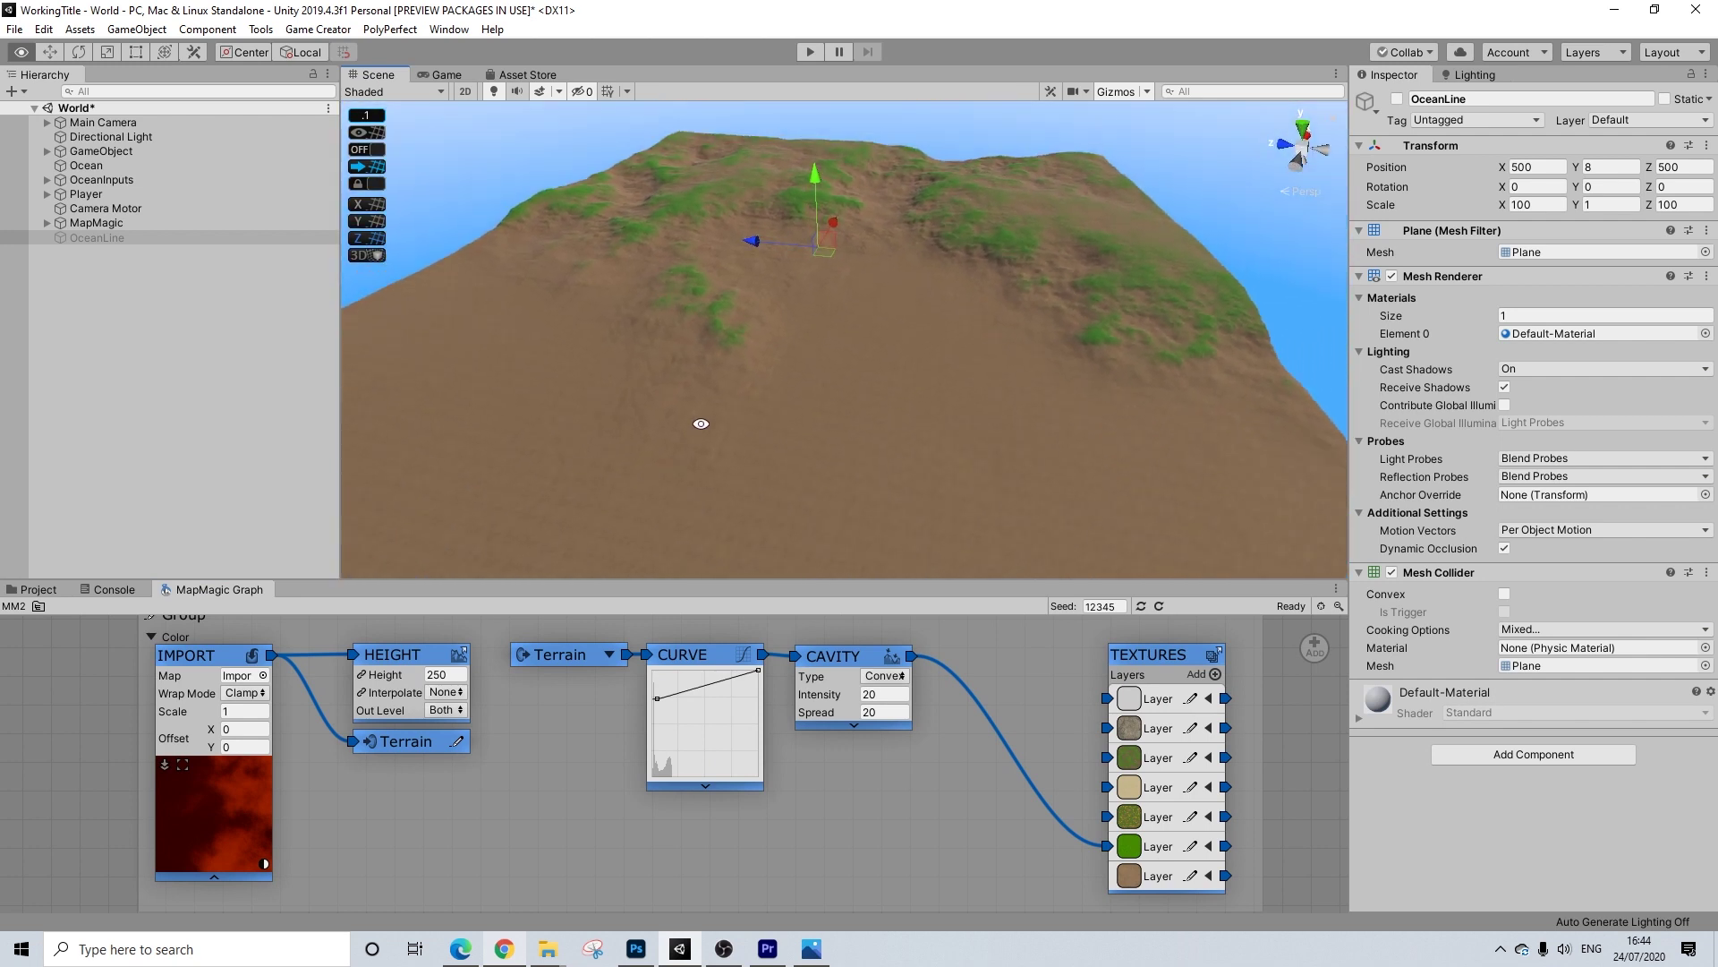
alt+drag(698, 309, 731, 379)
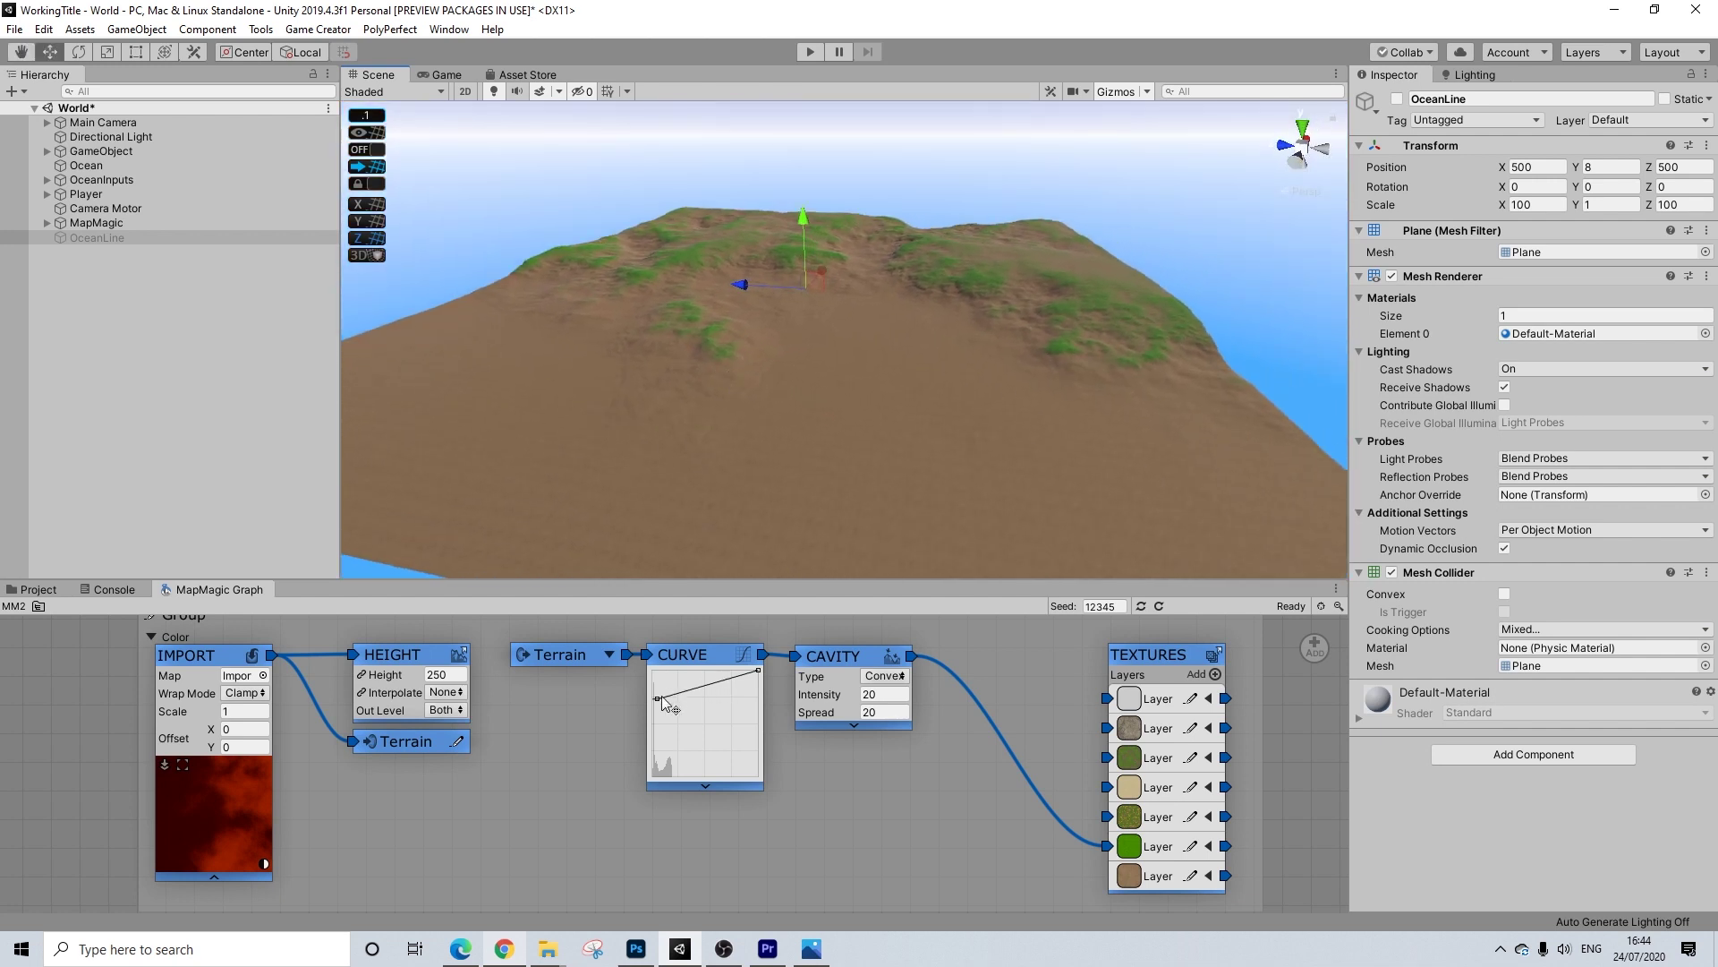
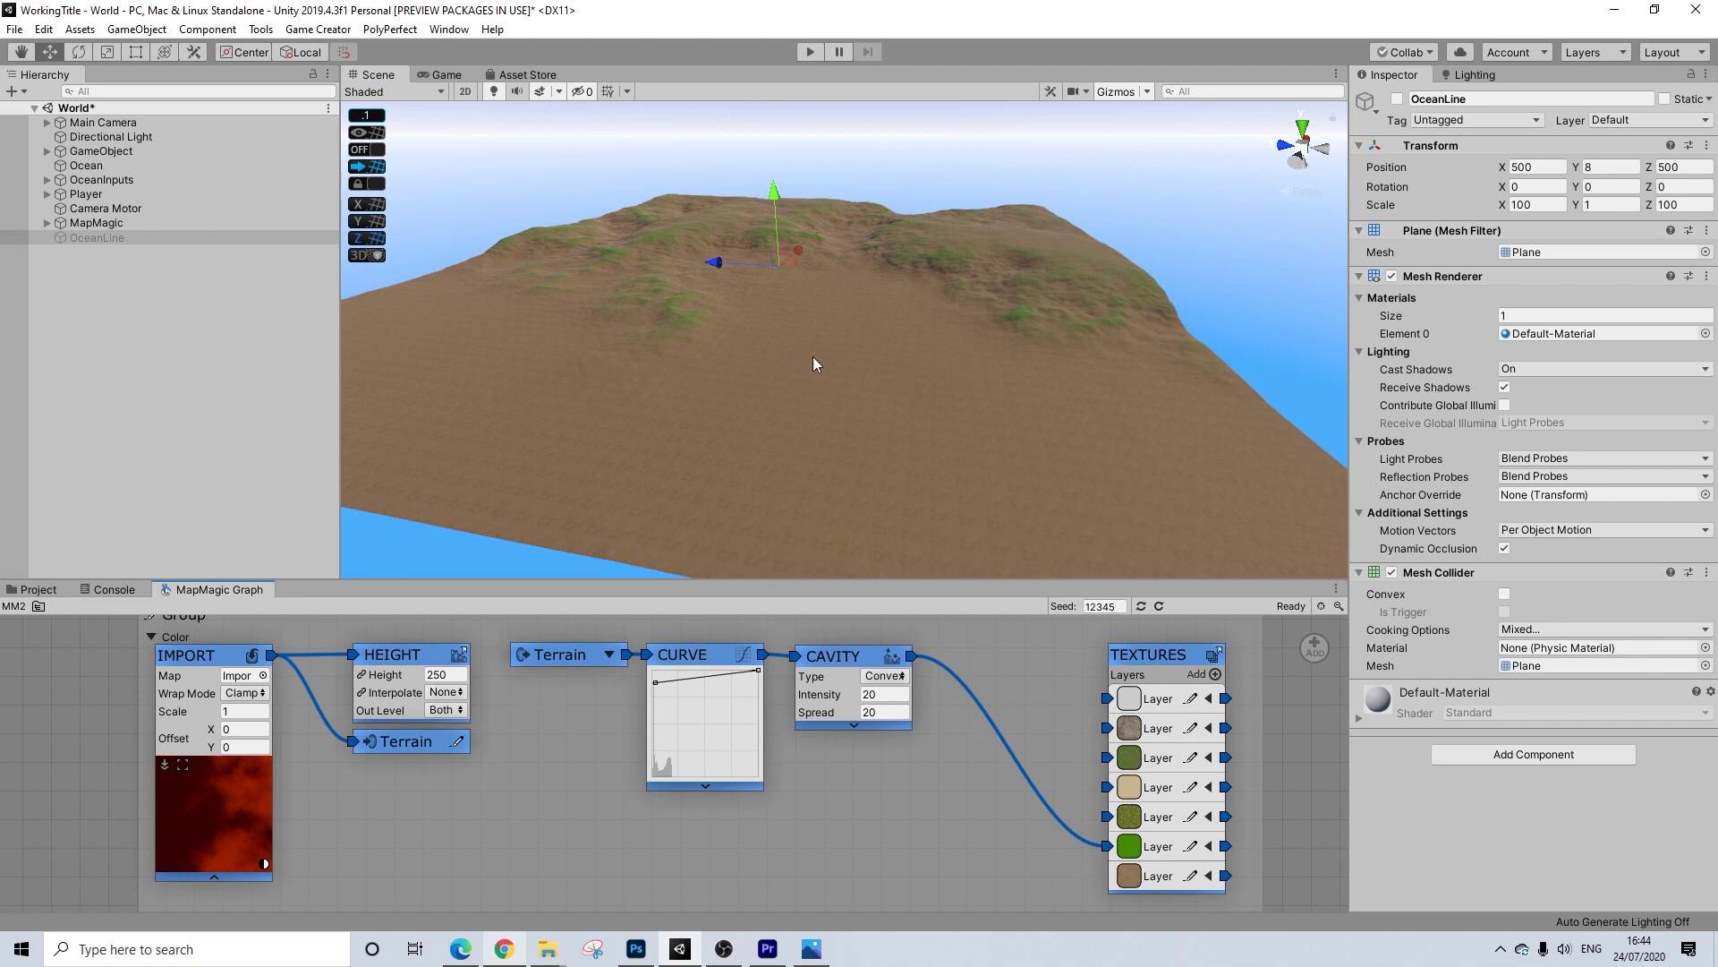
Return the curve's starting point to the lower corner of its graph to restore the straight diagonal
middle_drag(809, 380, 830, 429)
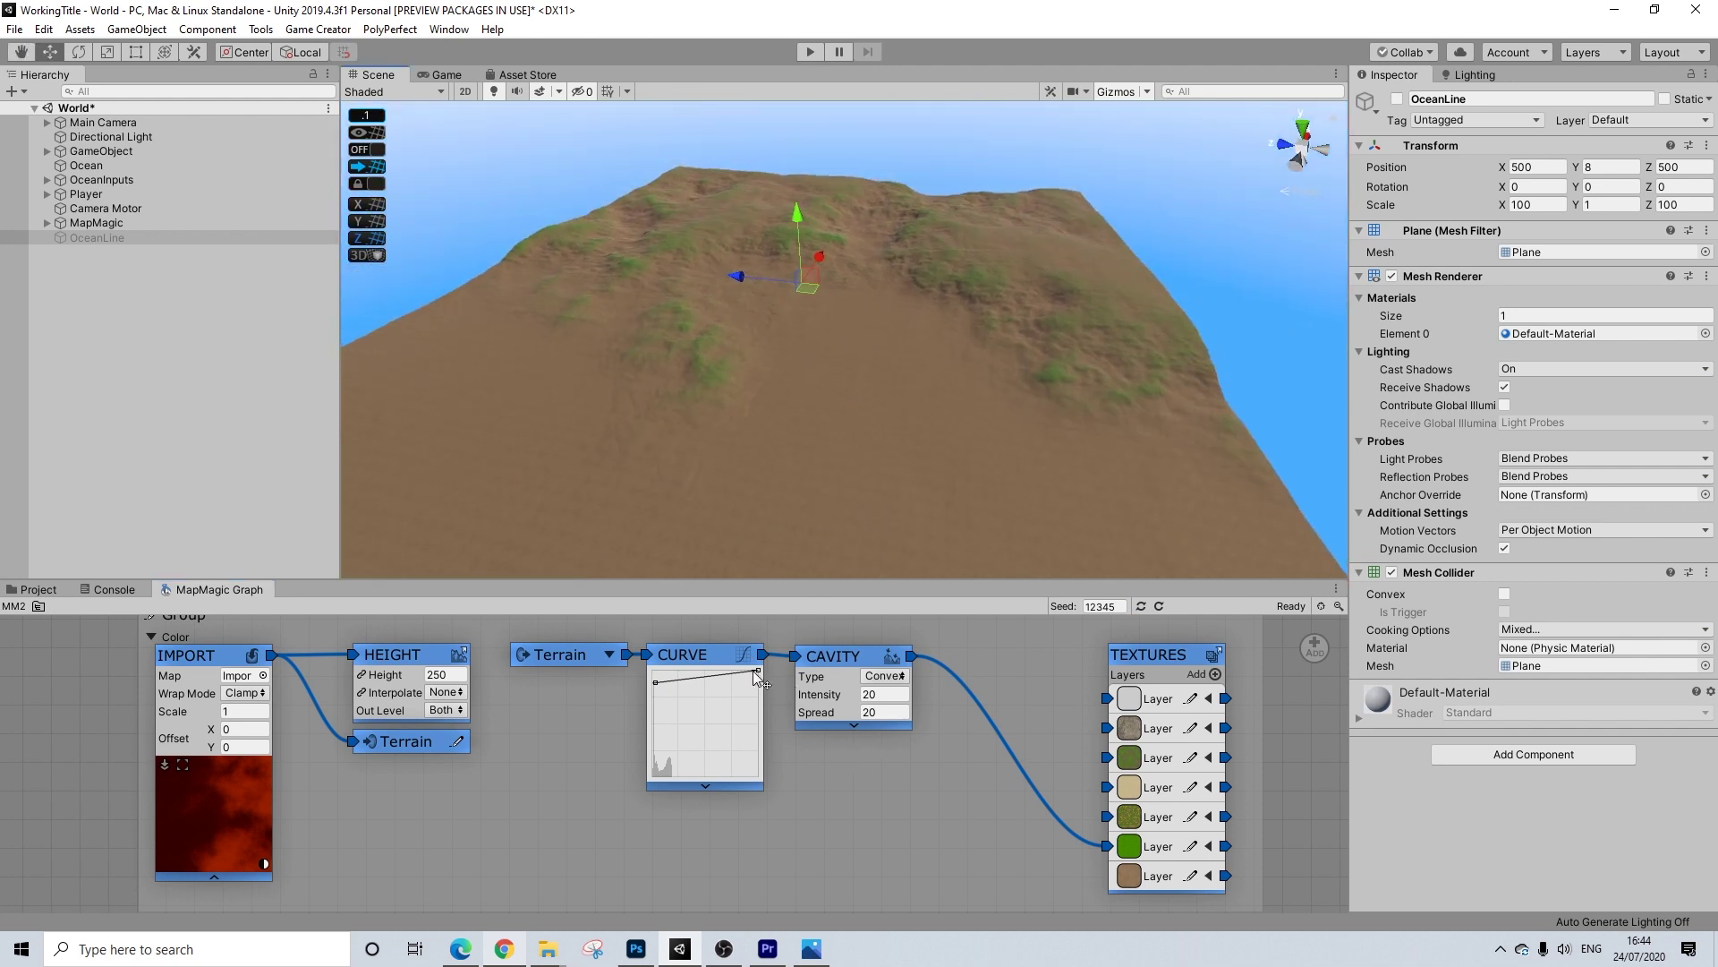
drag(753, 670, 758, 670)
drag(652, 684, 611, 801)
middle_drag(894, 503, 856, 463)
scroll(770, 454, up, 2)
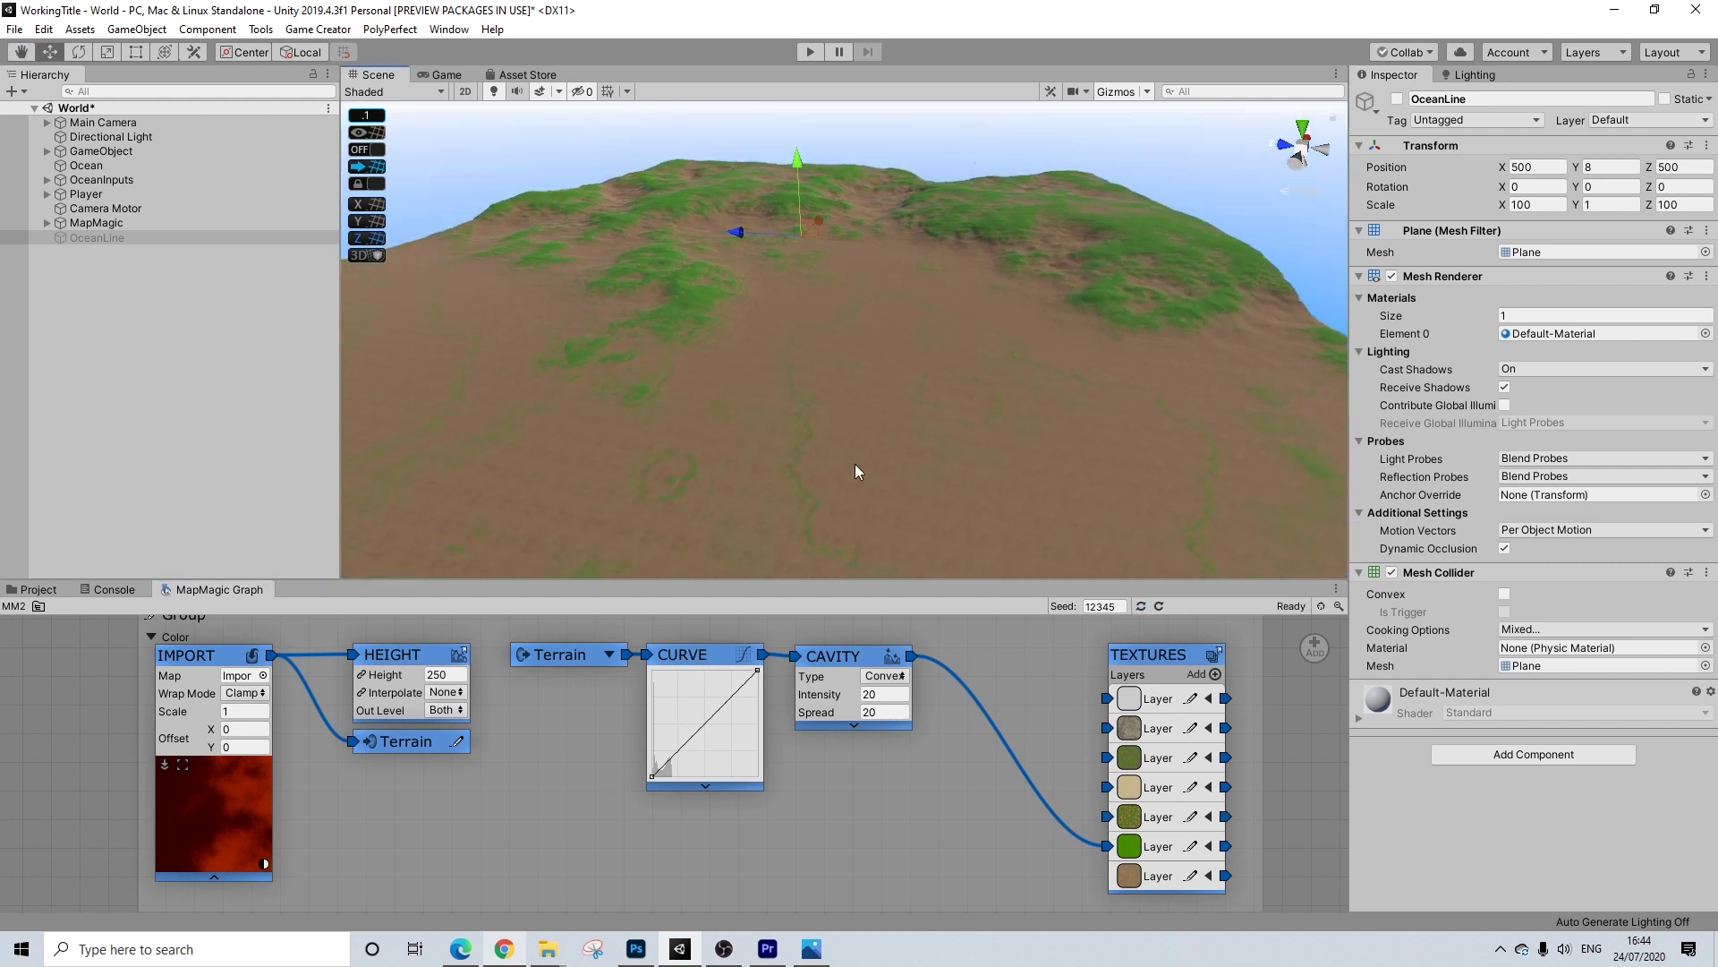
Add a second Curve map modifier node and place it directly beneath the first Curve node
right_click(805, 793)
mouse_move(919, 803)
mouse_move(978, 804)
mouse_move(1155, 803)
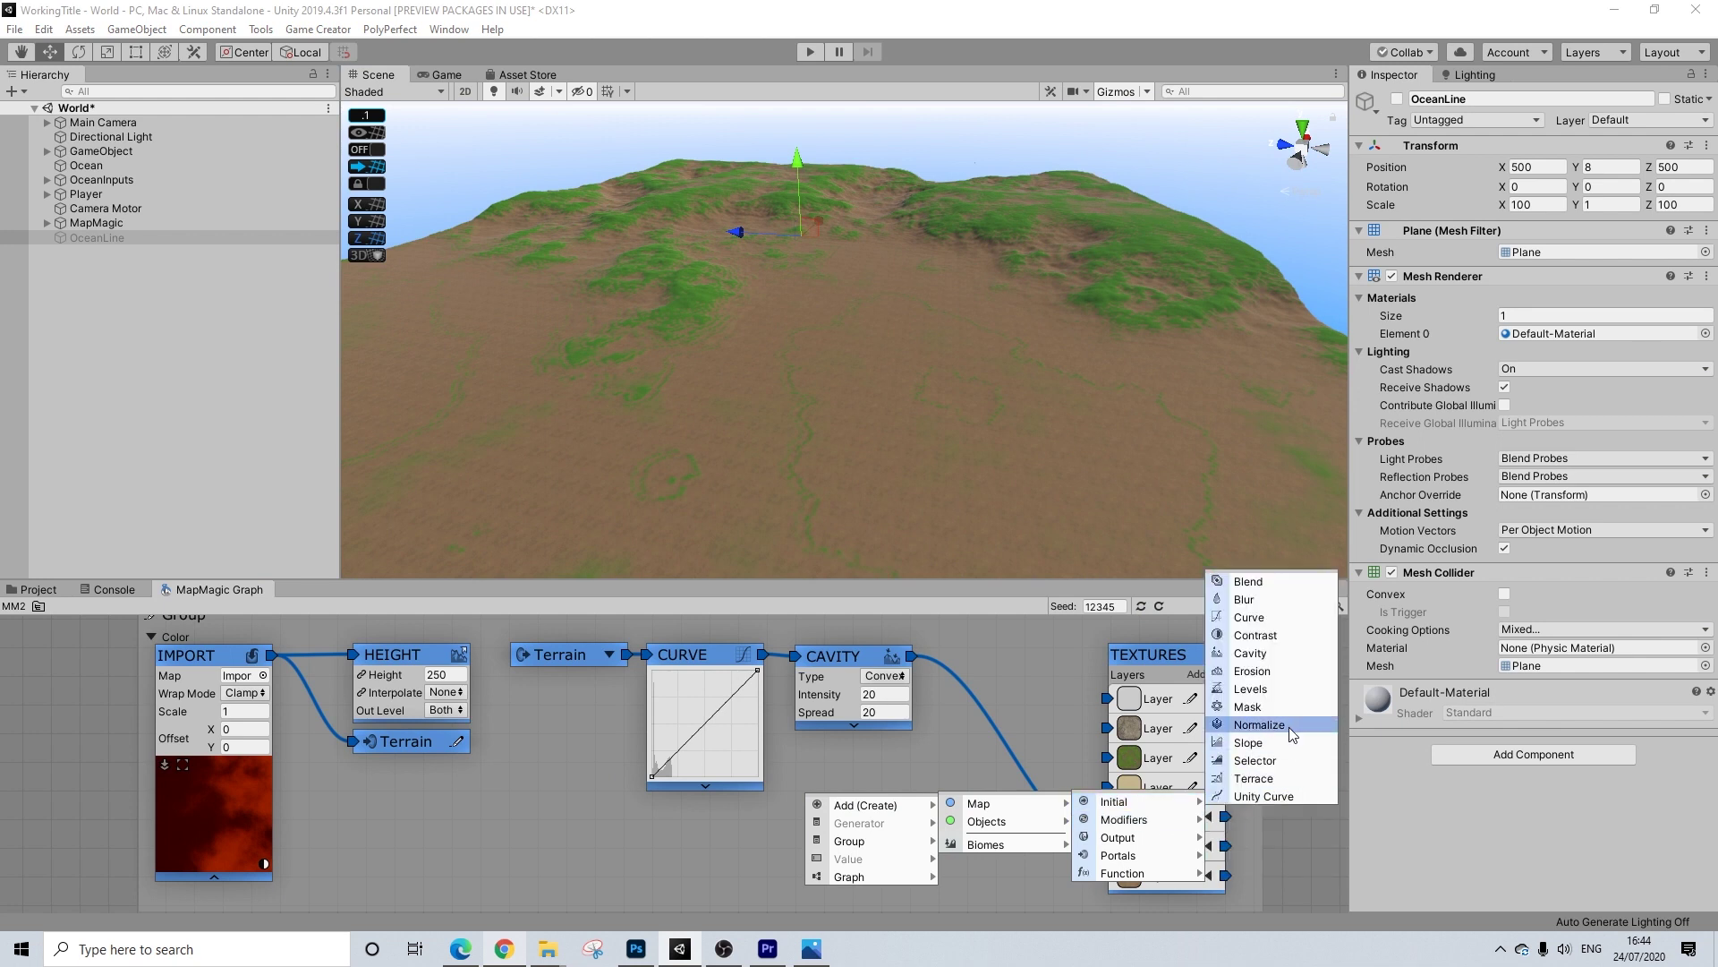
click(1253, 617)
scroll(857, 819, down, 2)
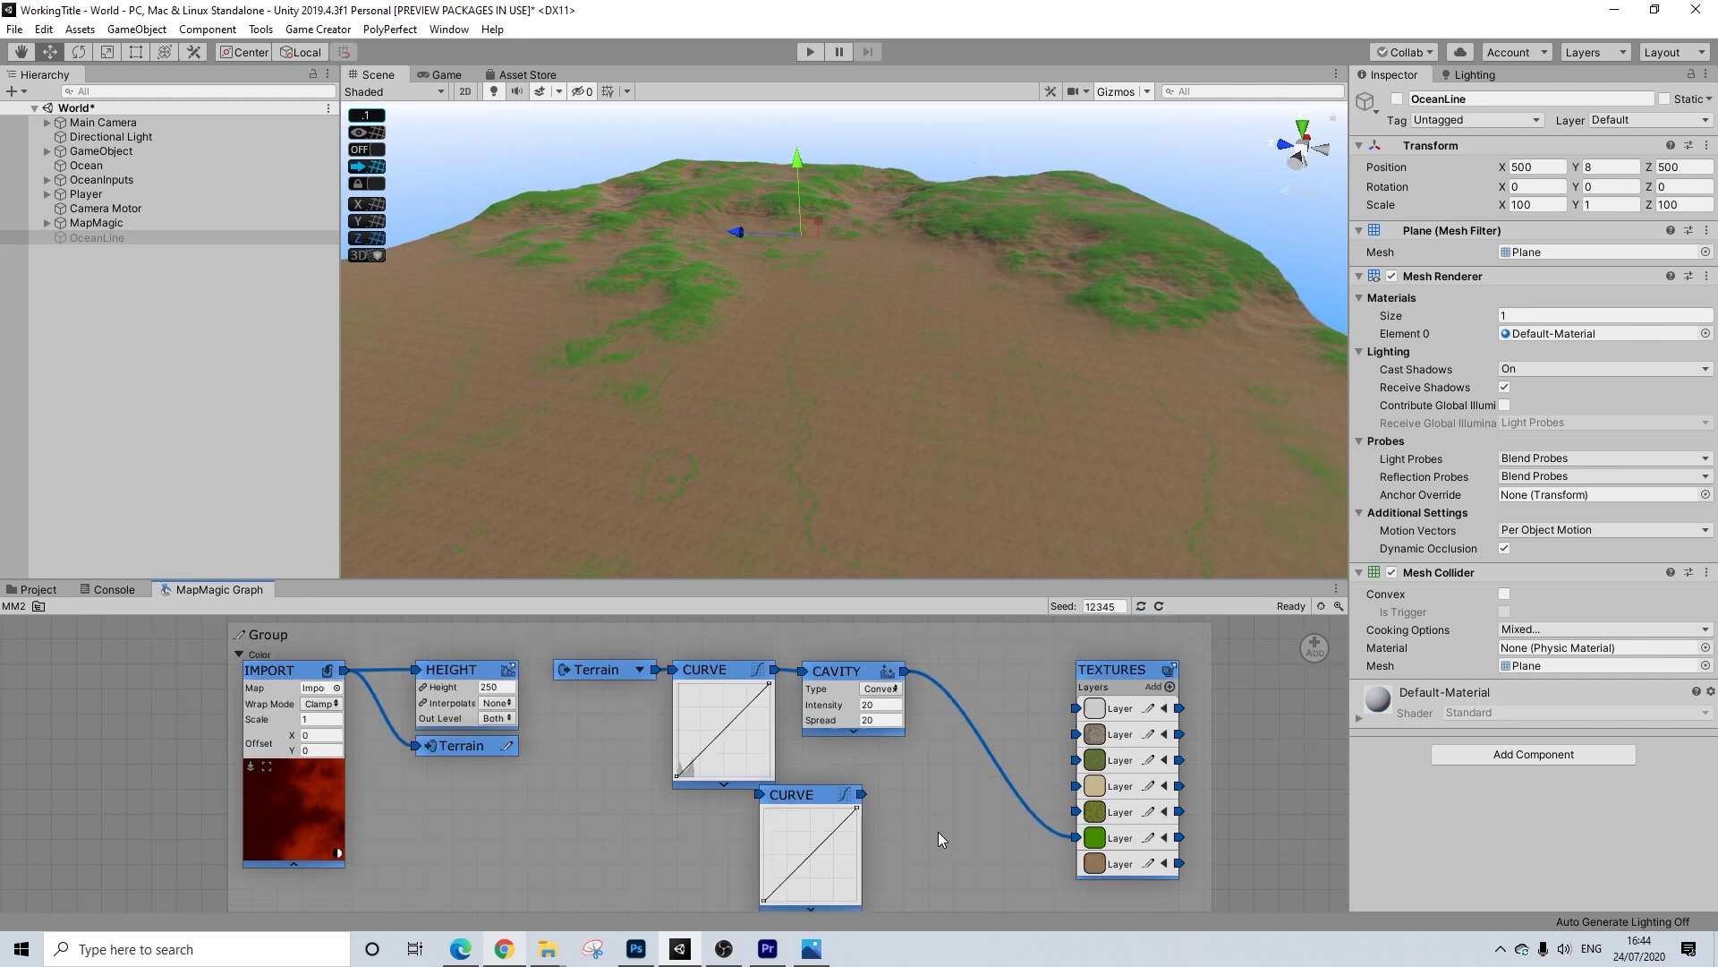
middle_drag(938, 831, 913, 752)
drag(779, 726, 709, 737)
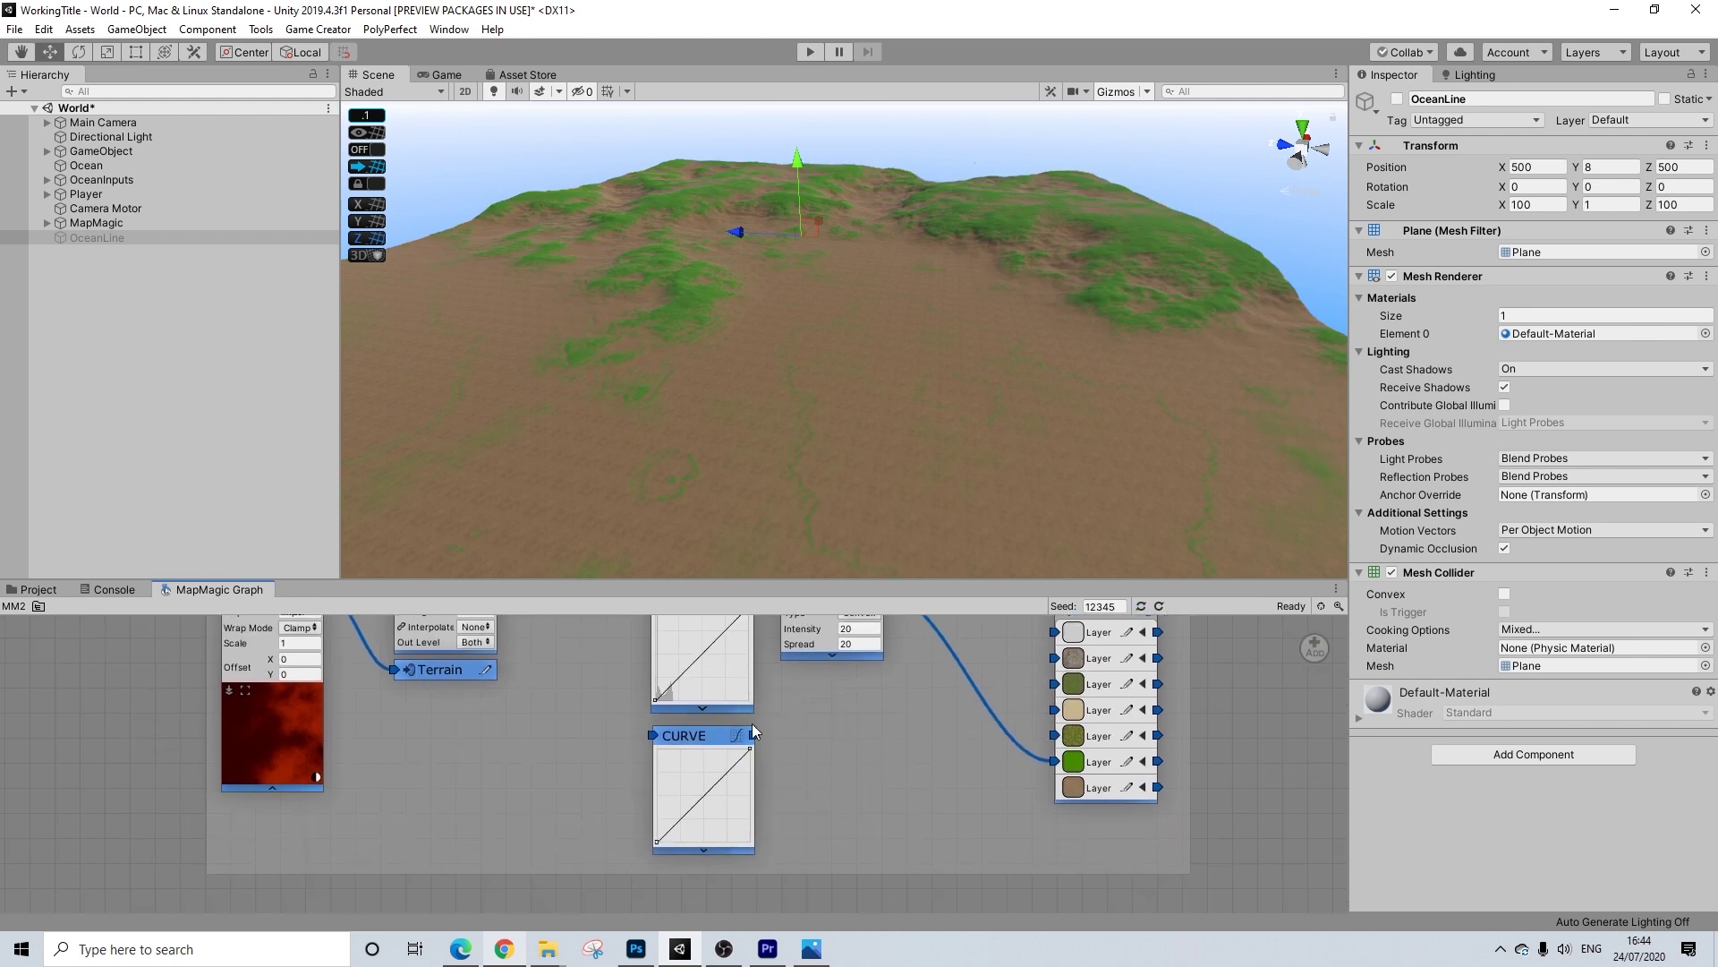
Connect the Terrain portal to the second Curve node and the curve's output to the sand-coloured texture layer
middle_drag(752, 723, 796, 771)
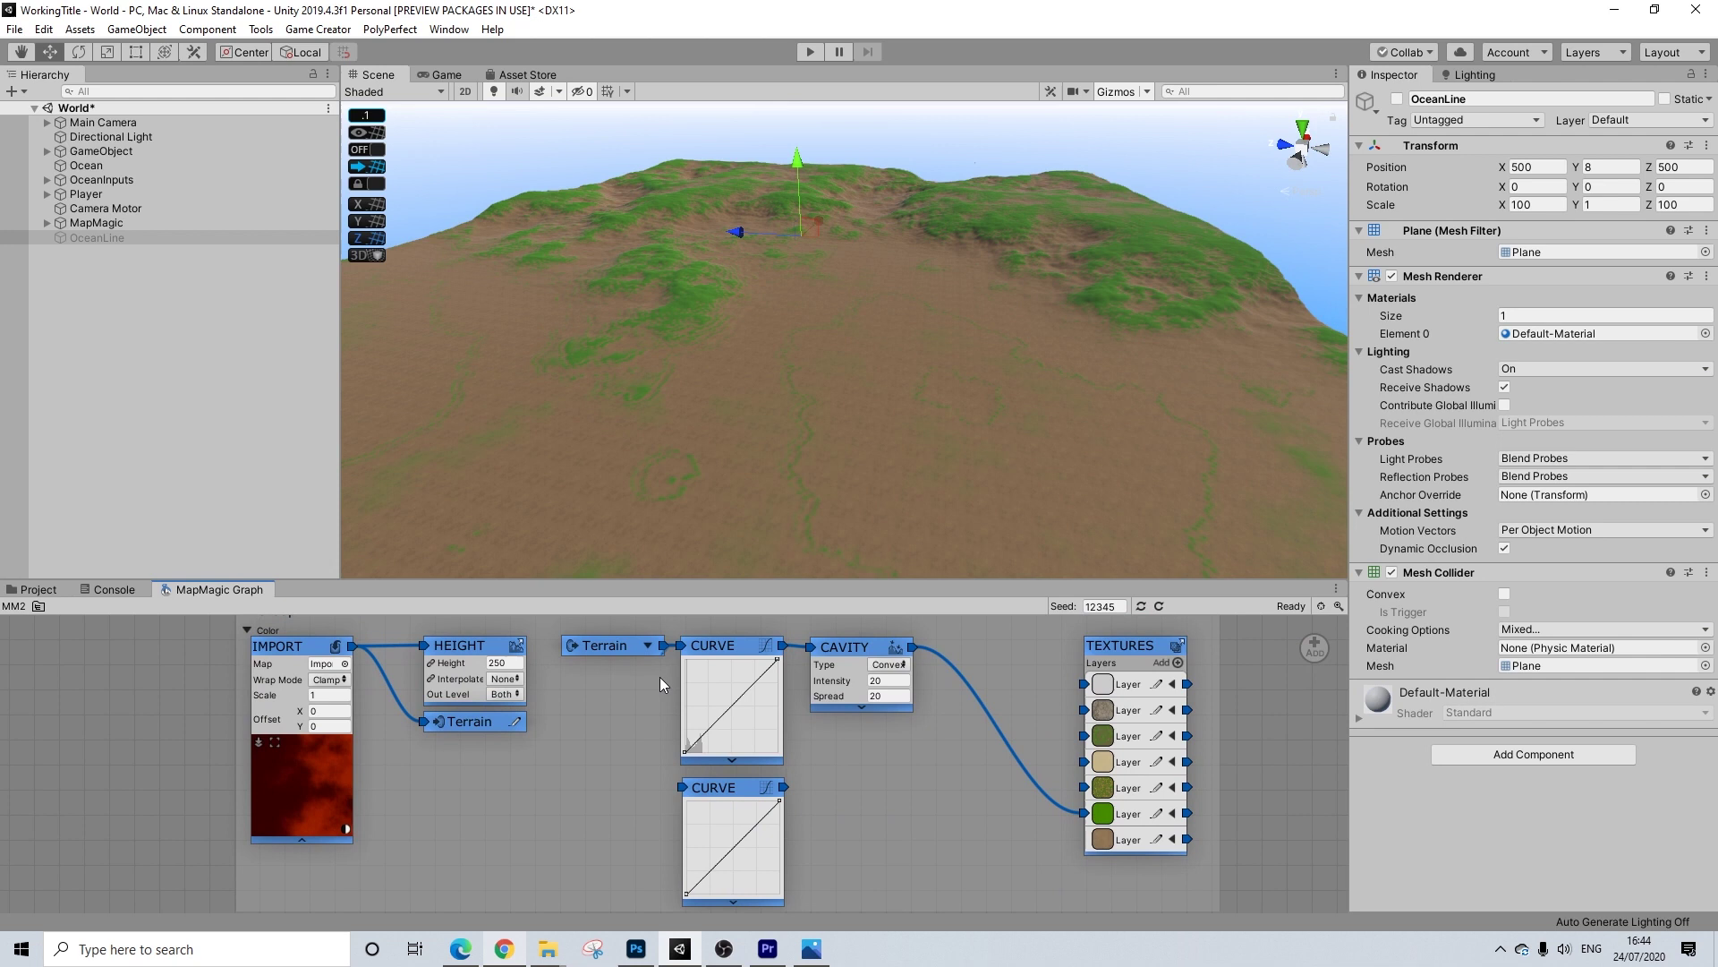
drag(783, 787, 1085, 766)
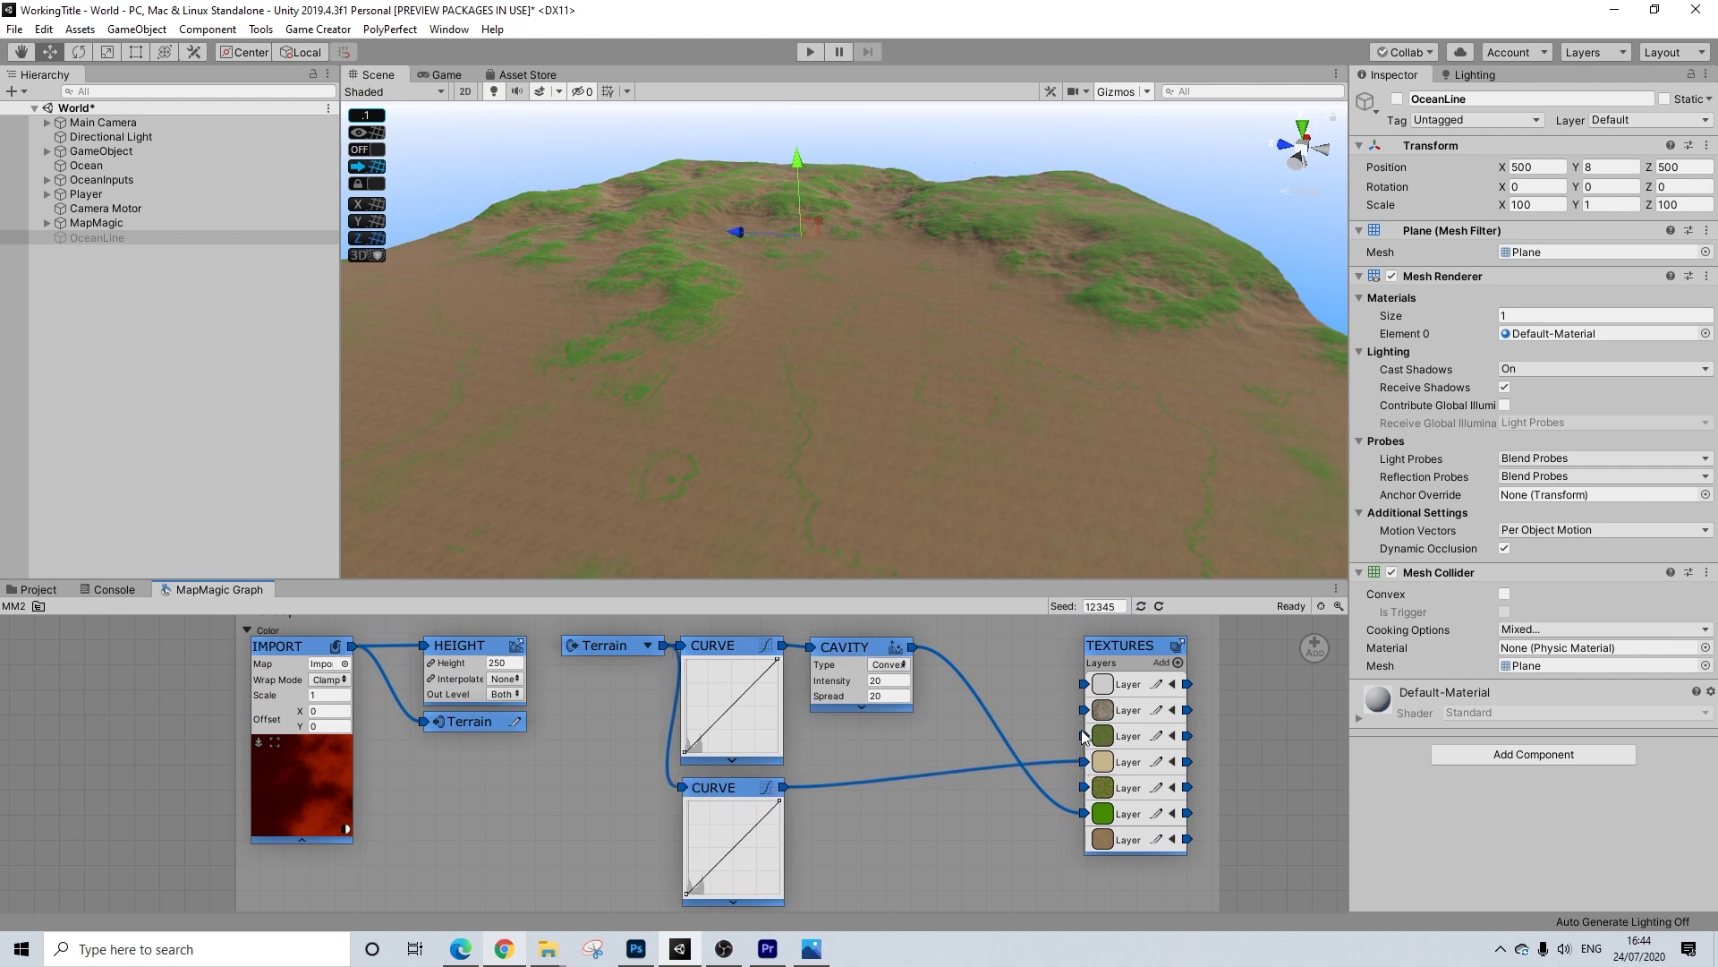
scroll(959, 518, down, 3)
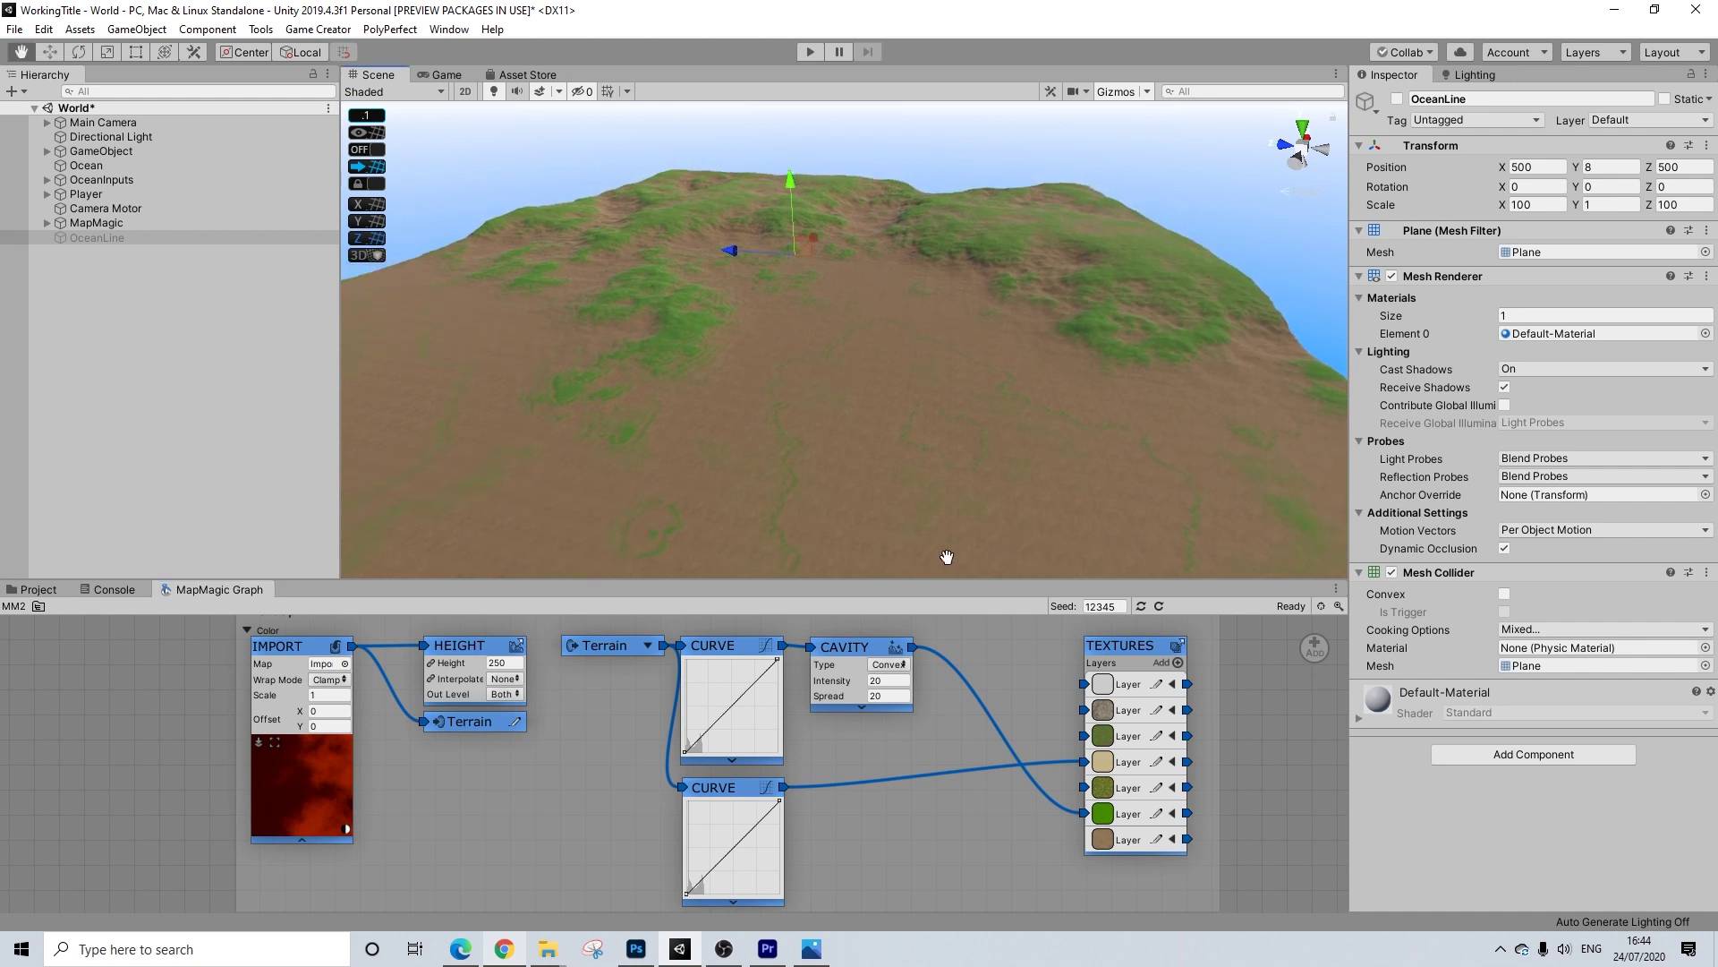
middle_drag(933, 660, 990, 526)
Invert the second Curve node and pull its low point toward the start, forming a steep drop that limits sand to low ground
drag(689, 893, 673, 782)
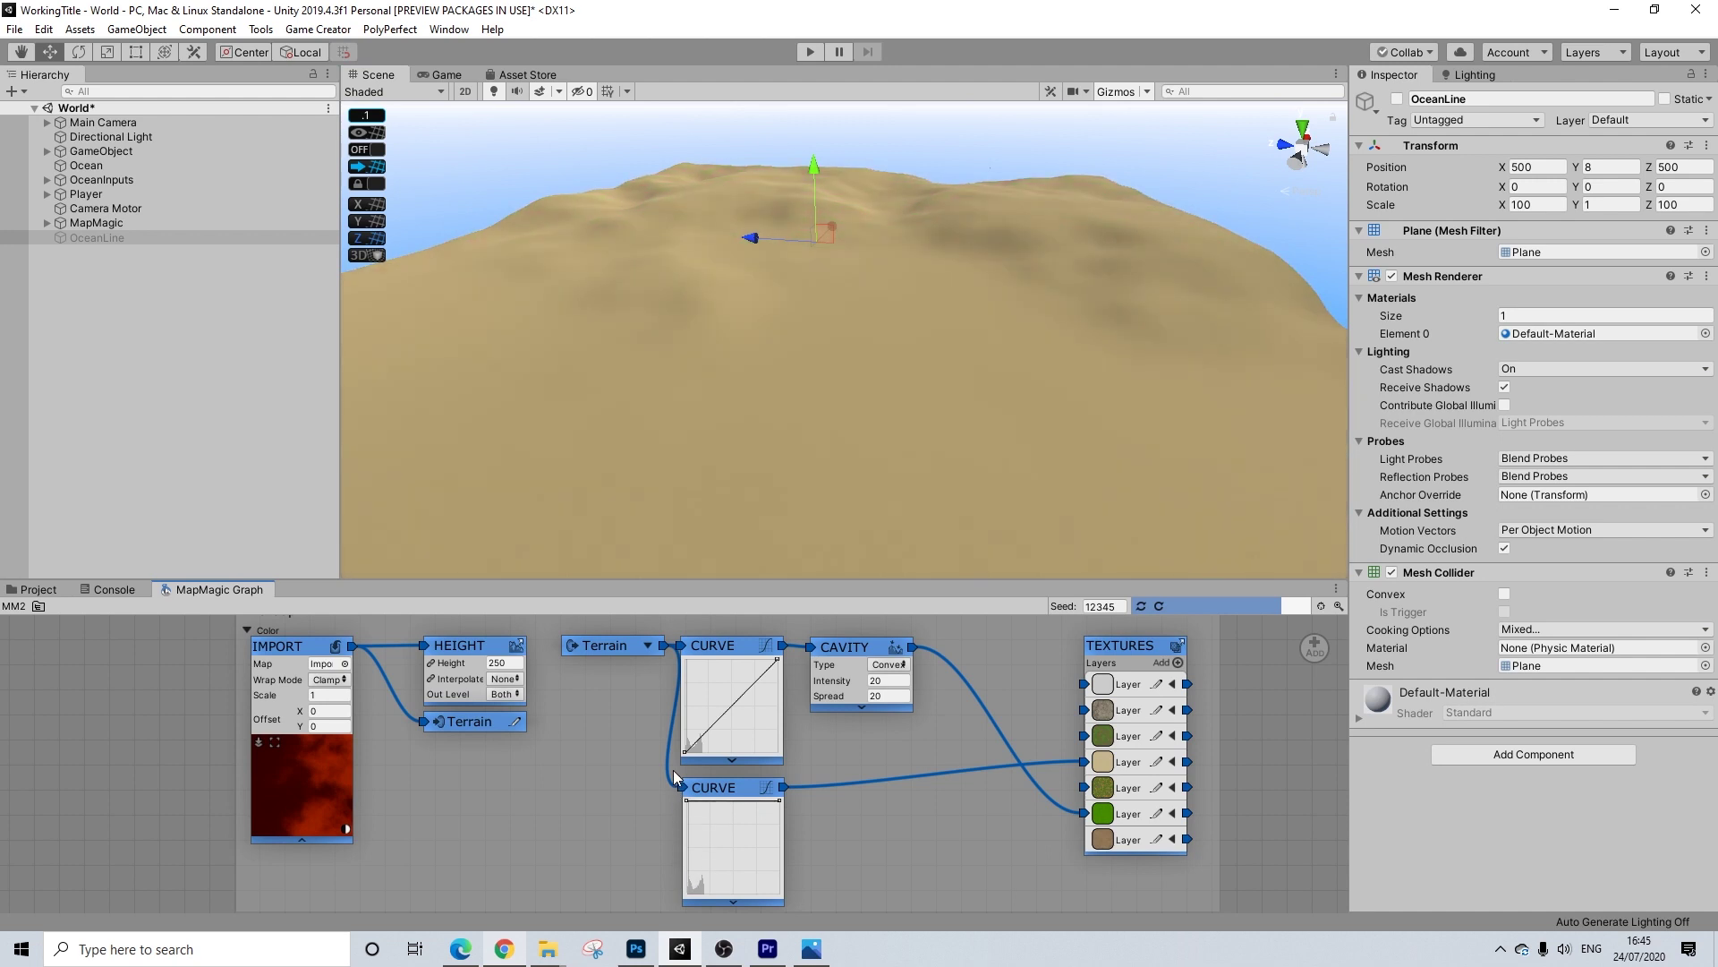
middle_drag(906, 252, 900, 349)
mouse_move(796, 248)
alt+mouse_down()
mouse_move(736, 274)
mouse_move(797, 274)
mouse_move(782, 274)
alt+mouse_up()
drag(777, 802, 781, 855)
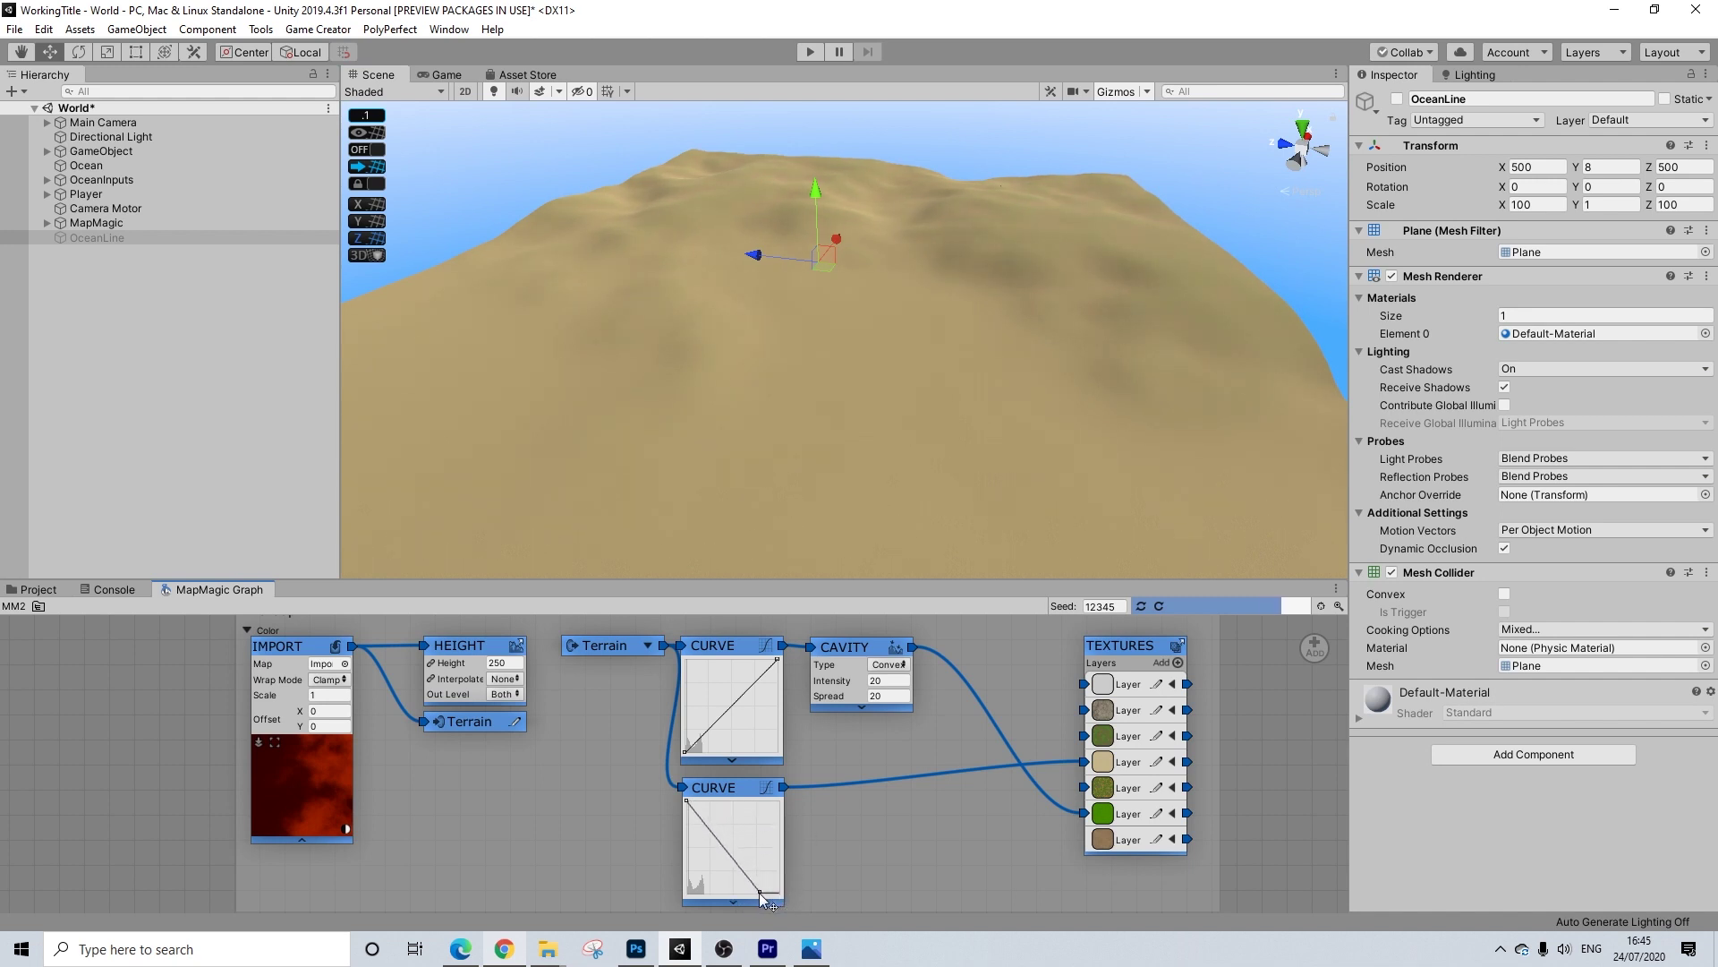
drag(743, 895, 693, 897)
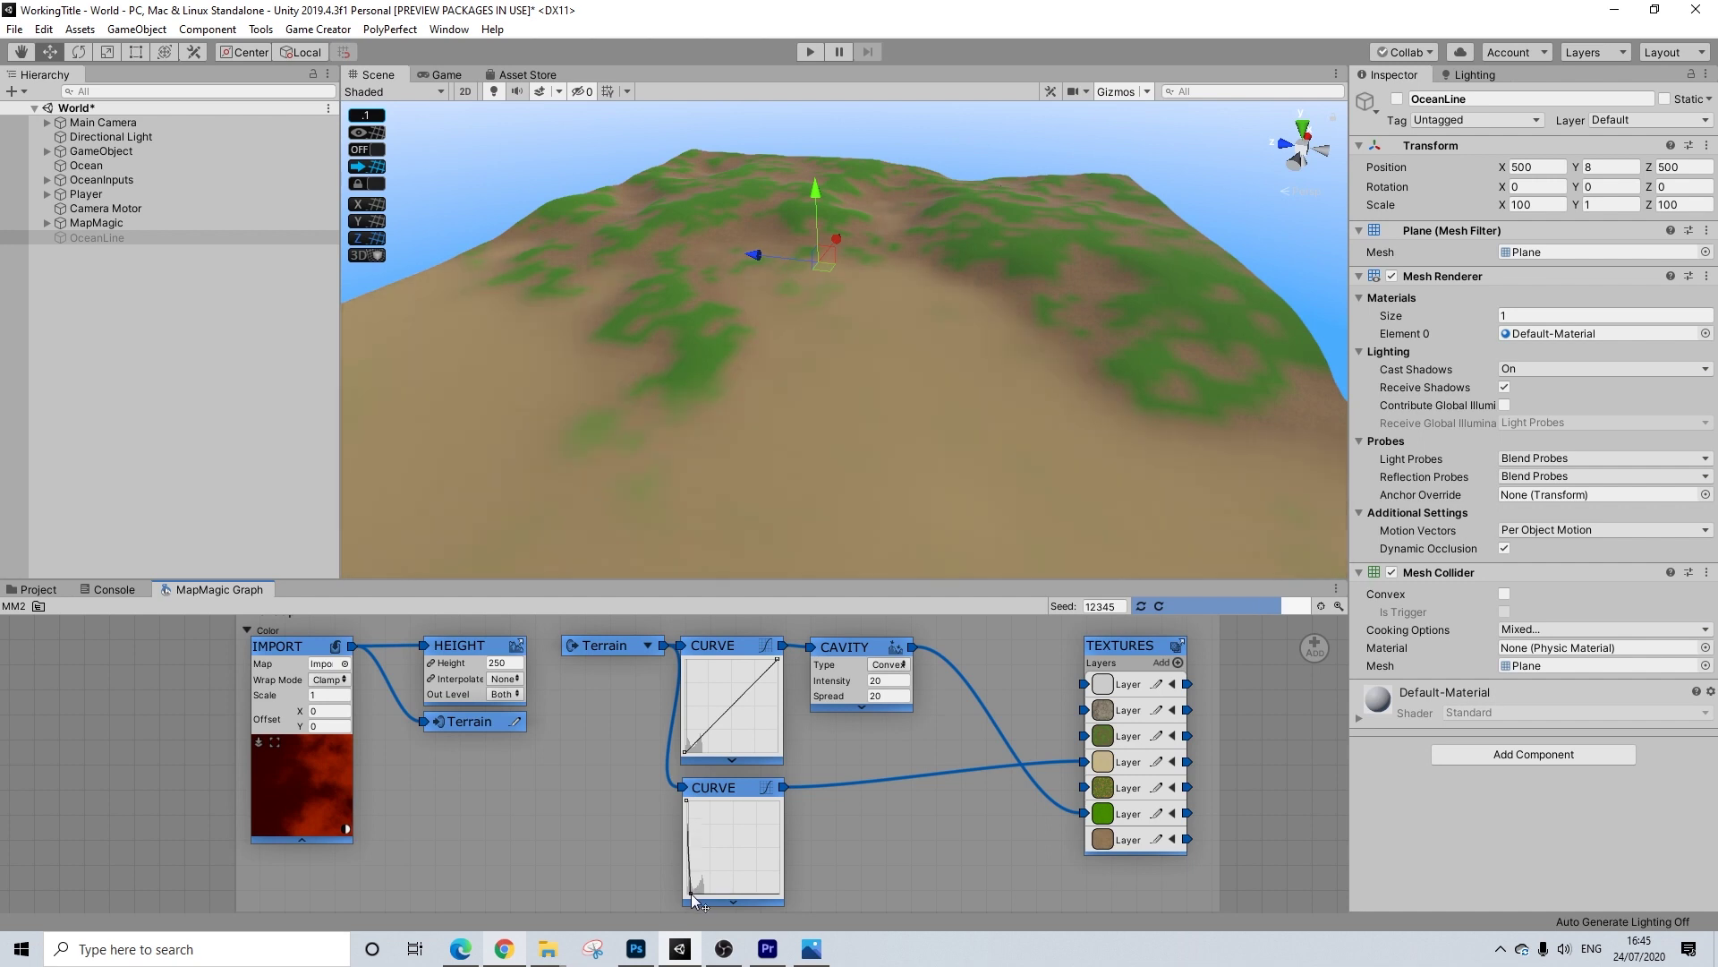
alt+drag(888, 456, 822, 376)
scroll(822, 376, up, 4)
scroll(822, 376, down, 7)
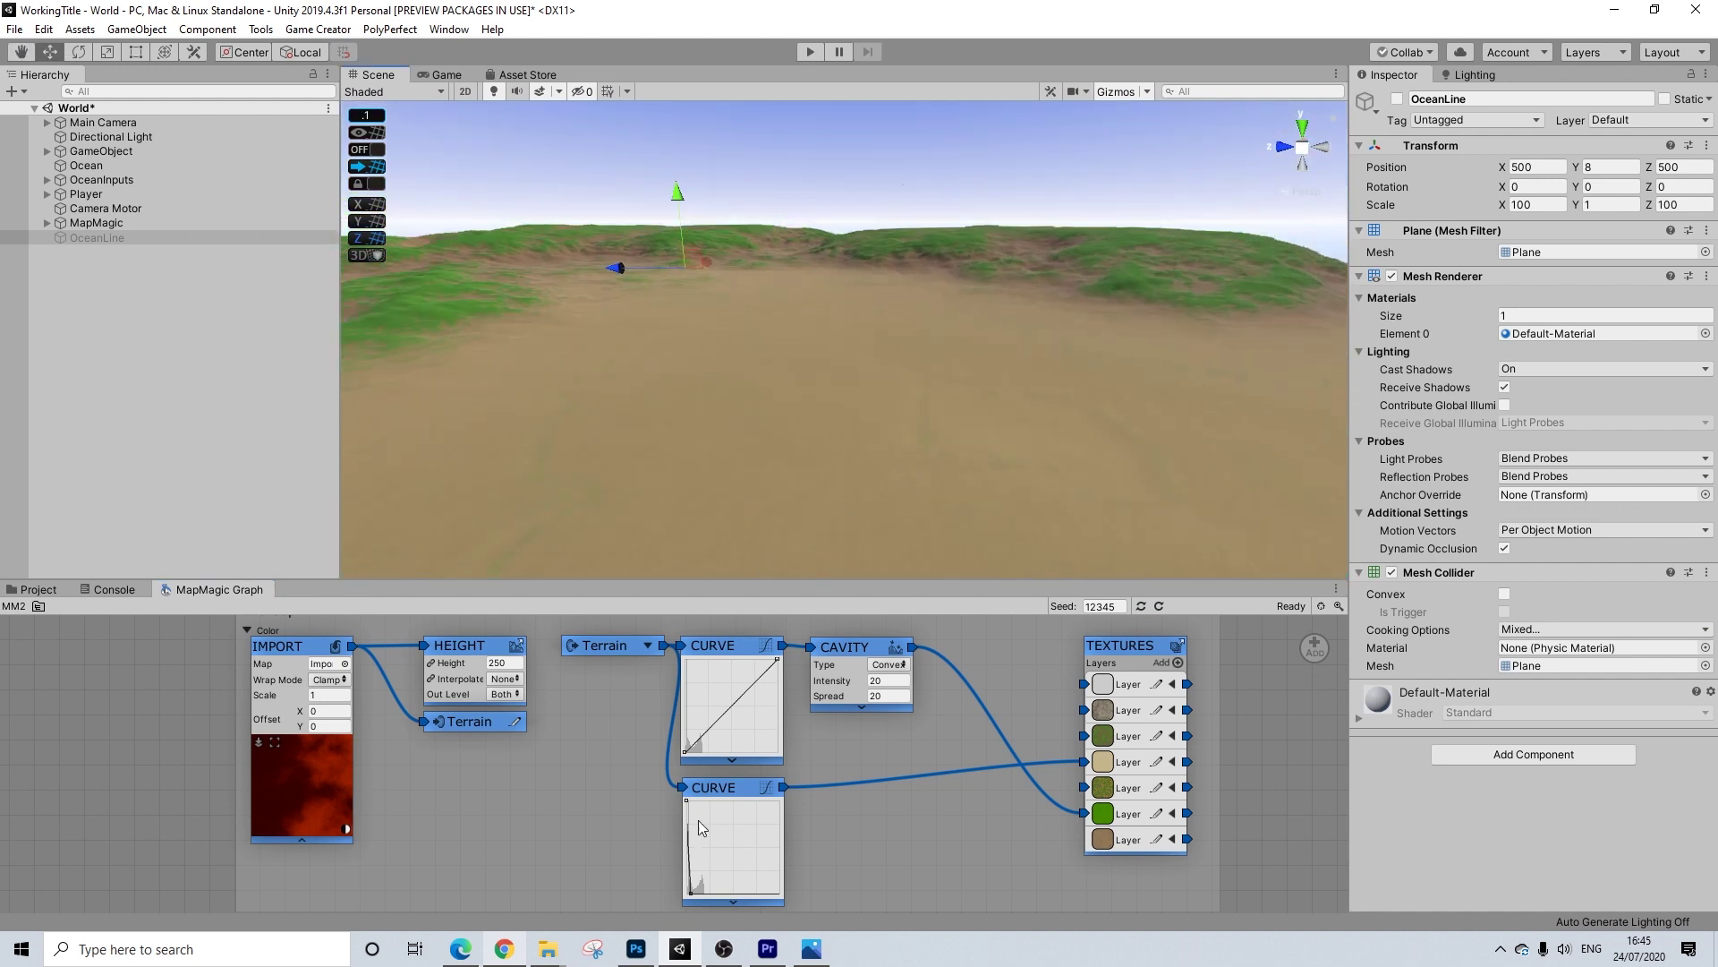
Raise the first curve's starting point to about three quarters of its graph height and compare the green coverage on the hills
scroll(743, 744, up, 1)
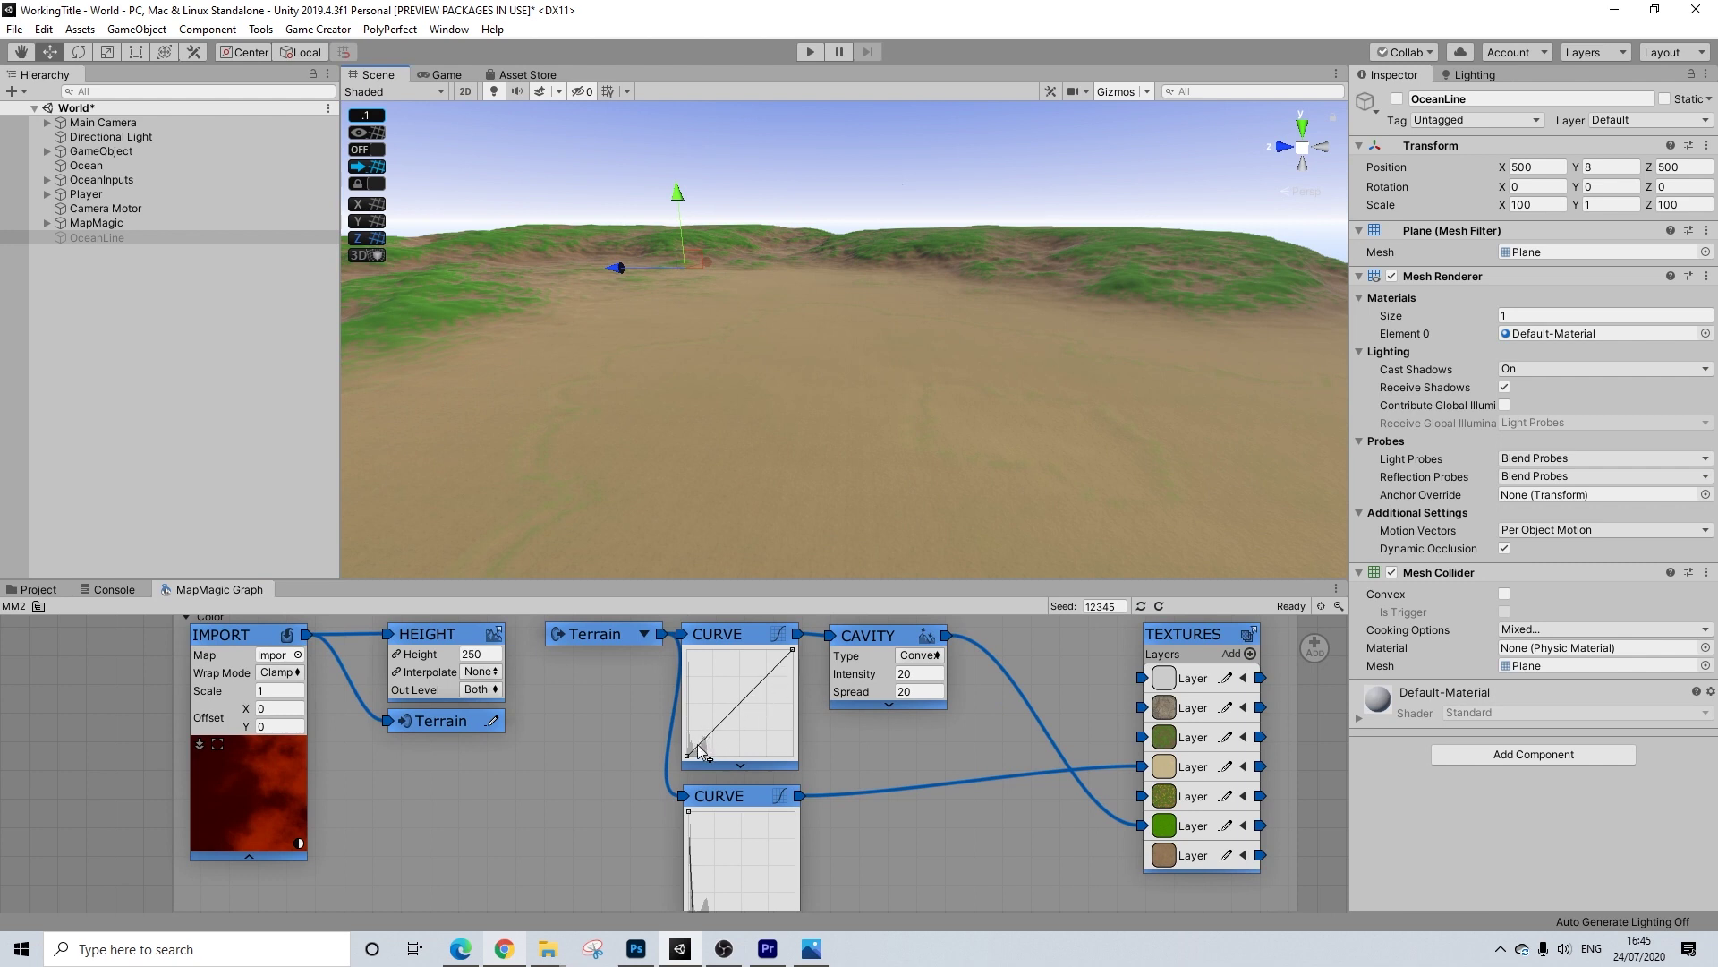
drag(689, 757, 690, 690)
scroll(862, 391, down, 2)
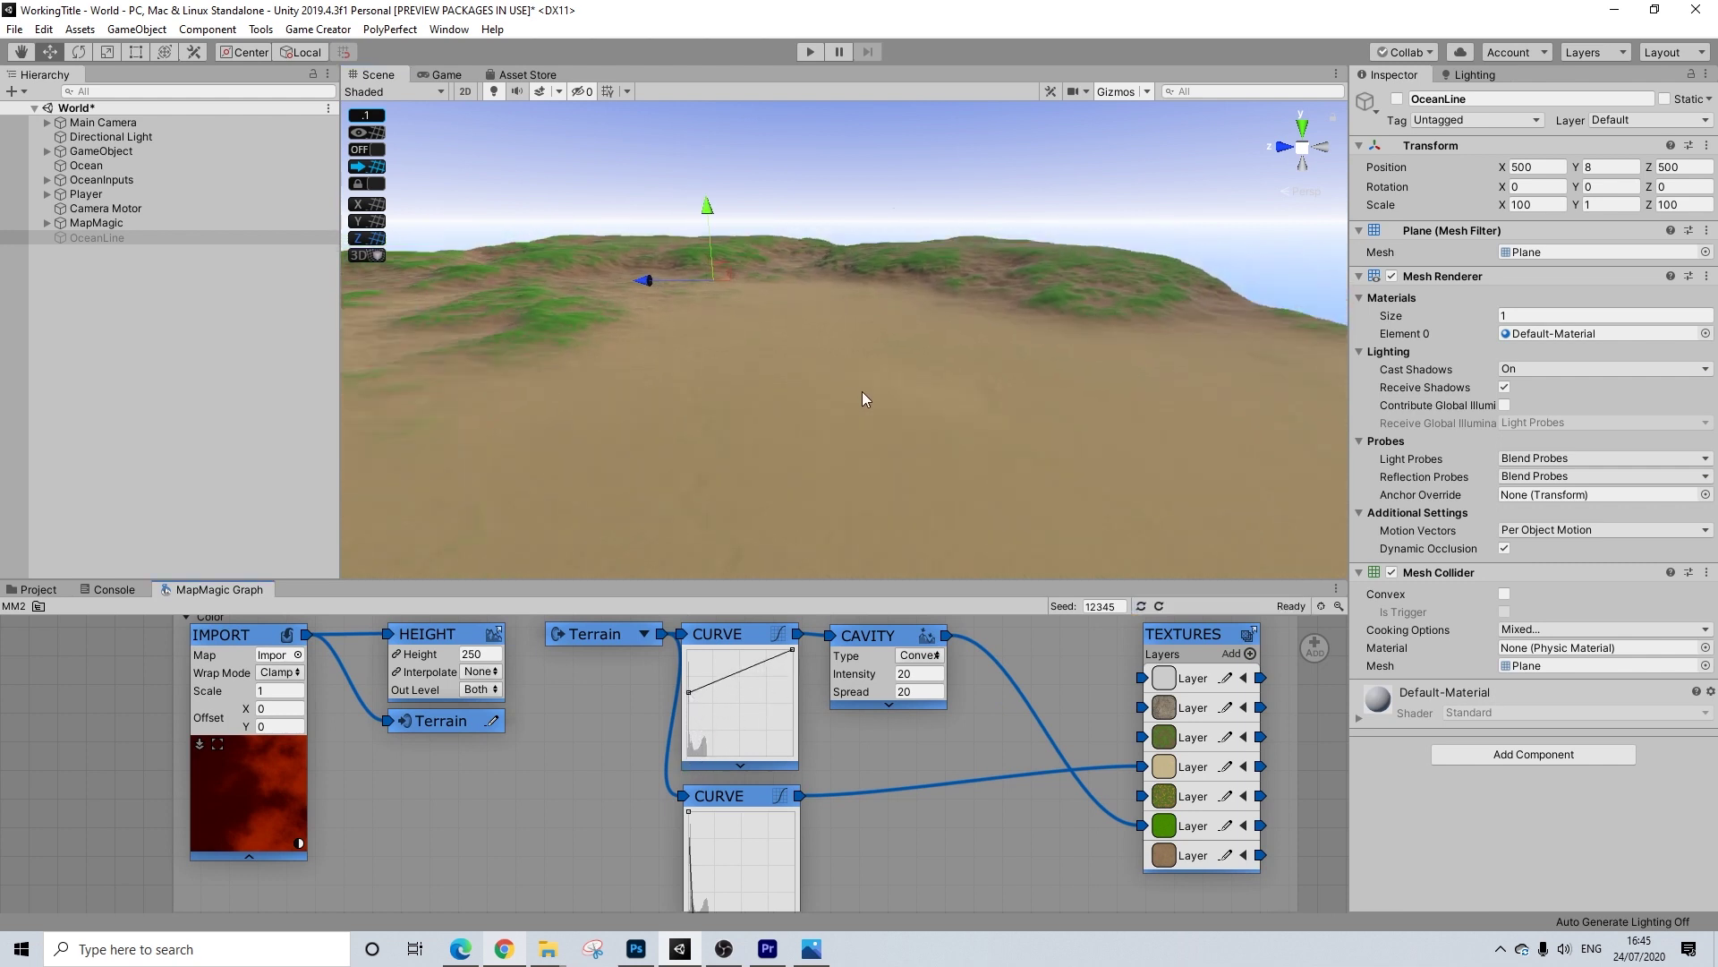
alt+drag(862, 390, 798, 502)
middle_drag(797, 502, 945, 501)
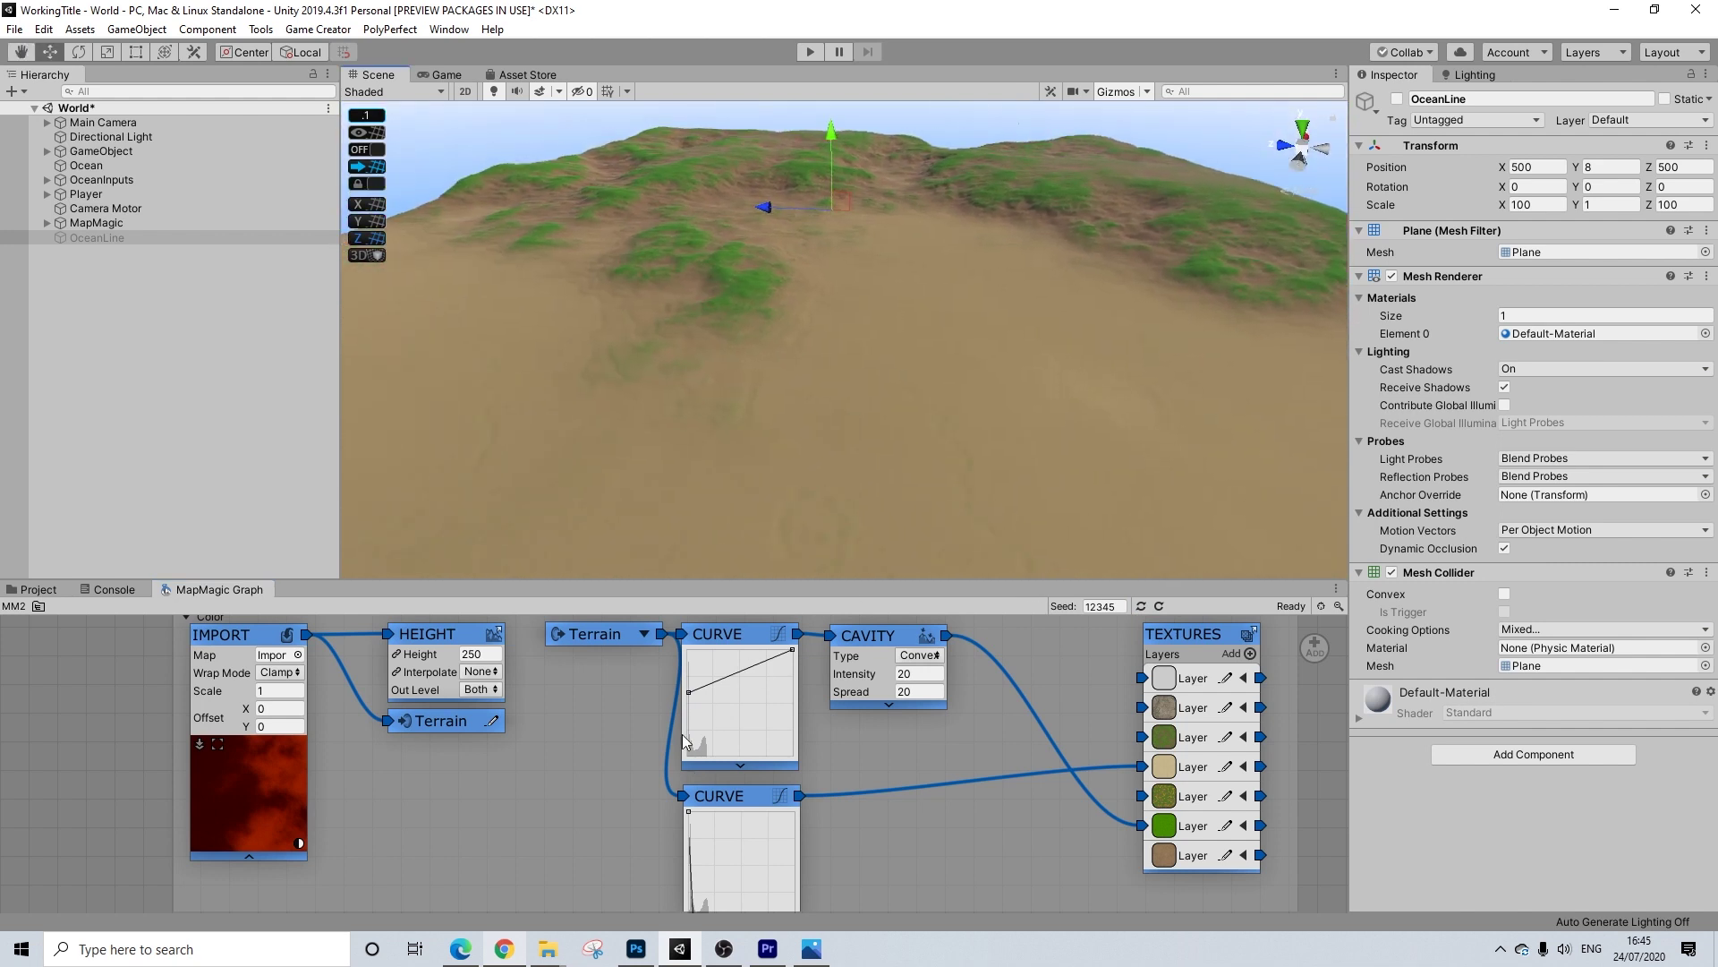
drag(685, 690, 692, 674)
alt+drag(905, 410, 807, 335)
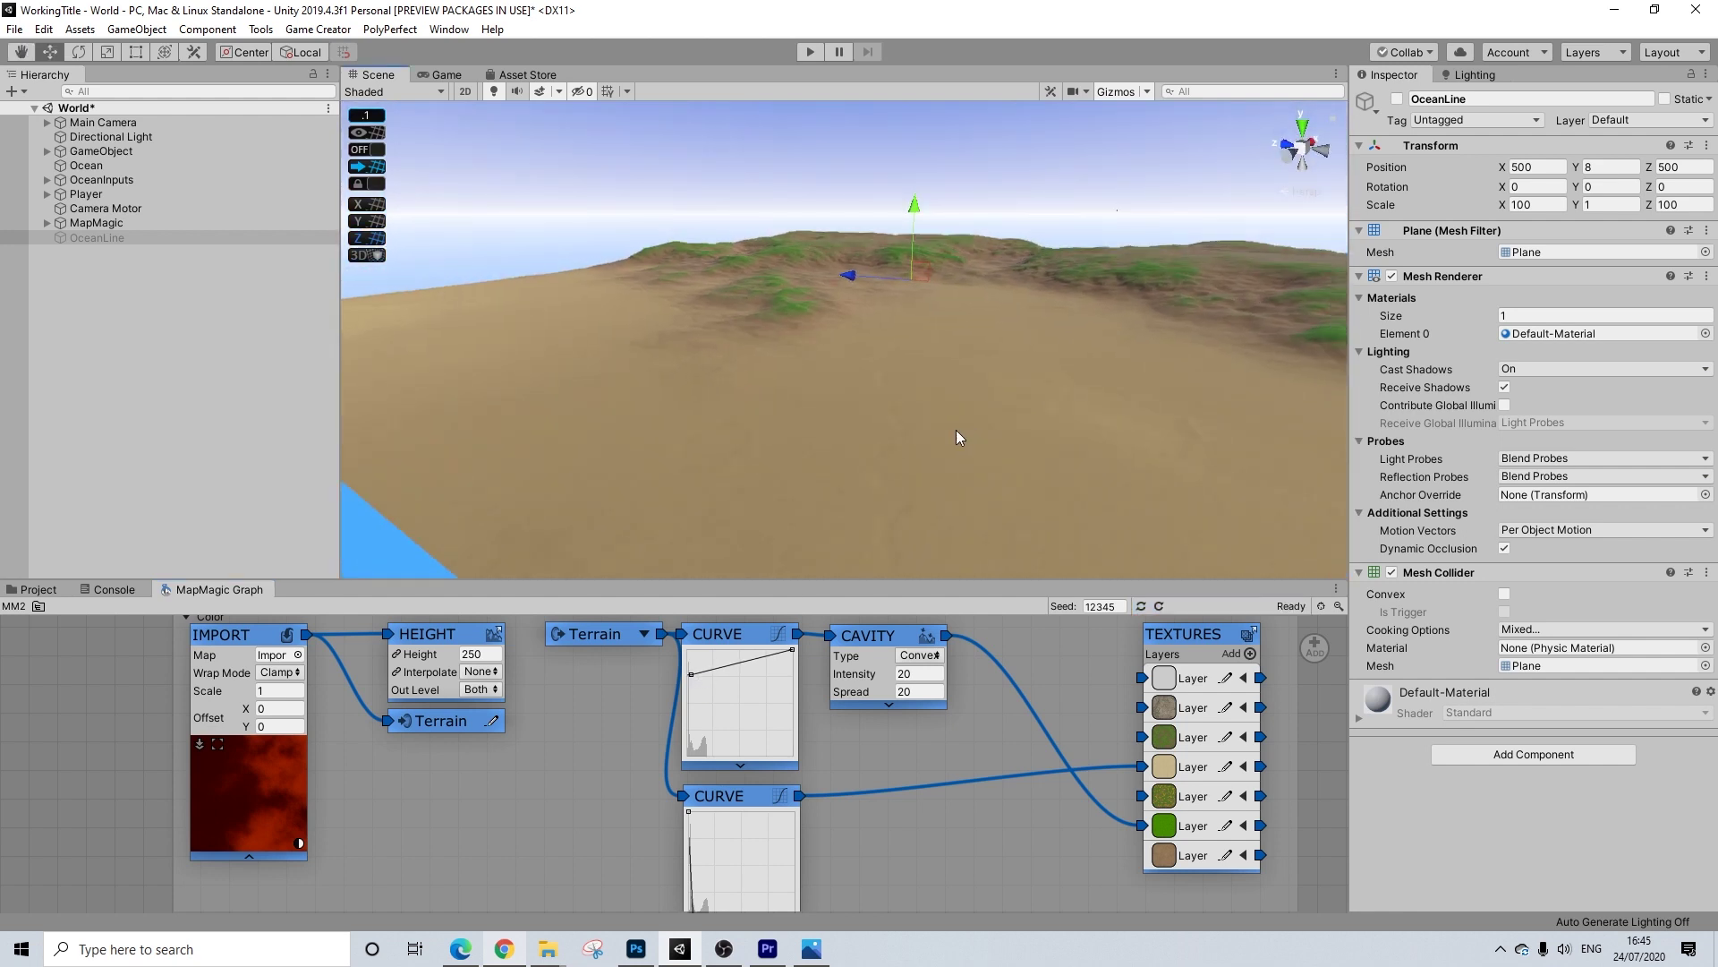
Set the Height node's height to 350 and inspect the terrain's relief
middle_drag(972, 430, 738, 426)
alt+drag(738, 426, 779, 315)
scroll(748, 363, up, 5)
middle_drag(779, 315, 761, 427)
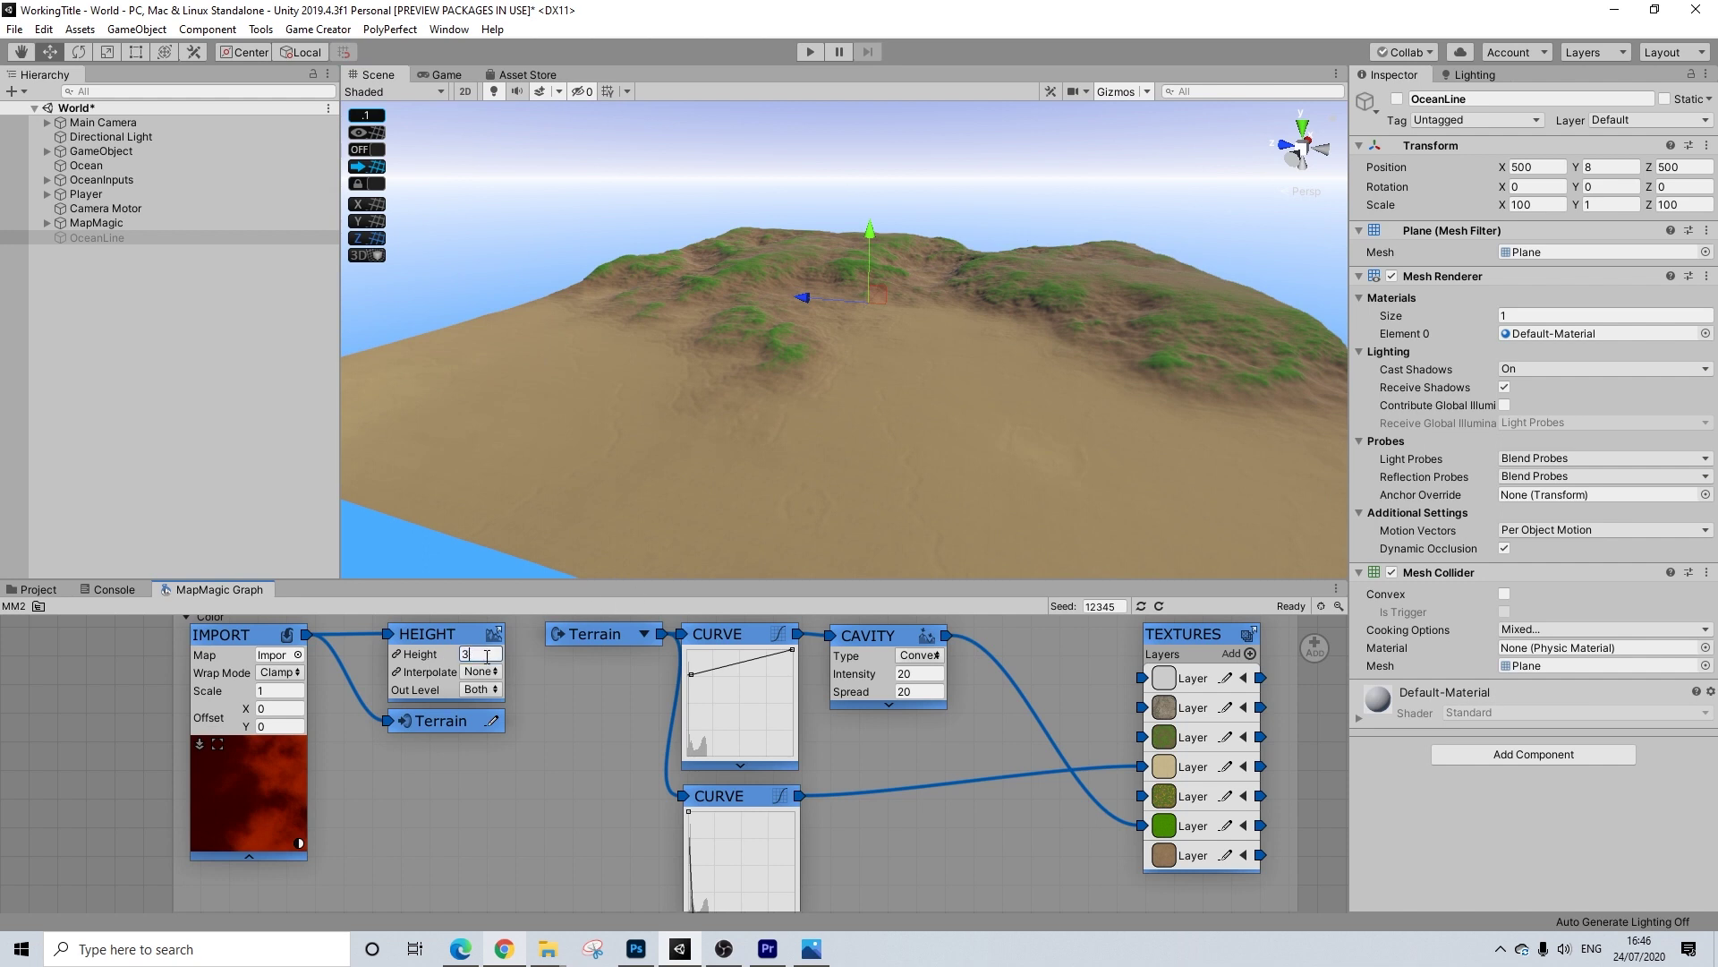
middle_drag(931, 456, 834, 446)
scroll(717, 401, up, 2)
right_drag(719, 402, 969, 459)
scroll(757, 764, down, 3)
middle_drag(808, 845, 822, 796)
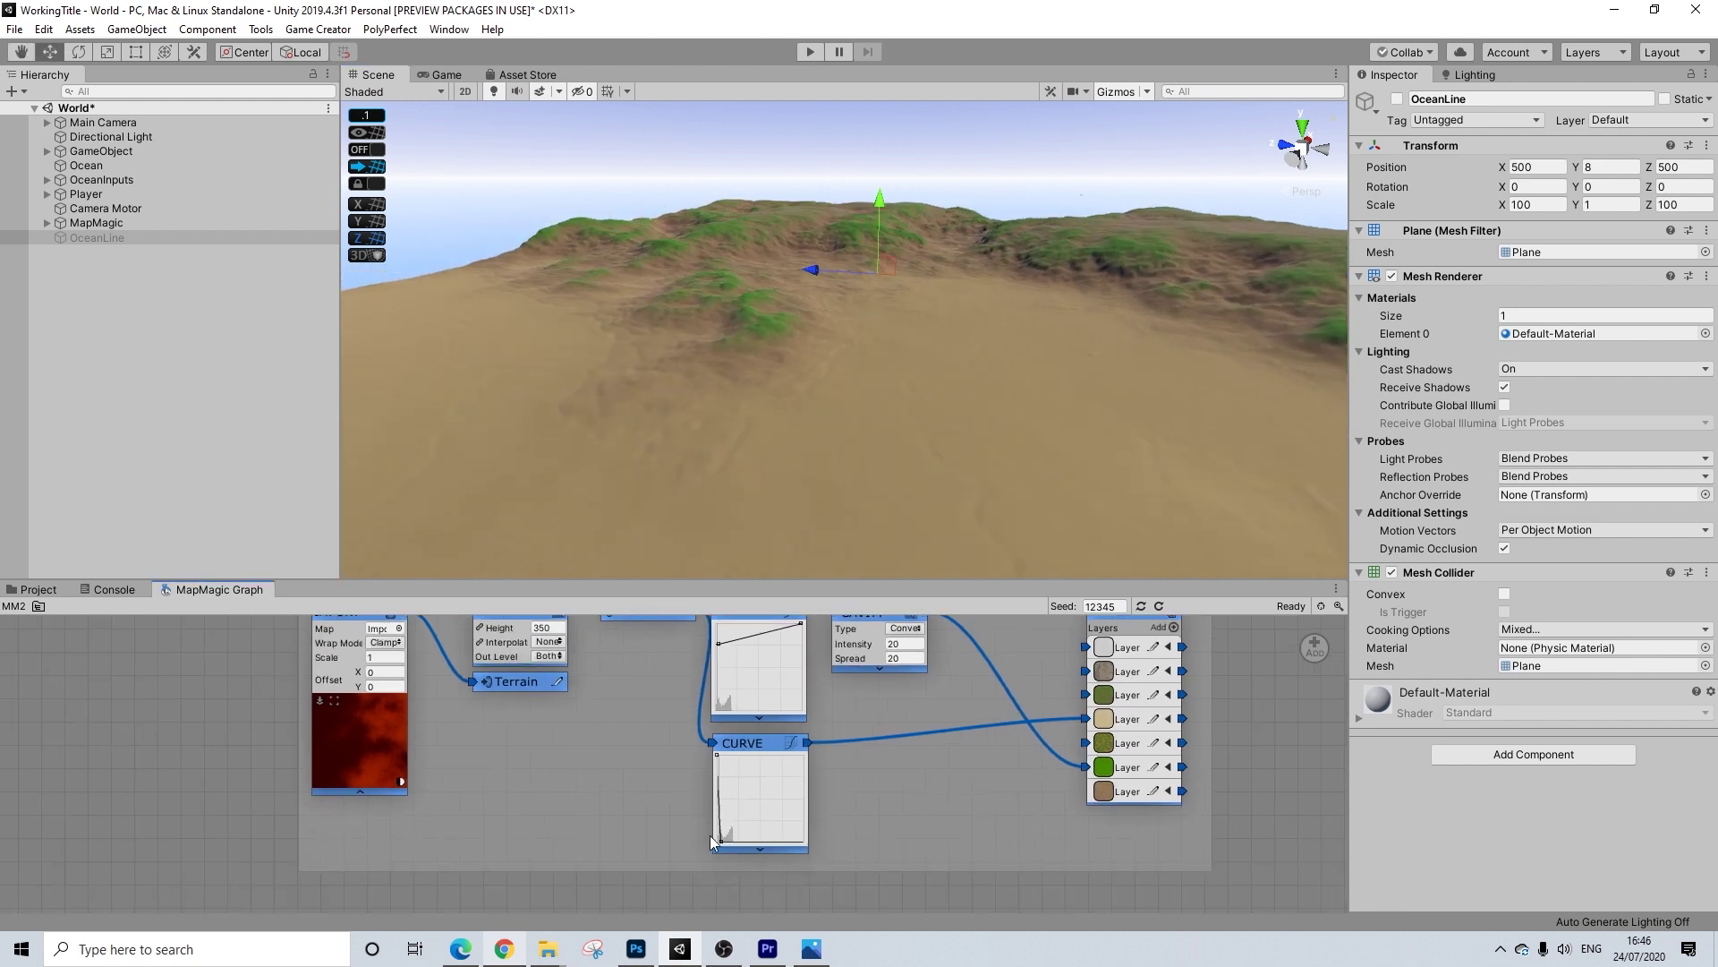
Shift the second curve's low point slightly away from the start and check how far the sand reaches up the slopes
scroll(711, 838, up, 3)
drag(727, 841, 726, 841)
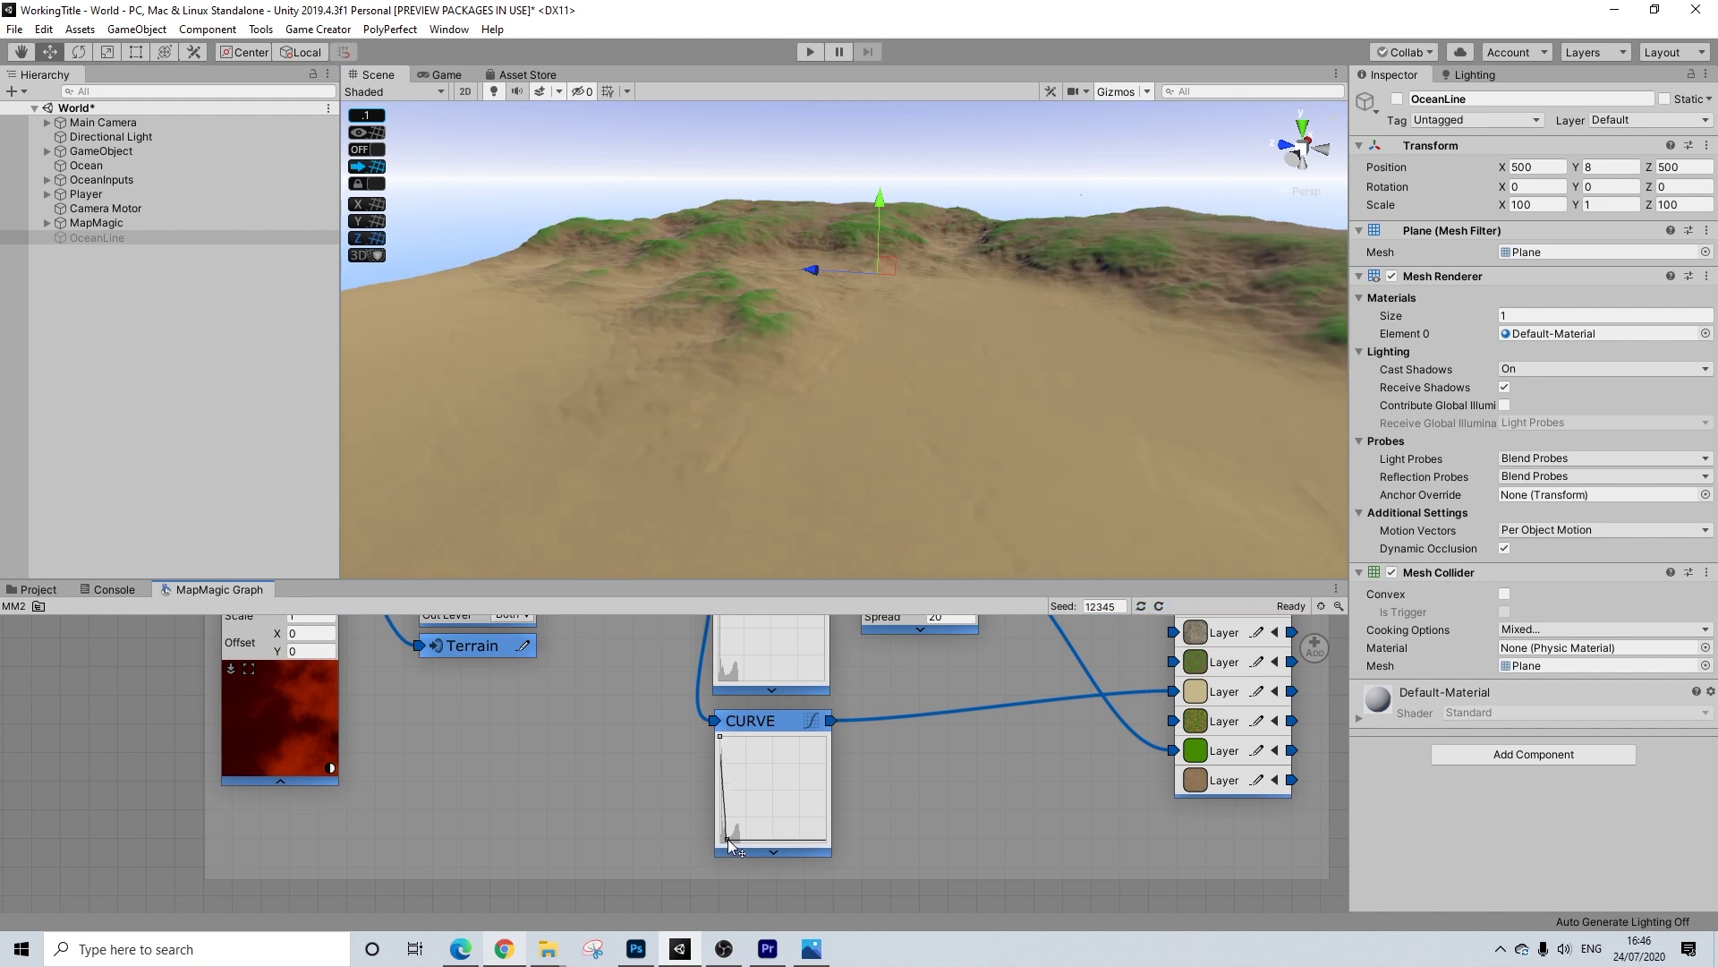
scroll(727, 348, up, 10)
middle_drag(728, 348, 918, 385)
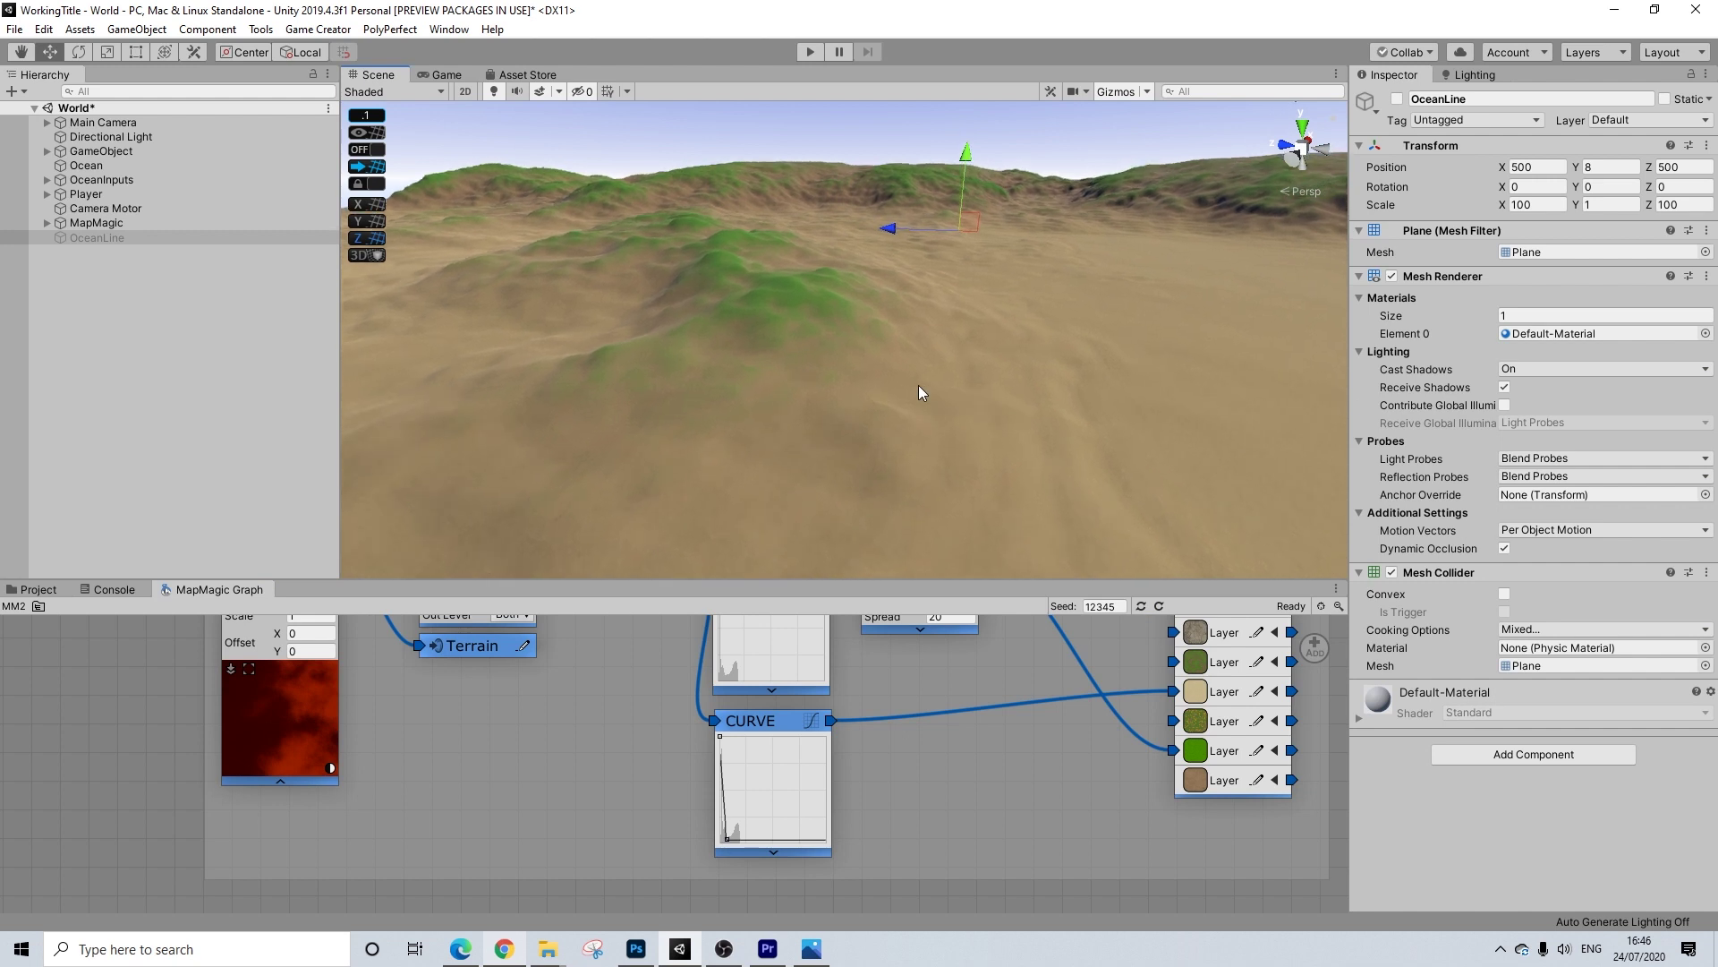
scroll(936, 385, down, 8)
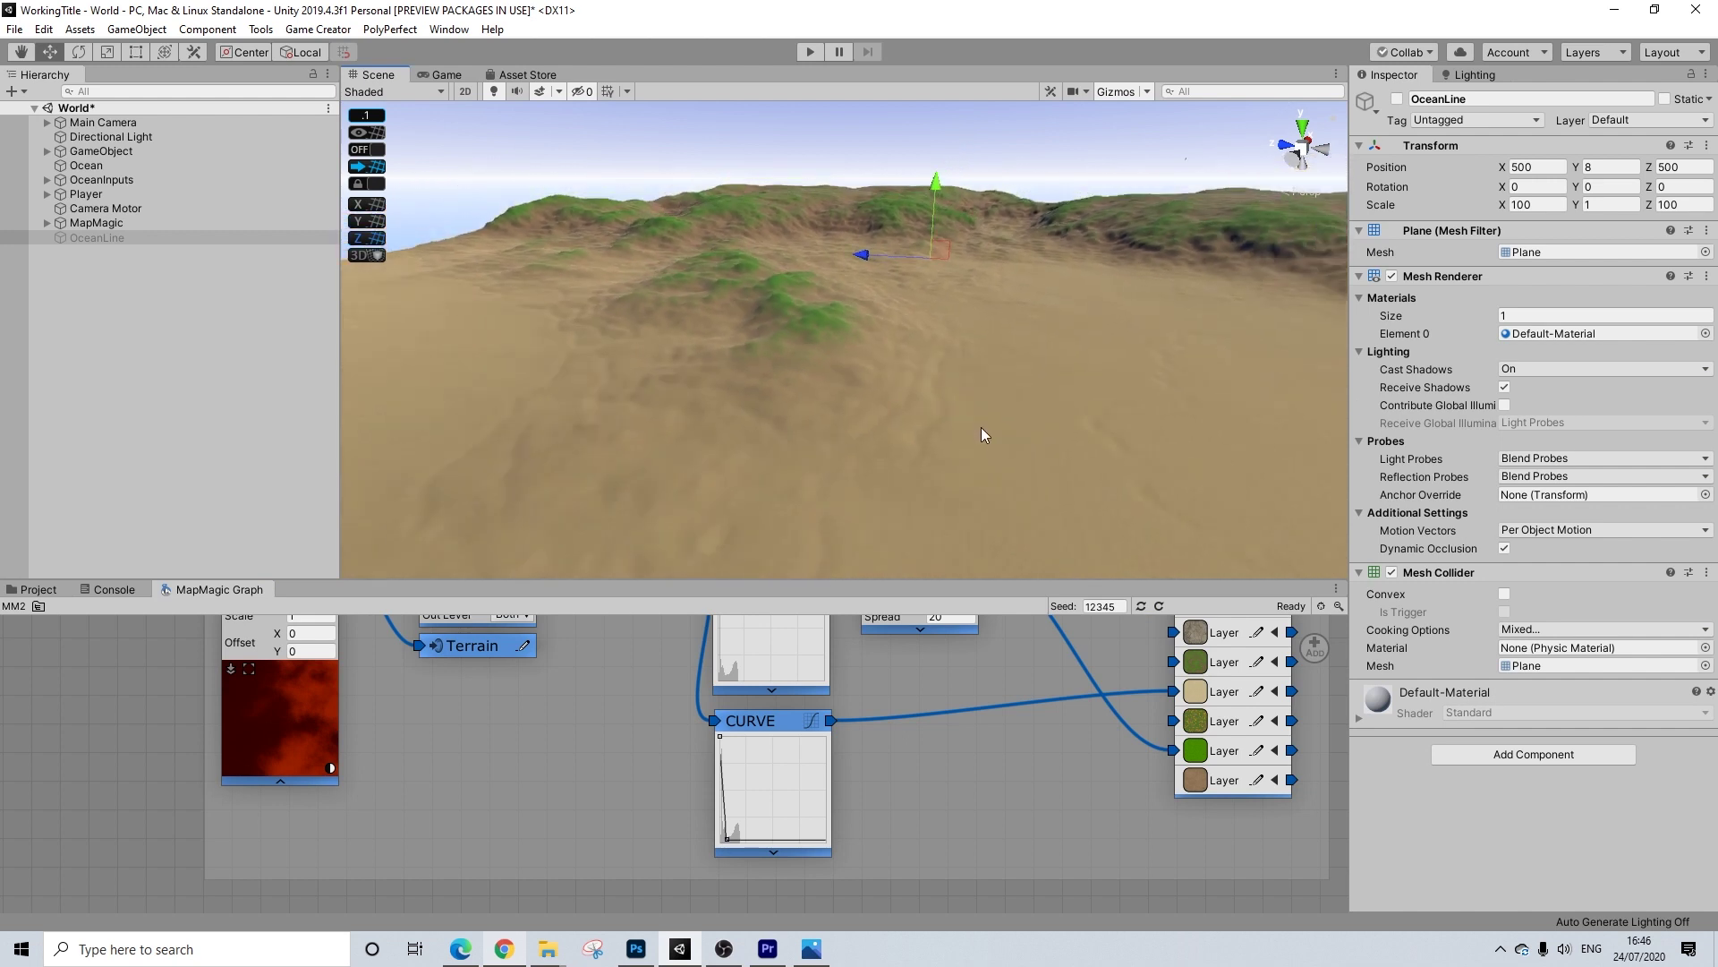
scroll(998, 430, down, 5)
middle_drag(916, 443, 923, 458)
Enable the OceanLine plane and raise it to a Y position of 10
click(93, 237)
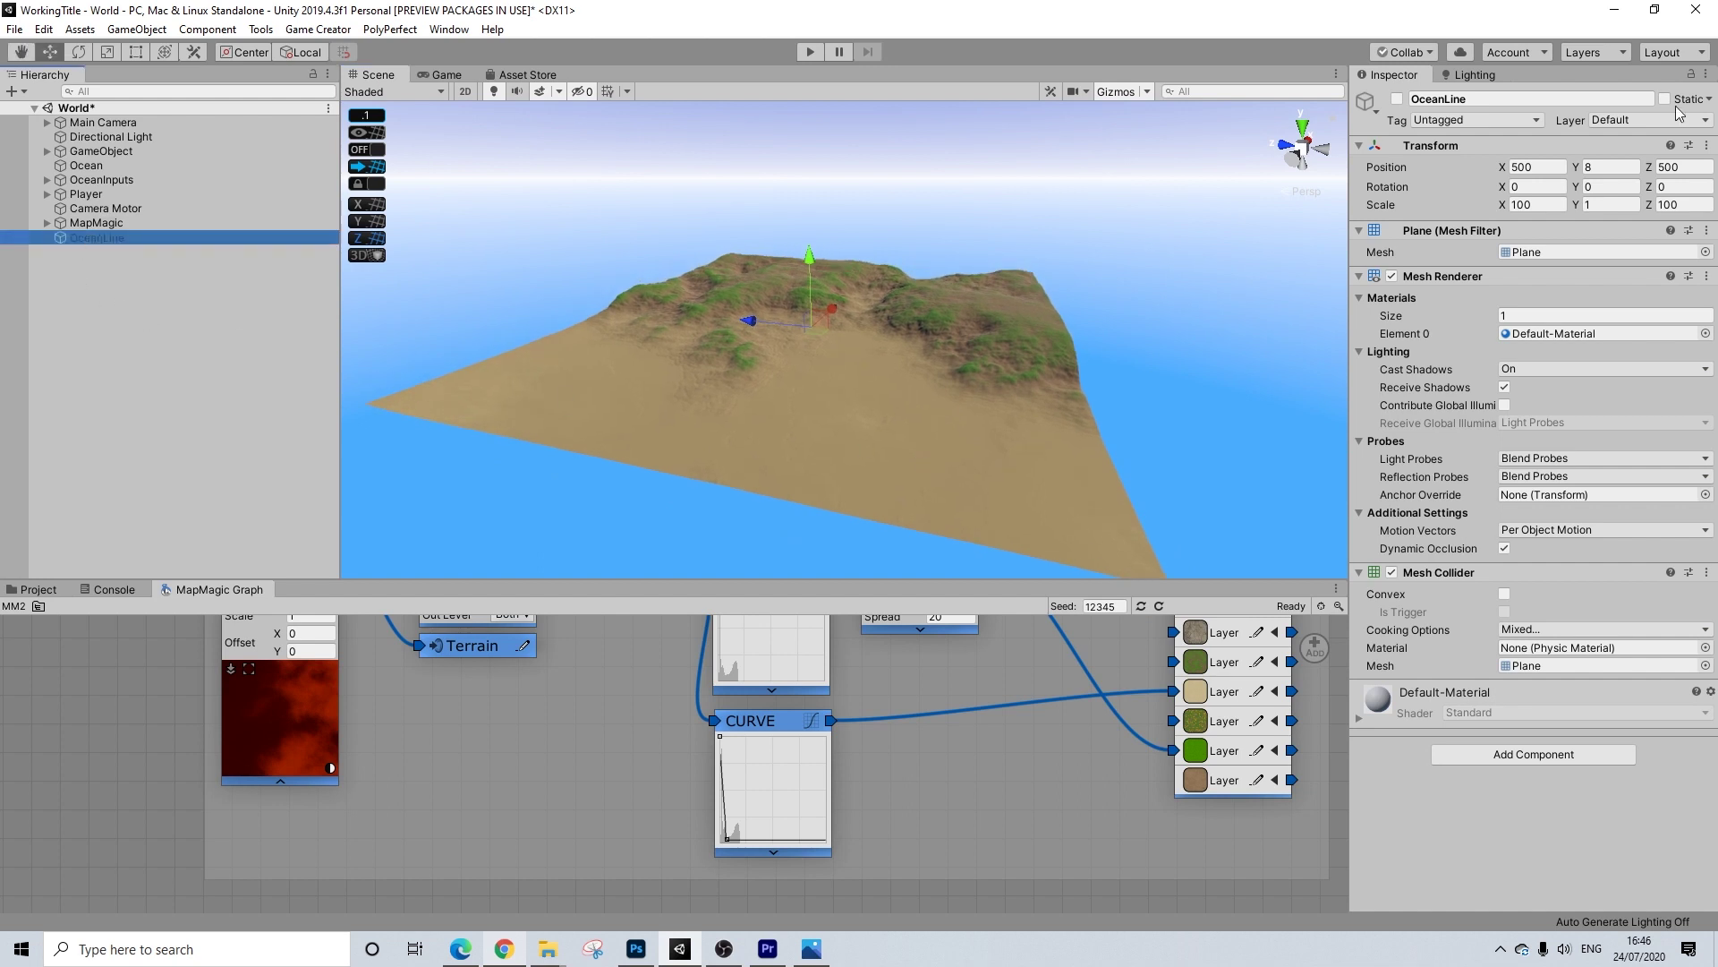
click(1396, 98)
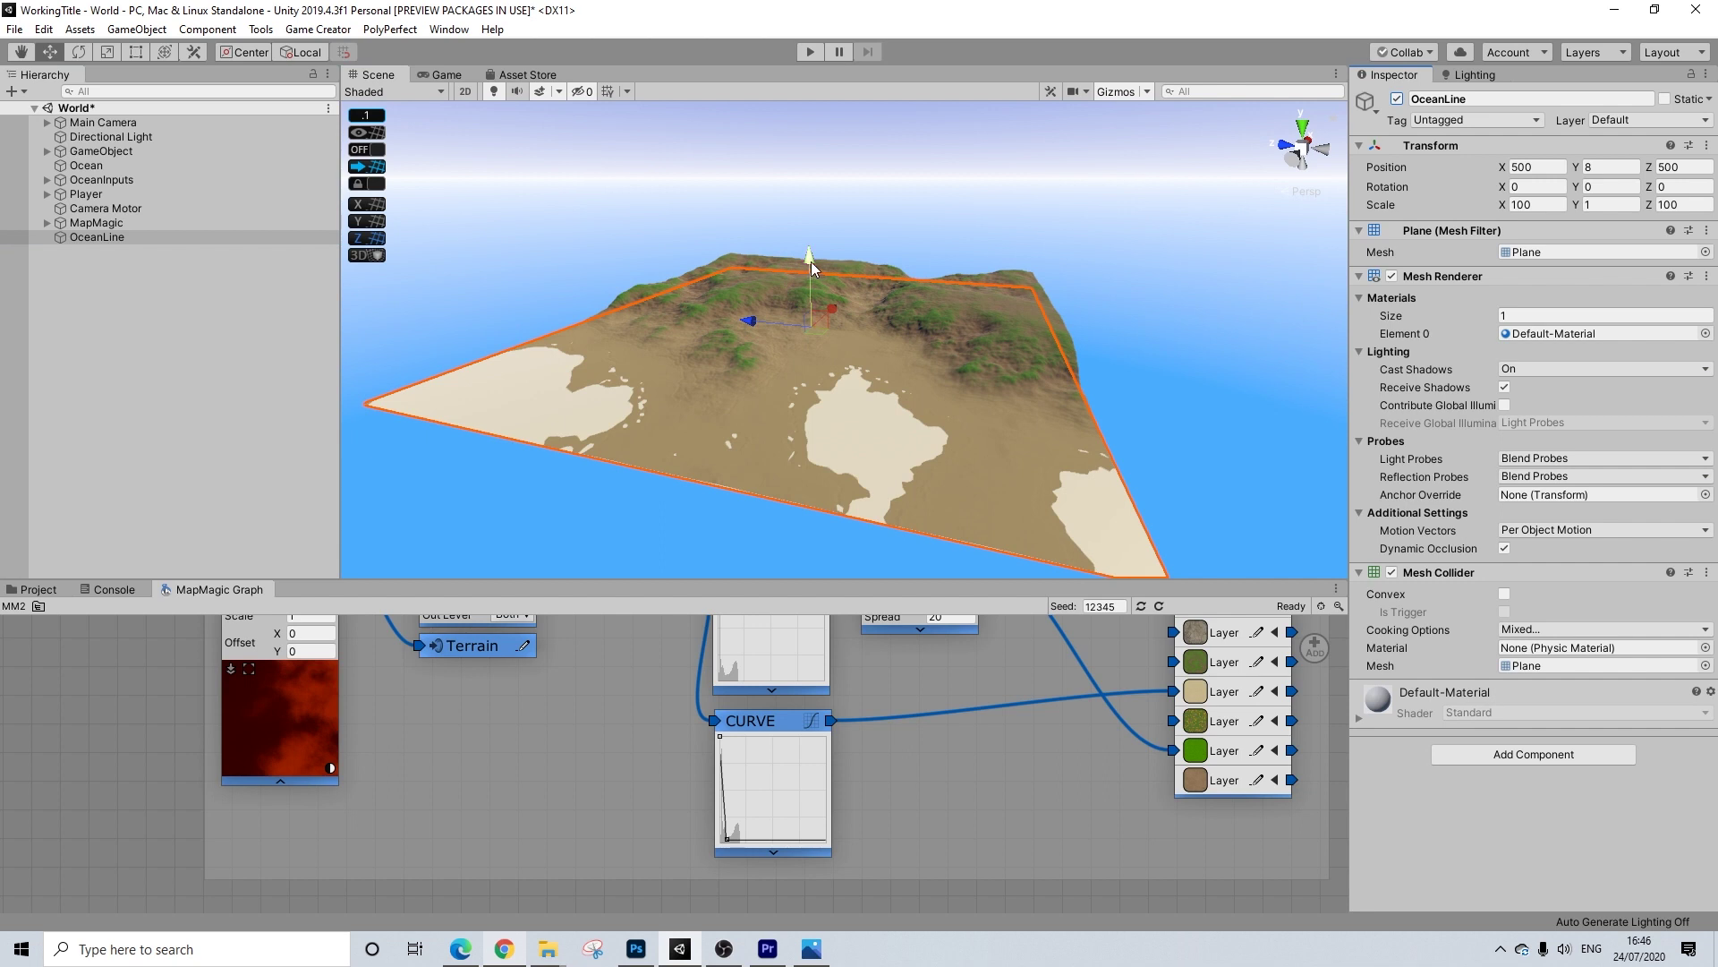
drag(811, 261, 811, 260)
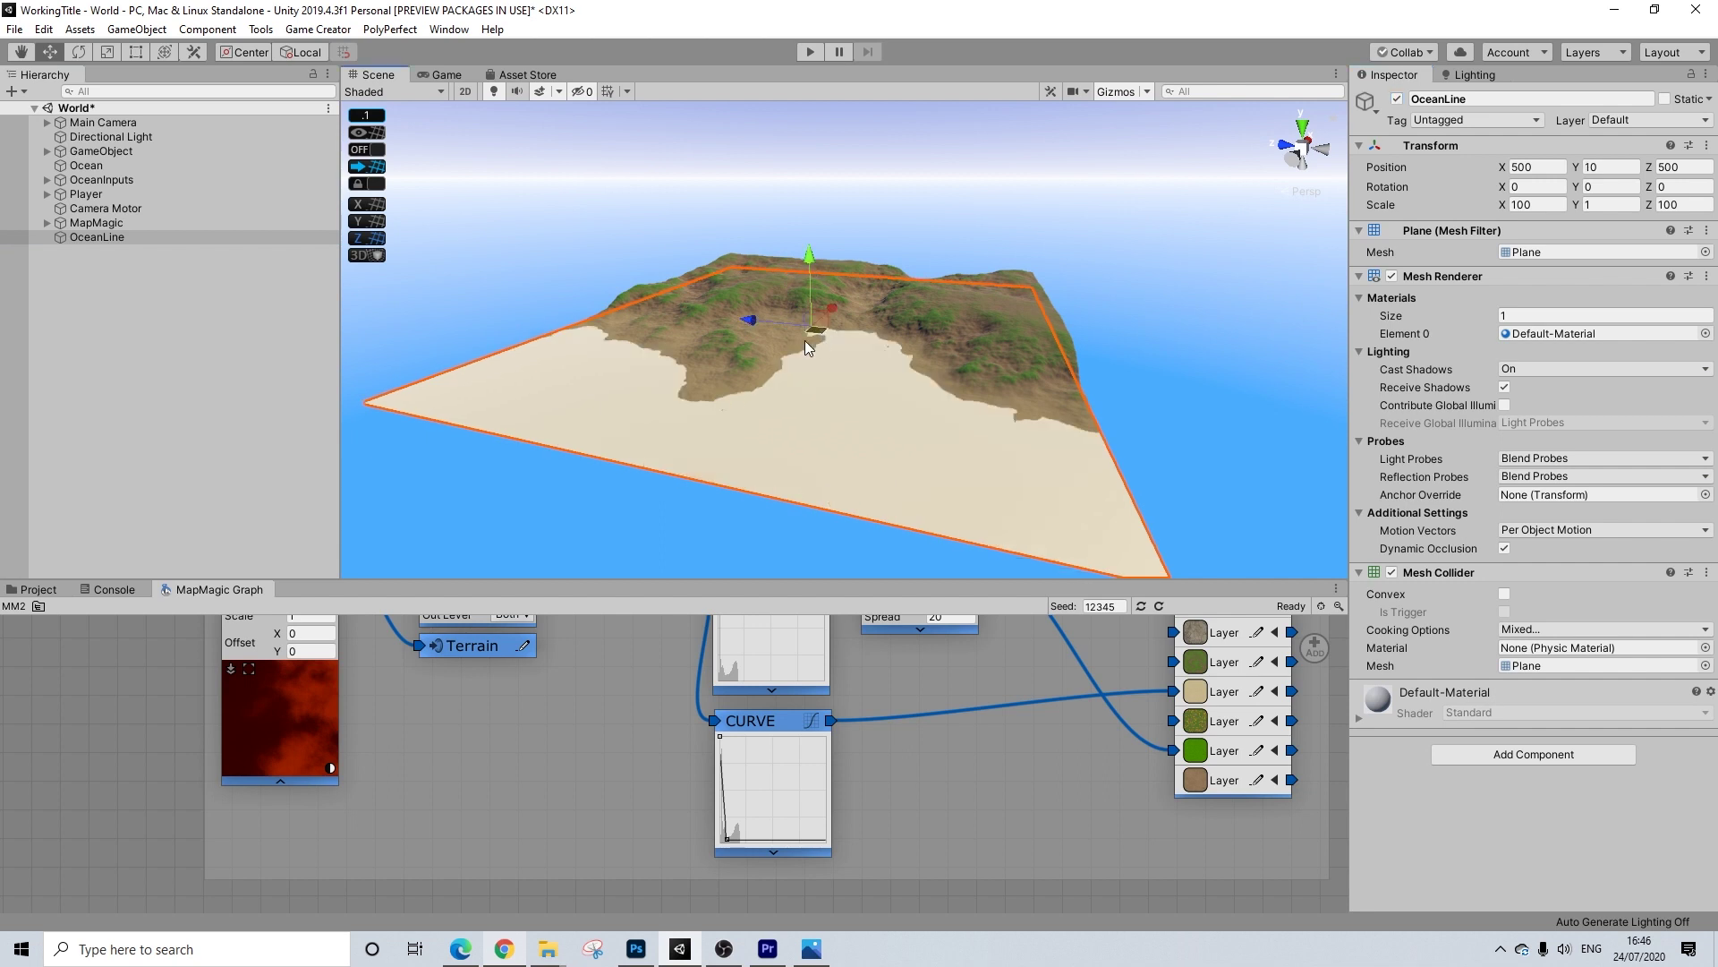
Check the plane's shoreline against the sand, try a Y position of 11 for OceanLine, and settle on 10.5
scroll(958, 415, up, 2)
scroll(958, 415, up, 6)
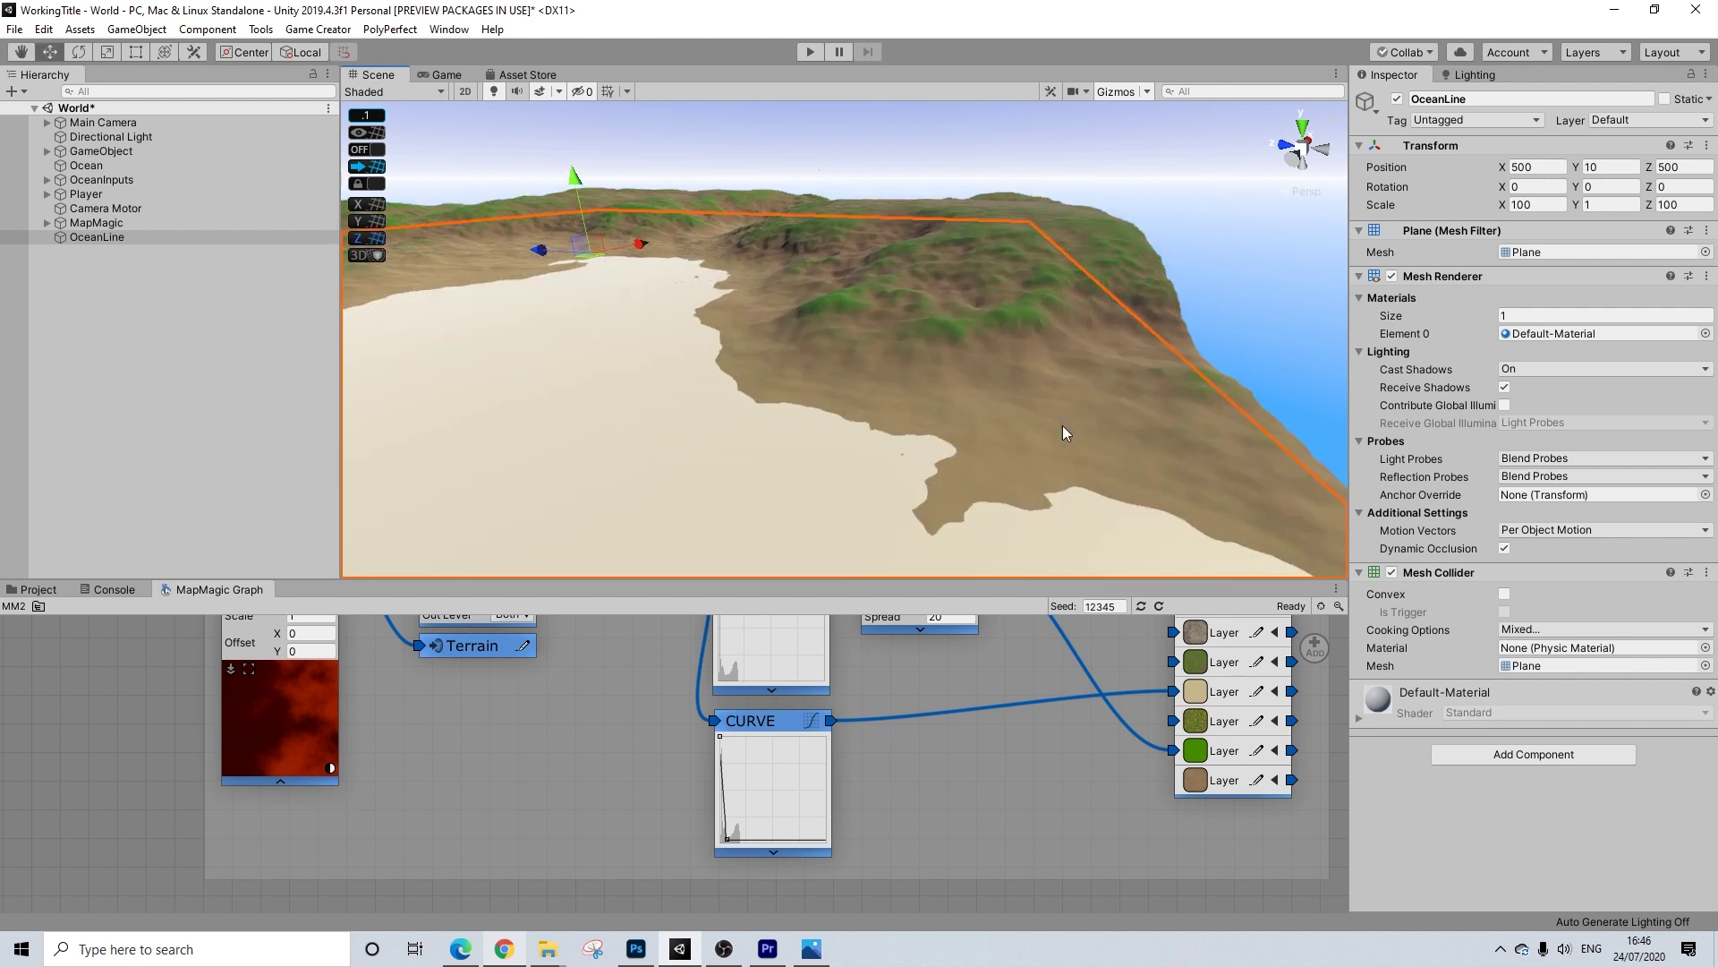
middle_drag(693, 344, 841, 384)
scroll(695, 422, down, 3)
middle_drag(926, 443, 1050, 469)
alt+drag(1050, 469, 867, 369)
alt+drag(974, 349, 1047, 409)
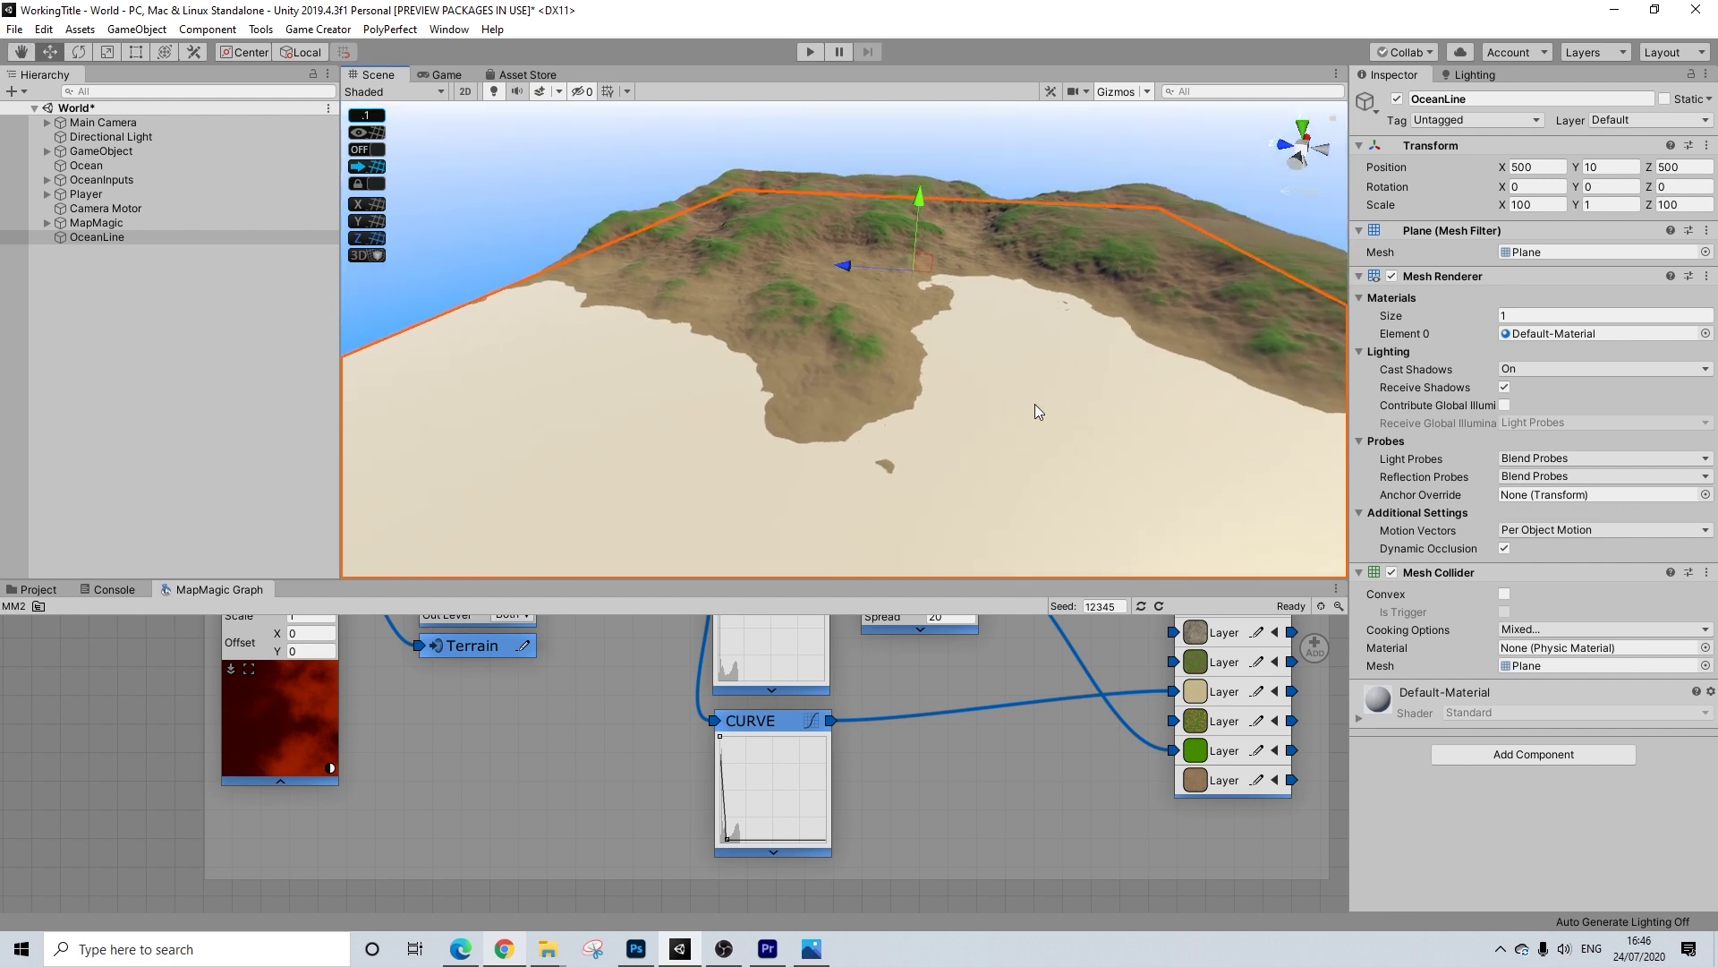
mouse_move(940, 459)
alt+mouse_down()
mouse_move(1129, 455)
mouse_move(836, 419)
mouse_move(947, 445)
alt+mouse_up()
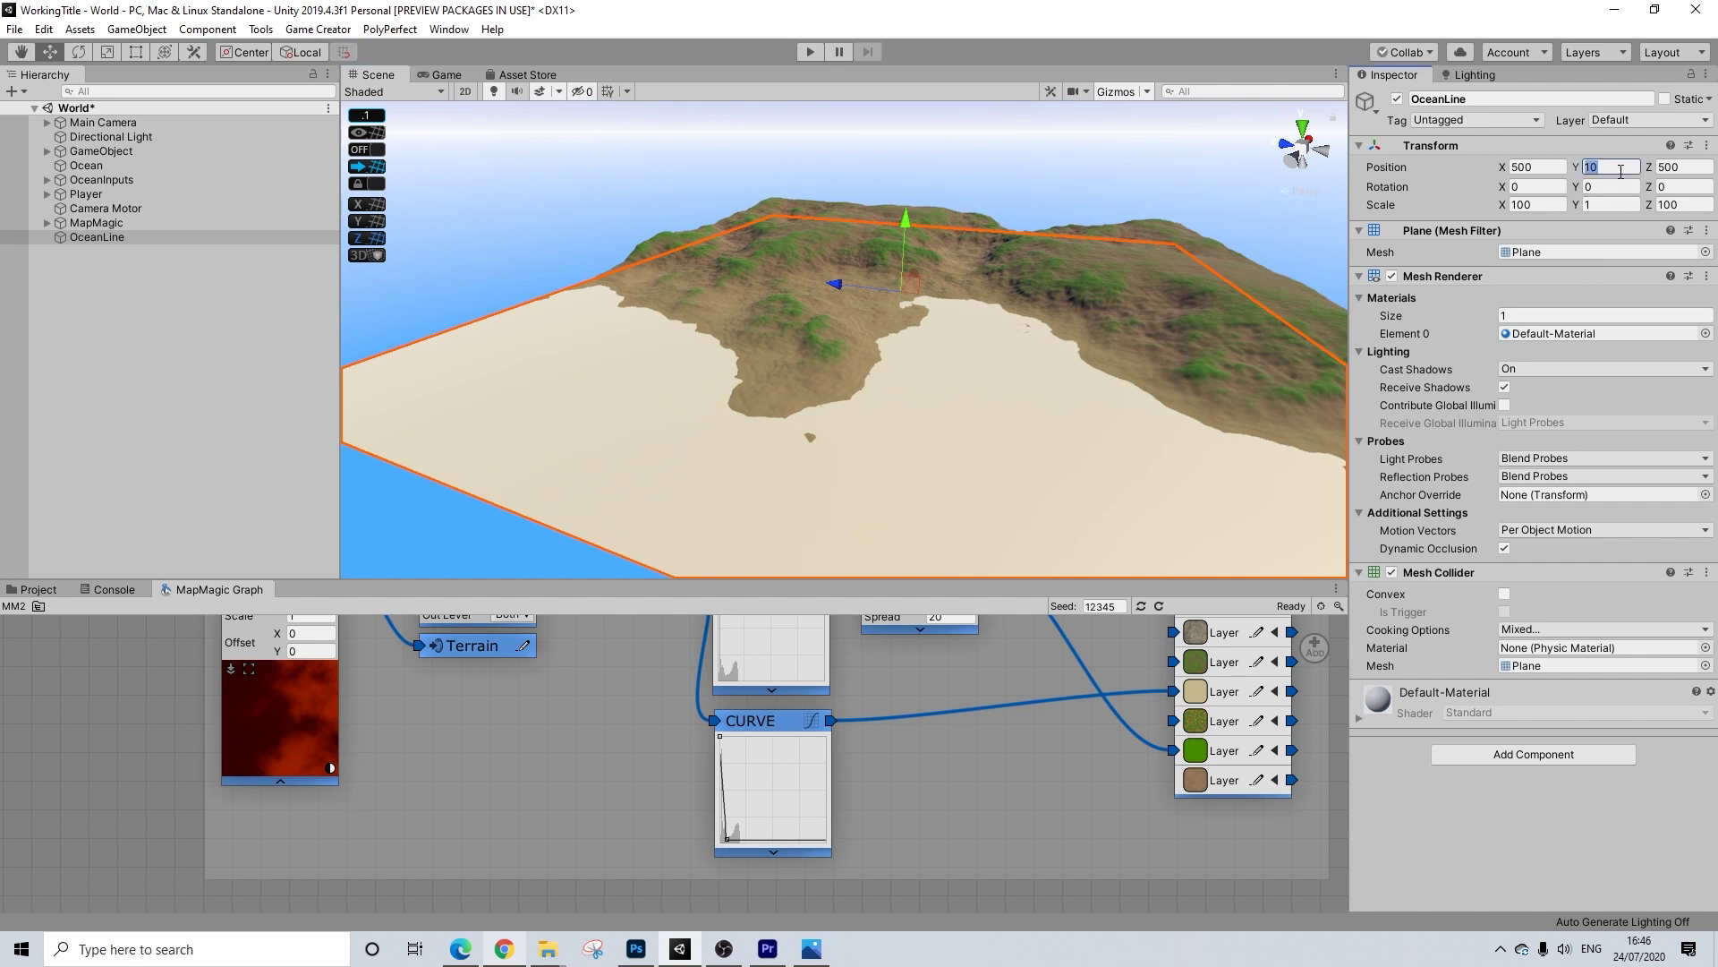
text(11)
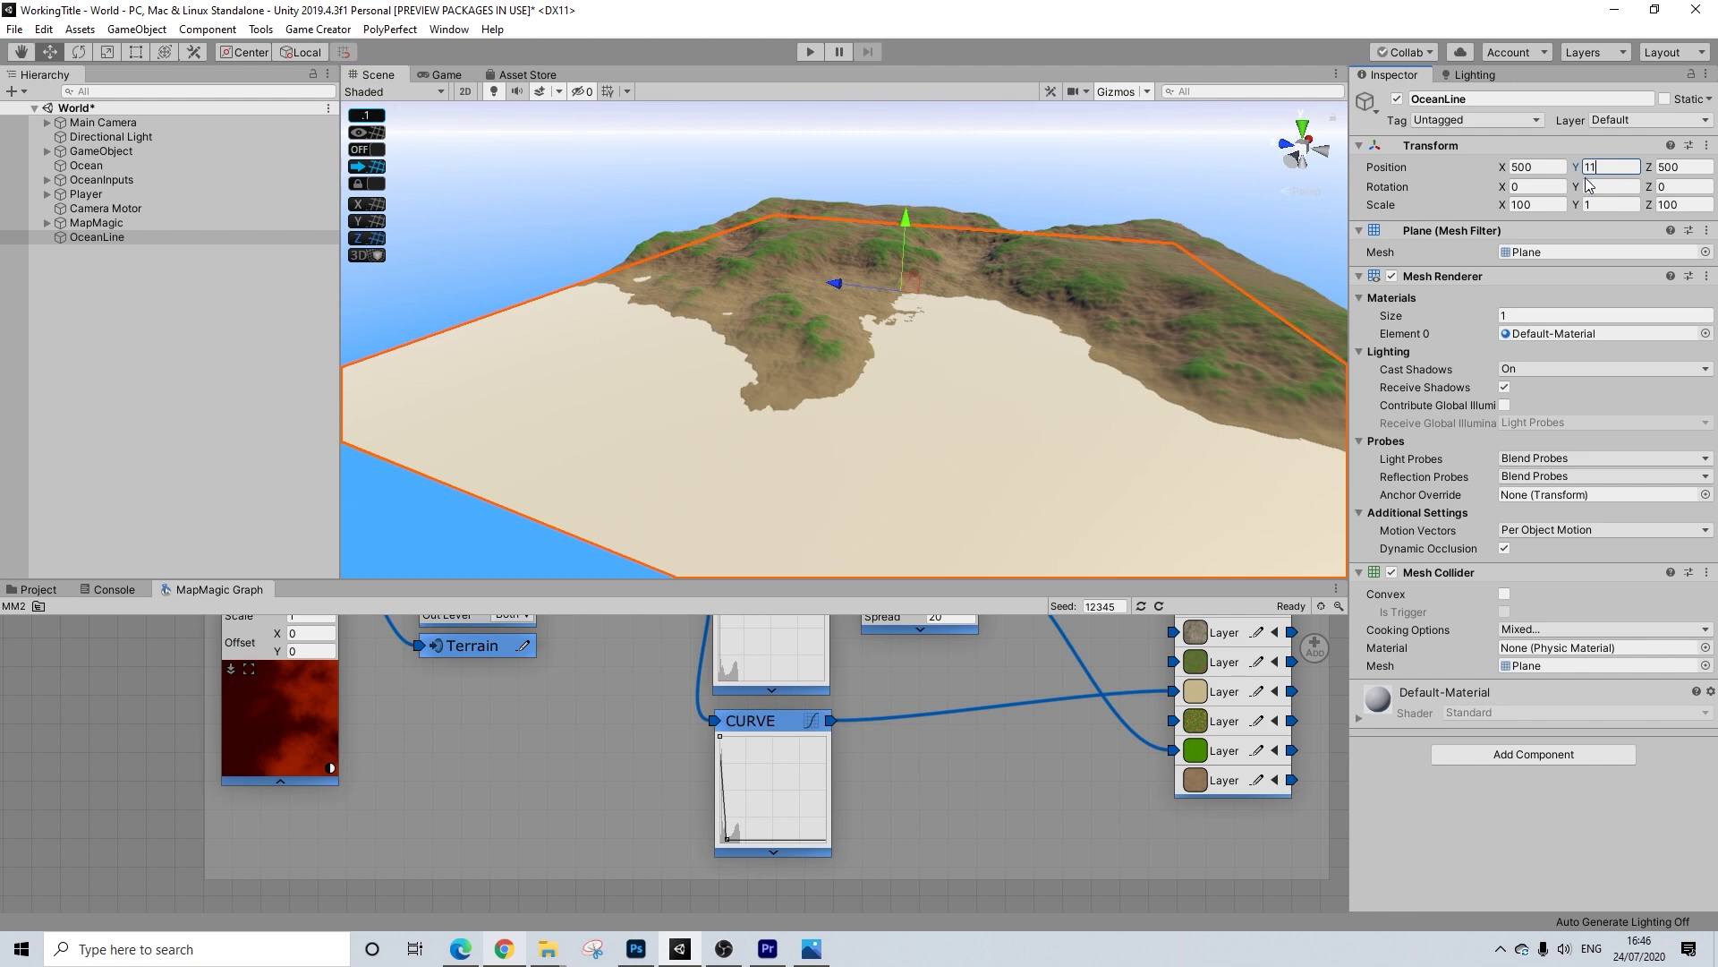
text(10.5)
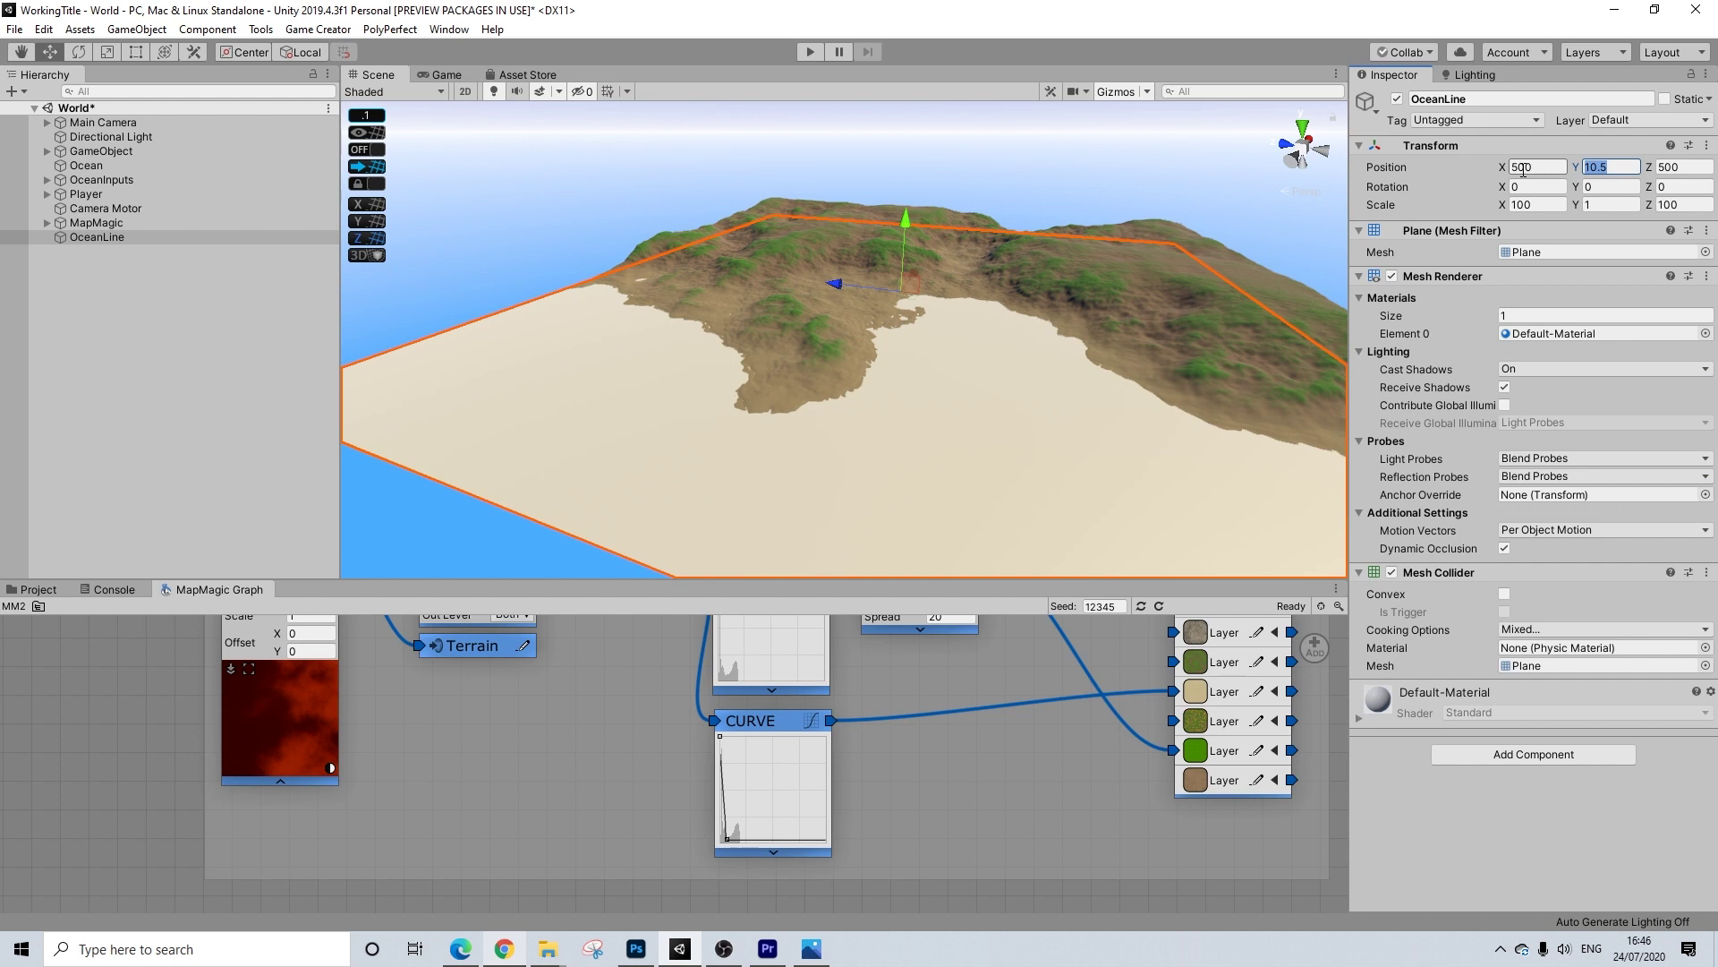
Disable the OceanLine plane and set the Ocean object's Y position to 10.5
click(97, 237)
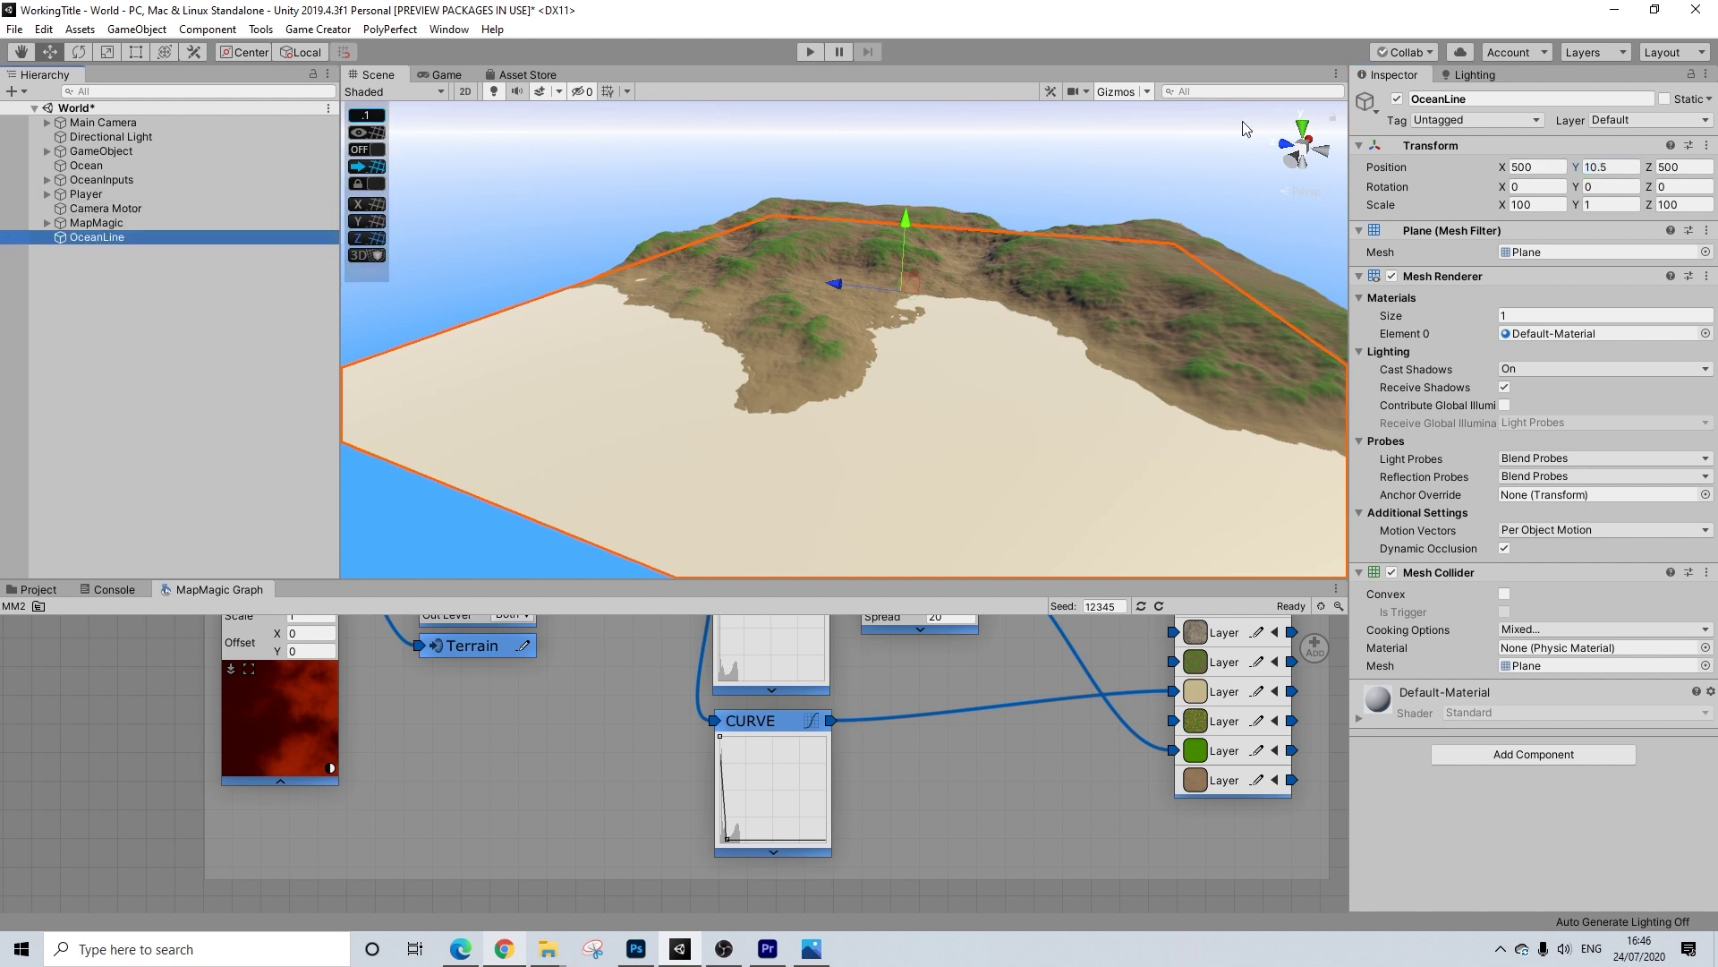
click(1398, 98)
click(86, 166)
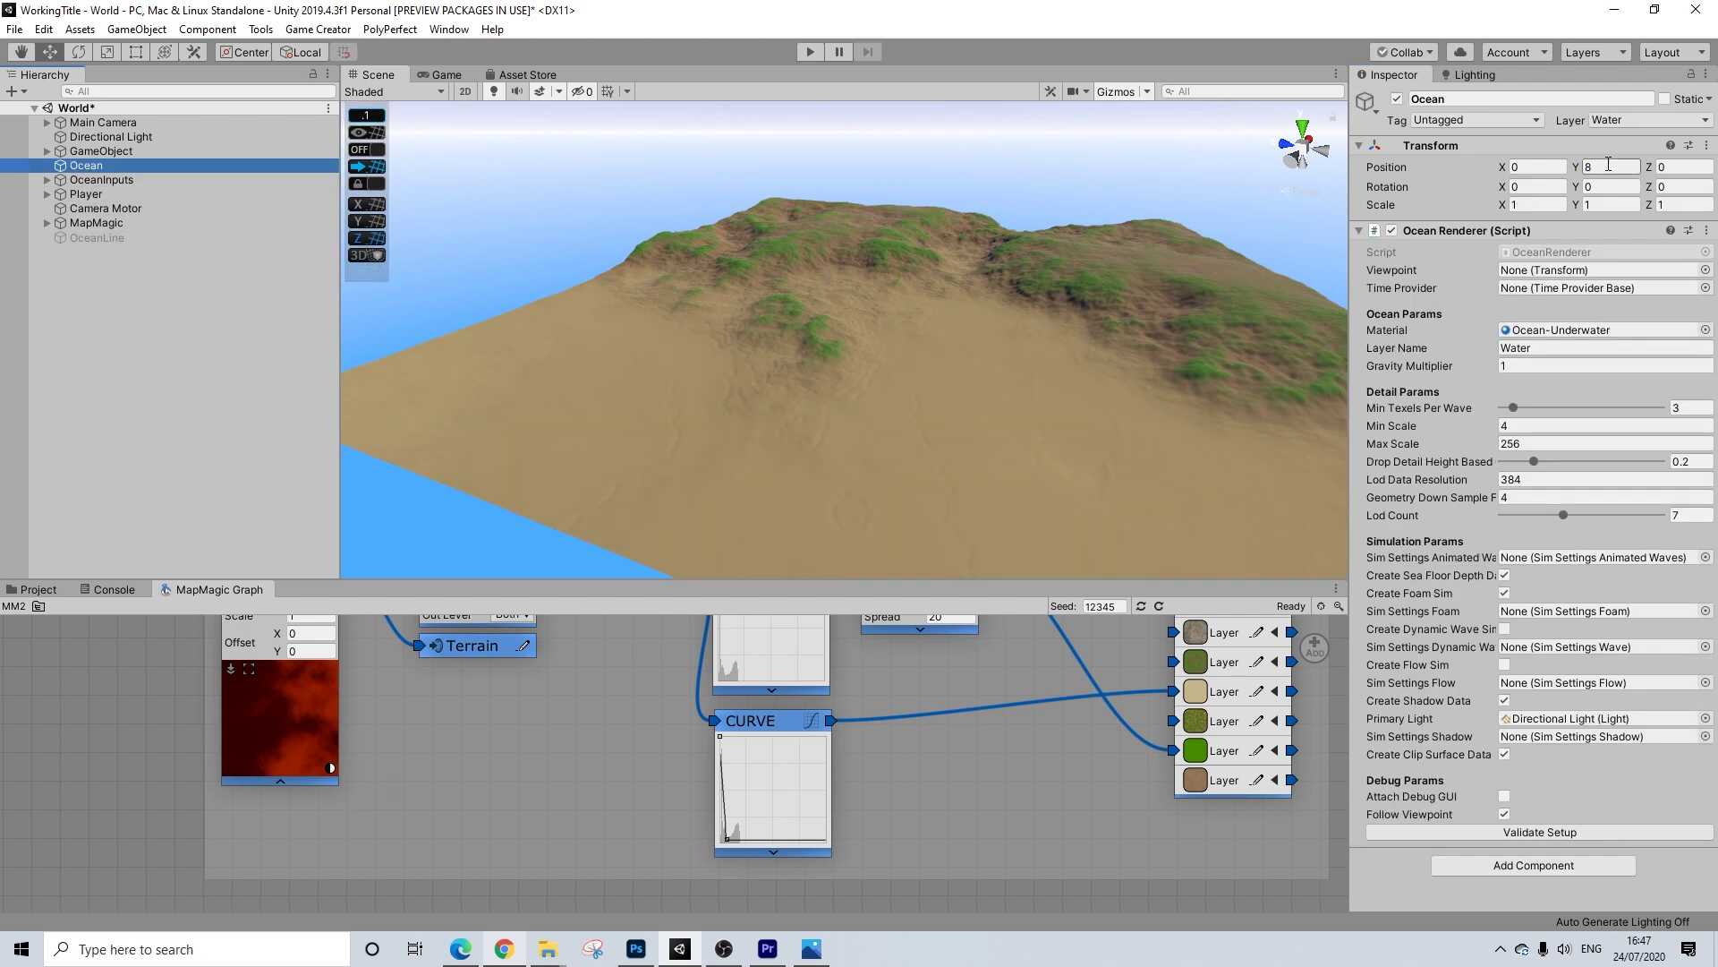
click(1608, 170)
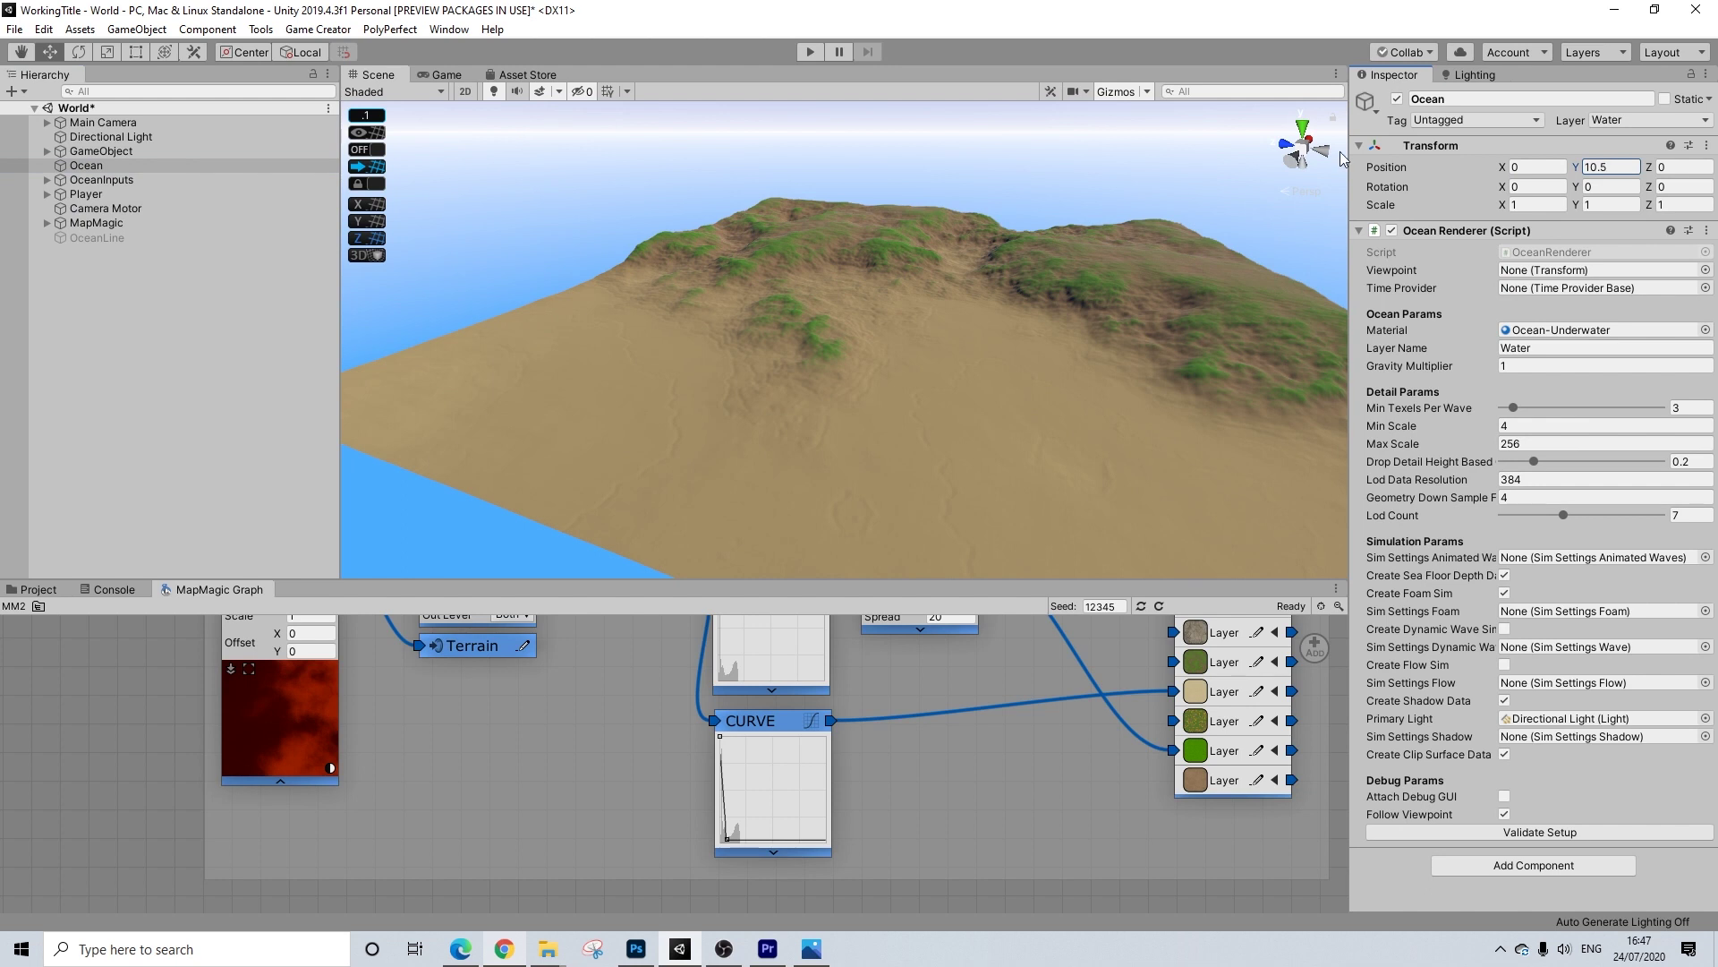
Enable IslandDepthCache under MapMagic's Tile 0,0 and set its Y position to 10.5
click(47, 223)
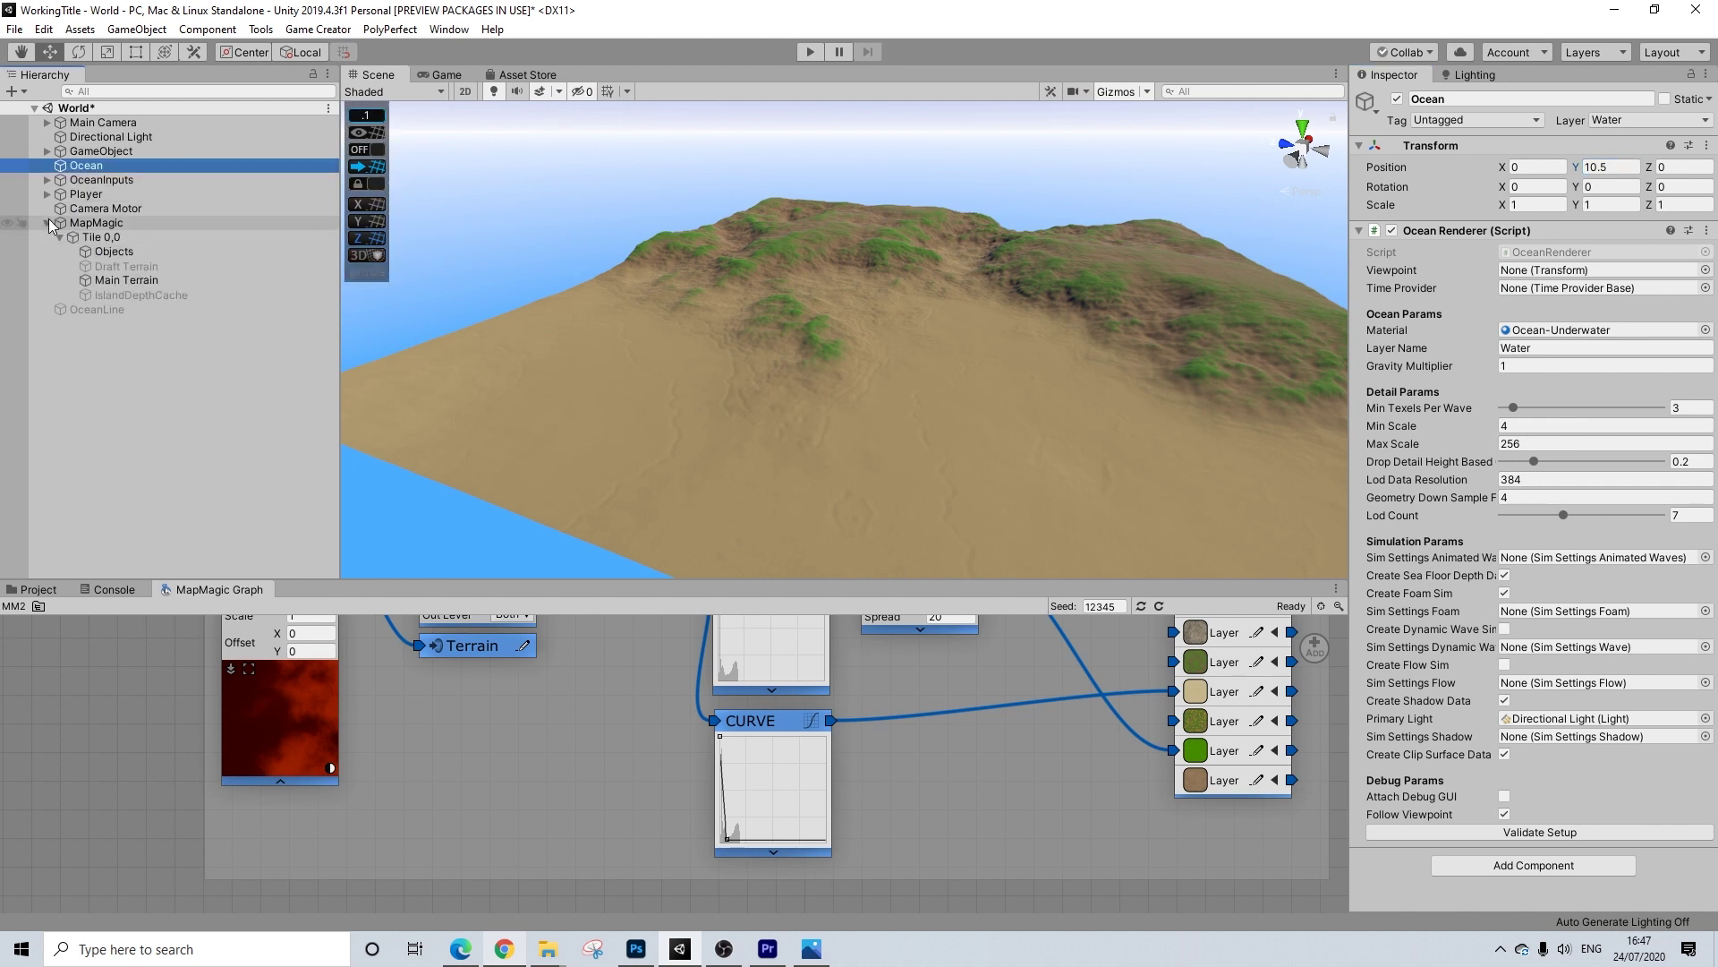
click(134, 296)
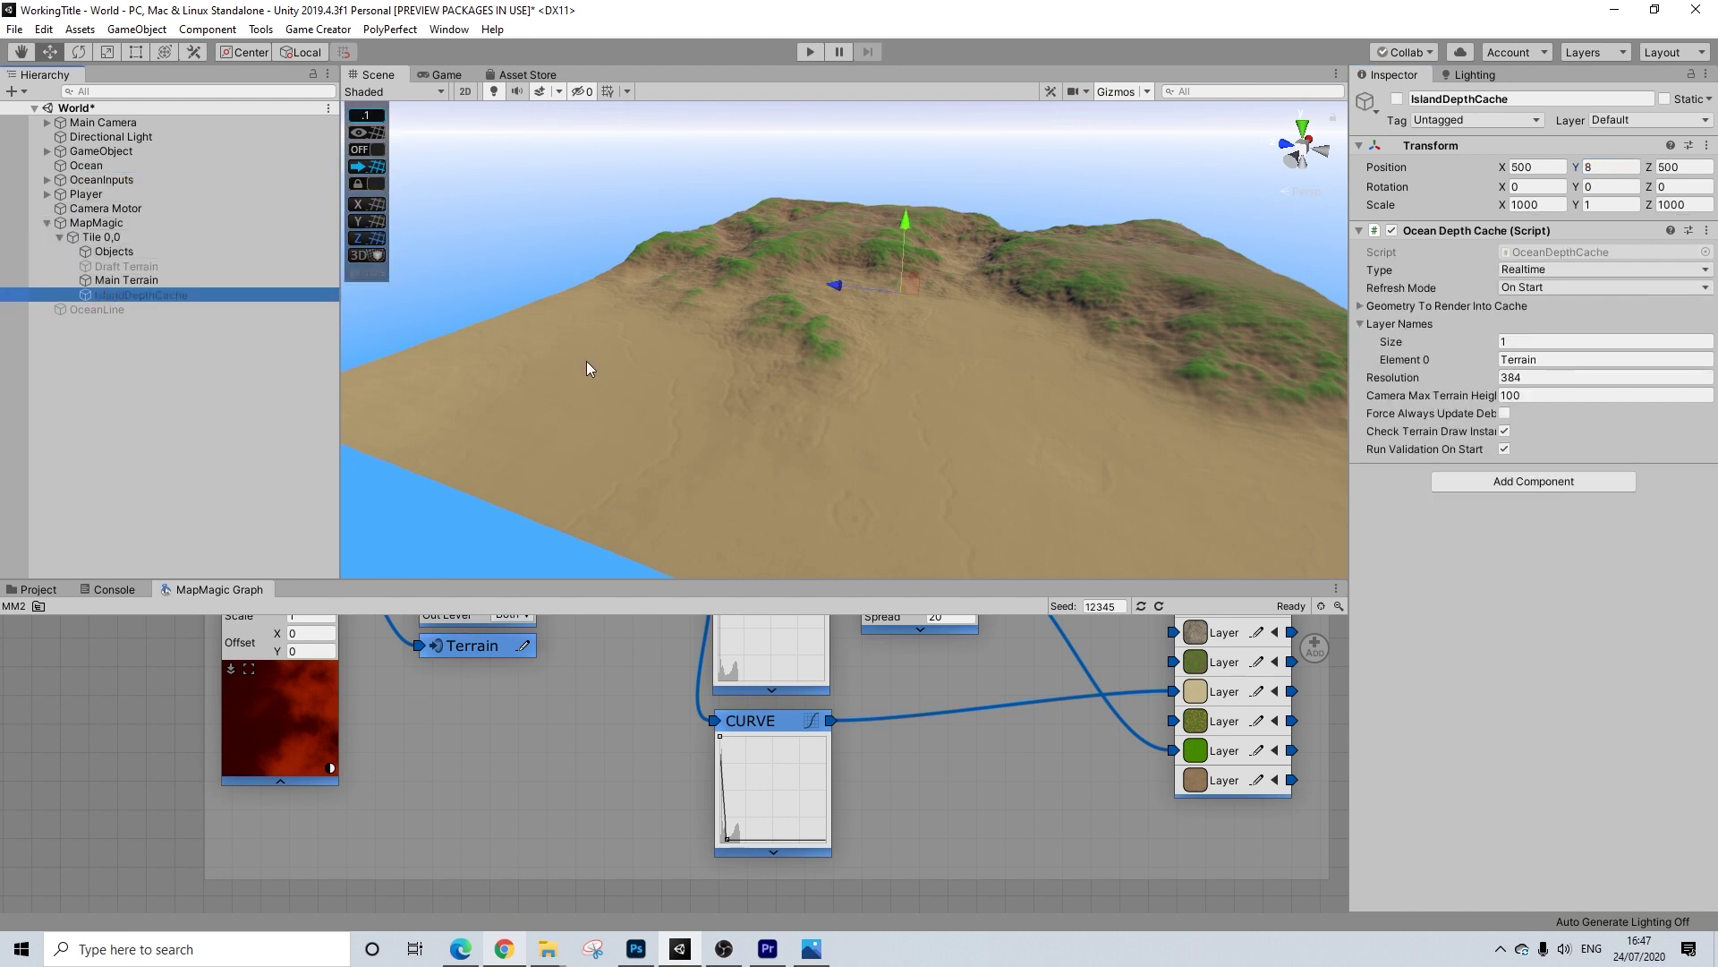
click(1397, 100)
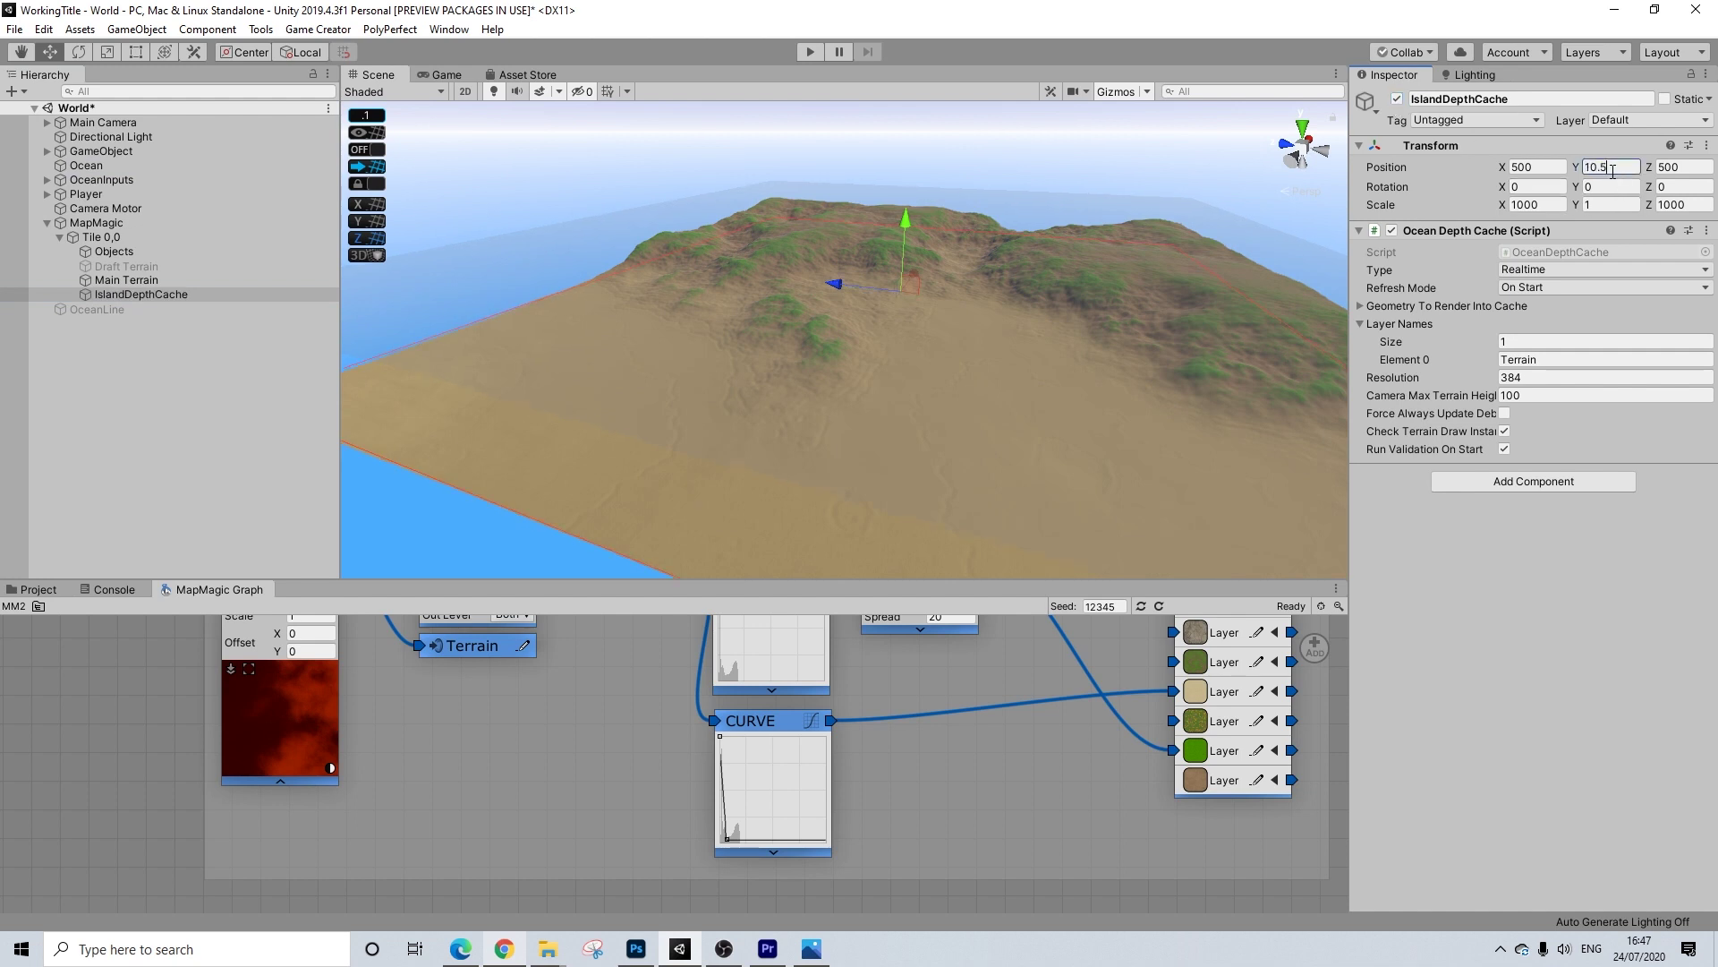
Play the scene and run and jump the character across the hills to inspect the terrain textures and ocean level
click(820, 52)
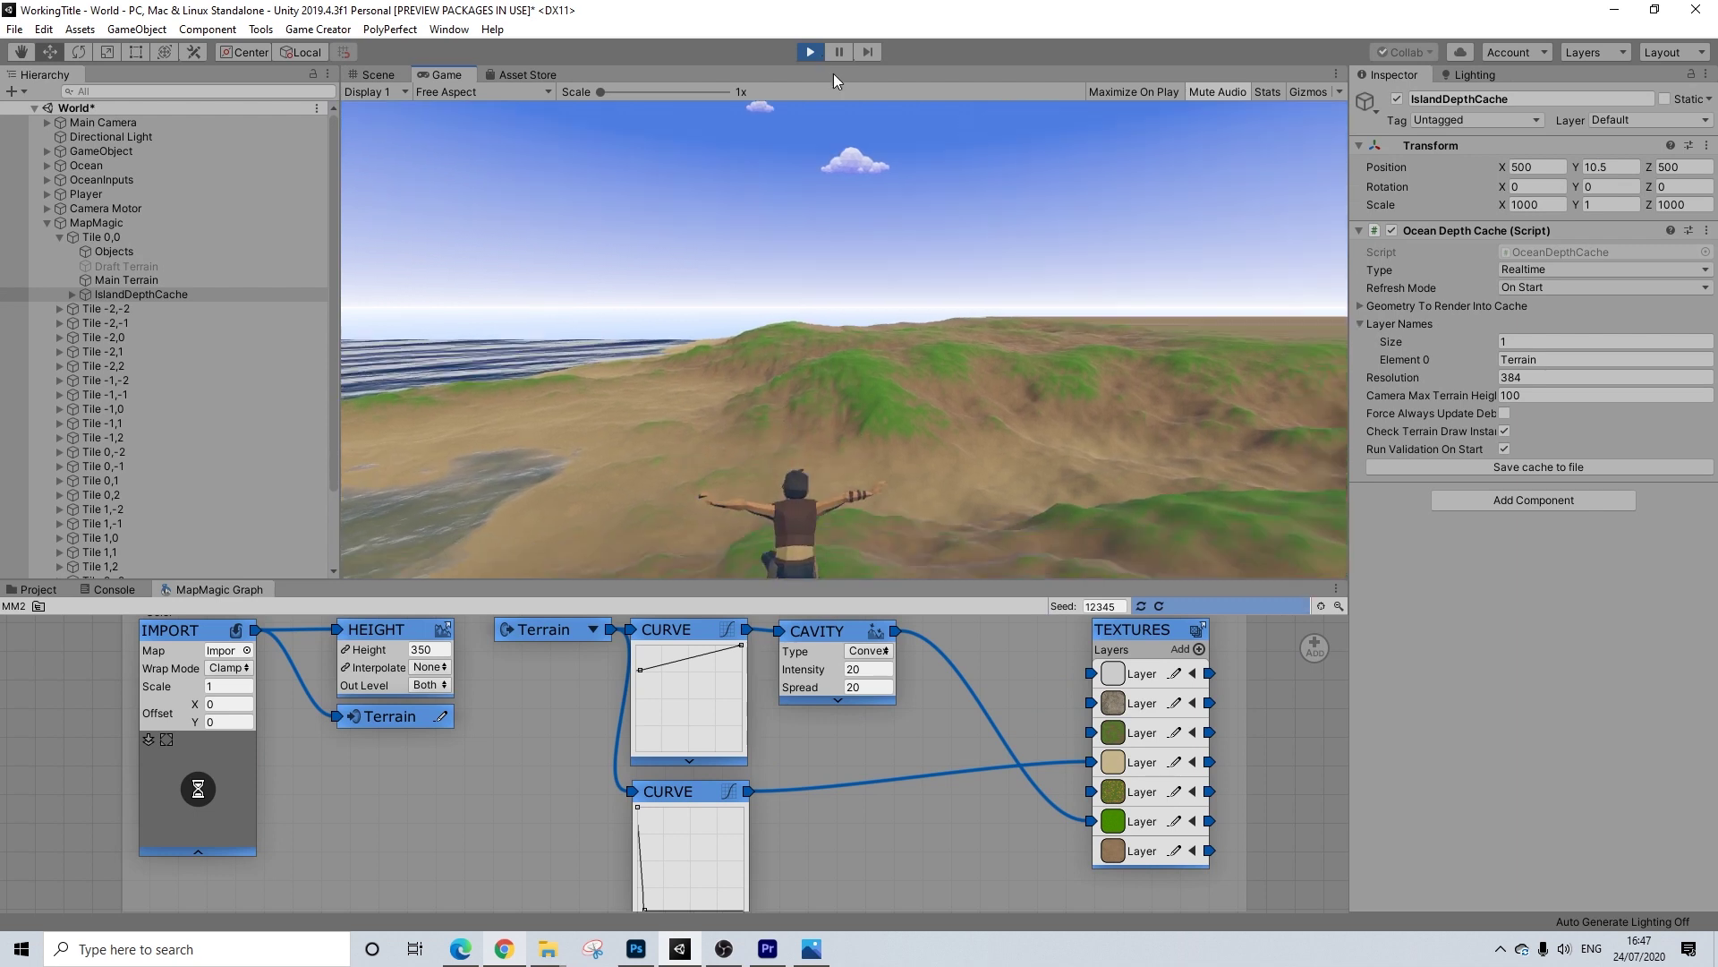
key(w)
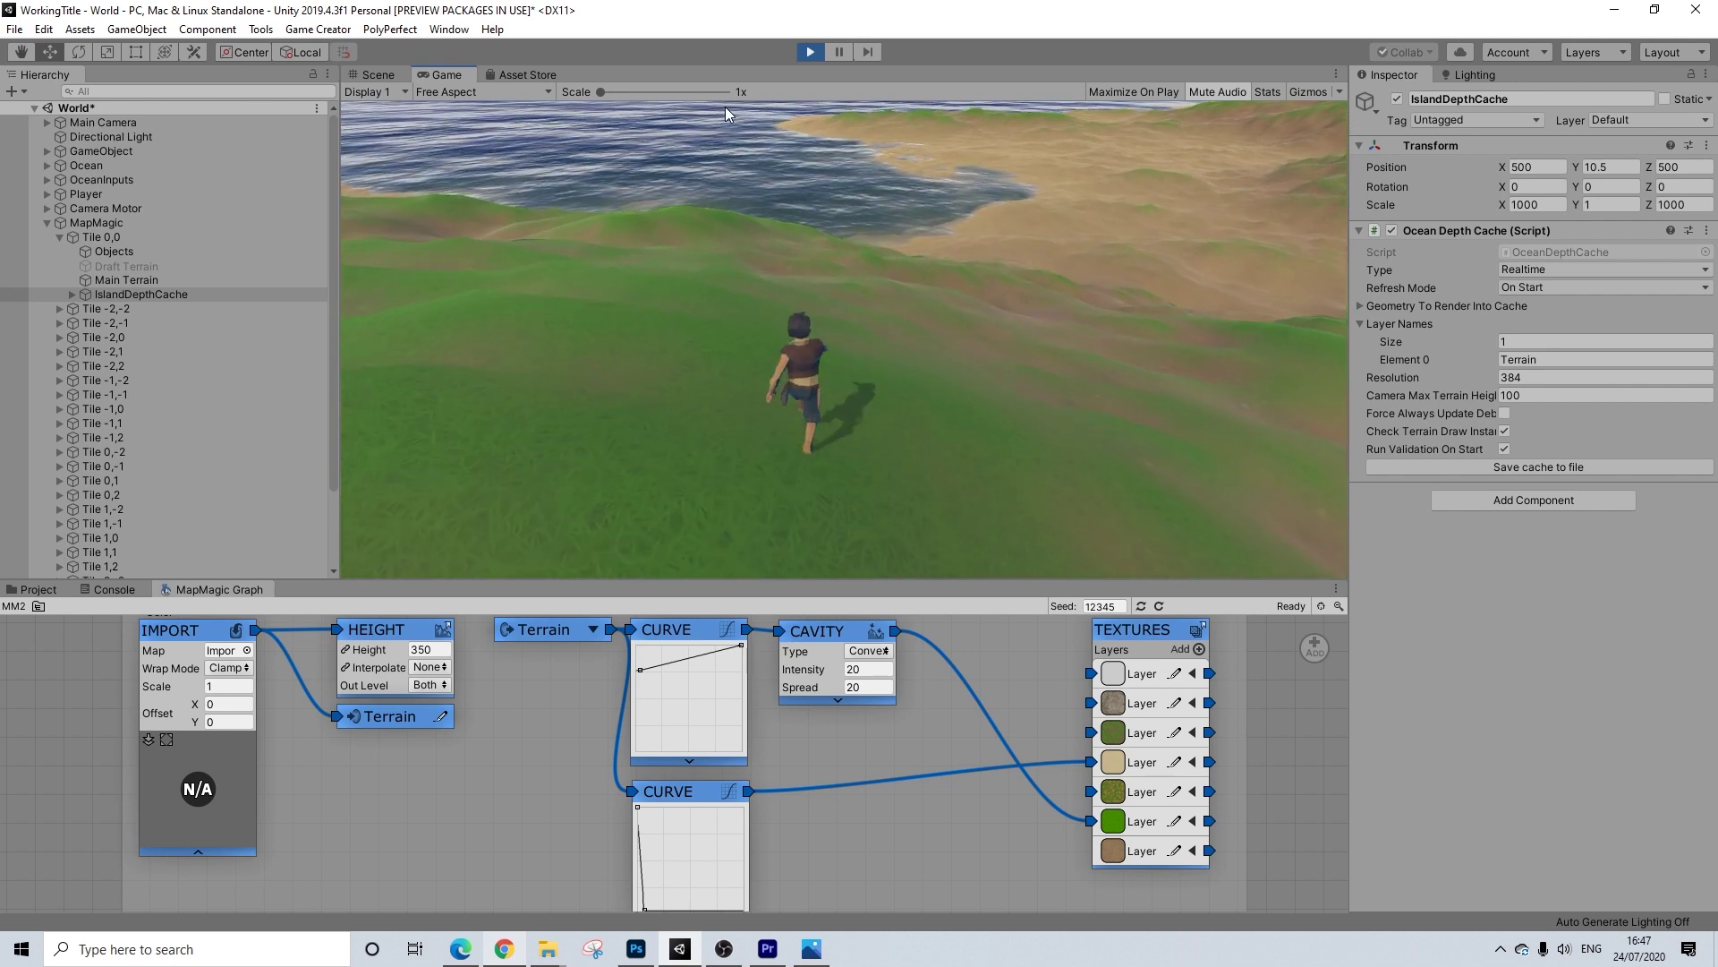
key(space)
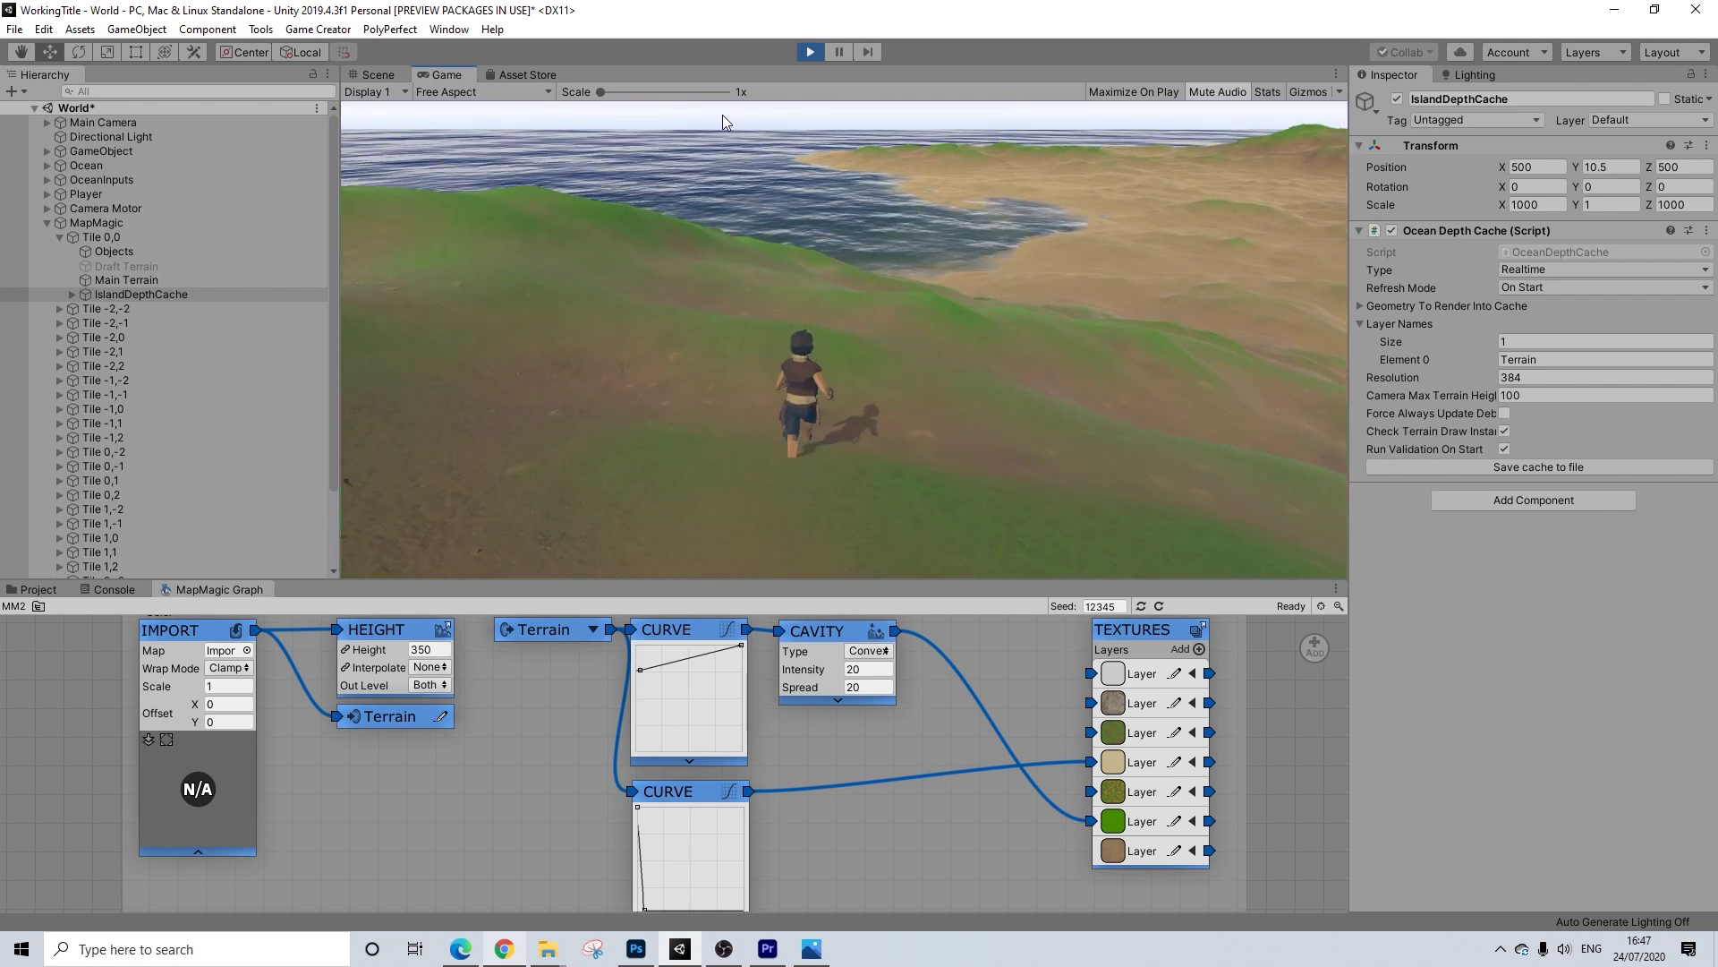
key(a)
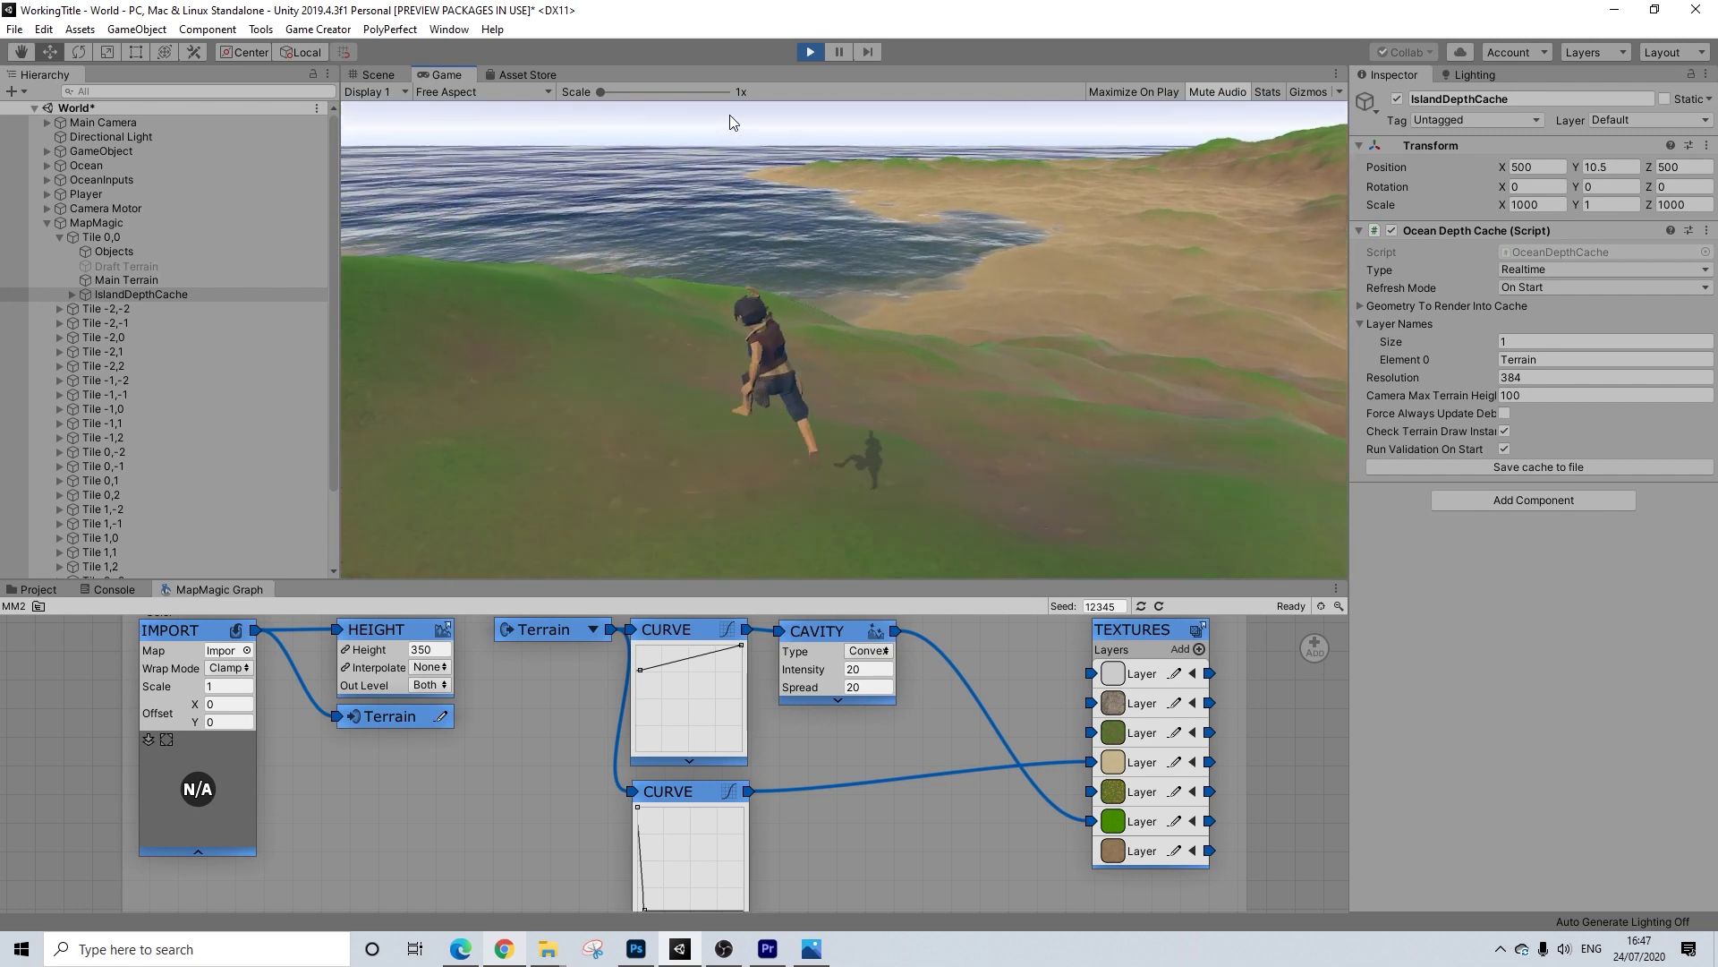
key(space)
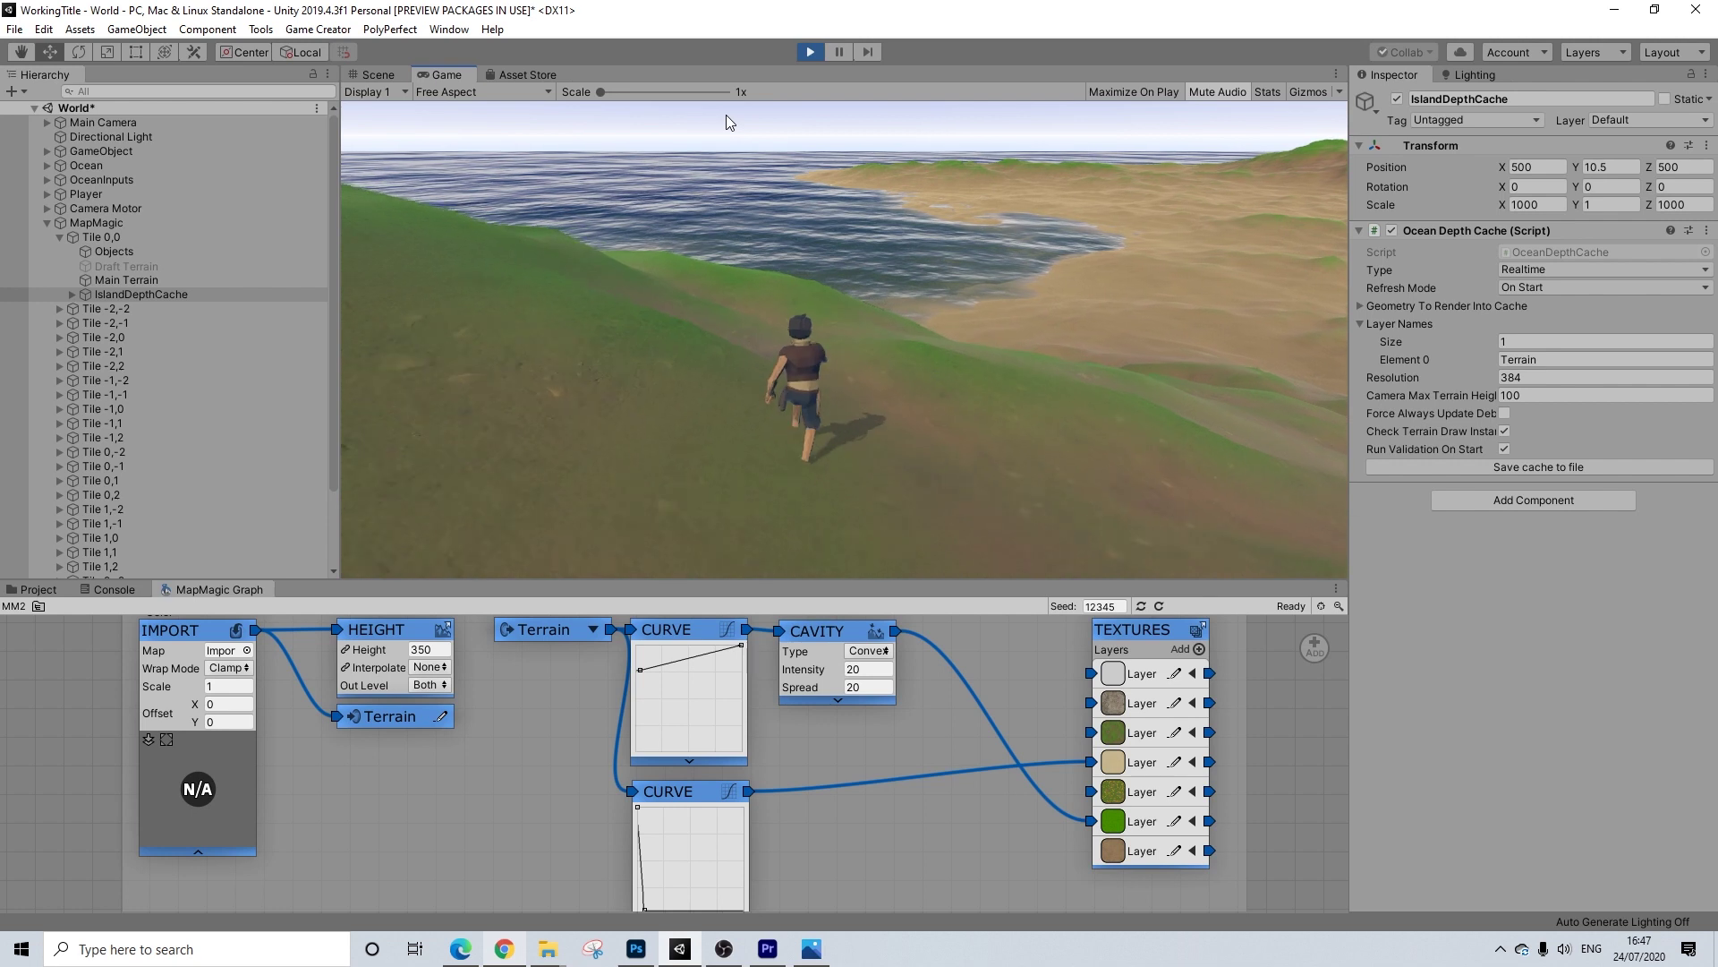
Run the character down from the hills and along the beach to inspect the sand and shoreline, and end play mode
key(a)
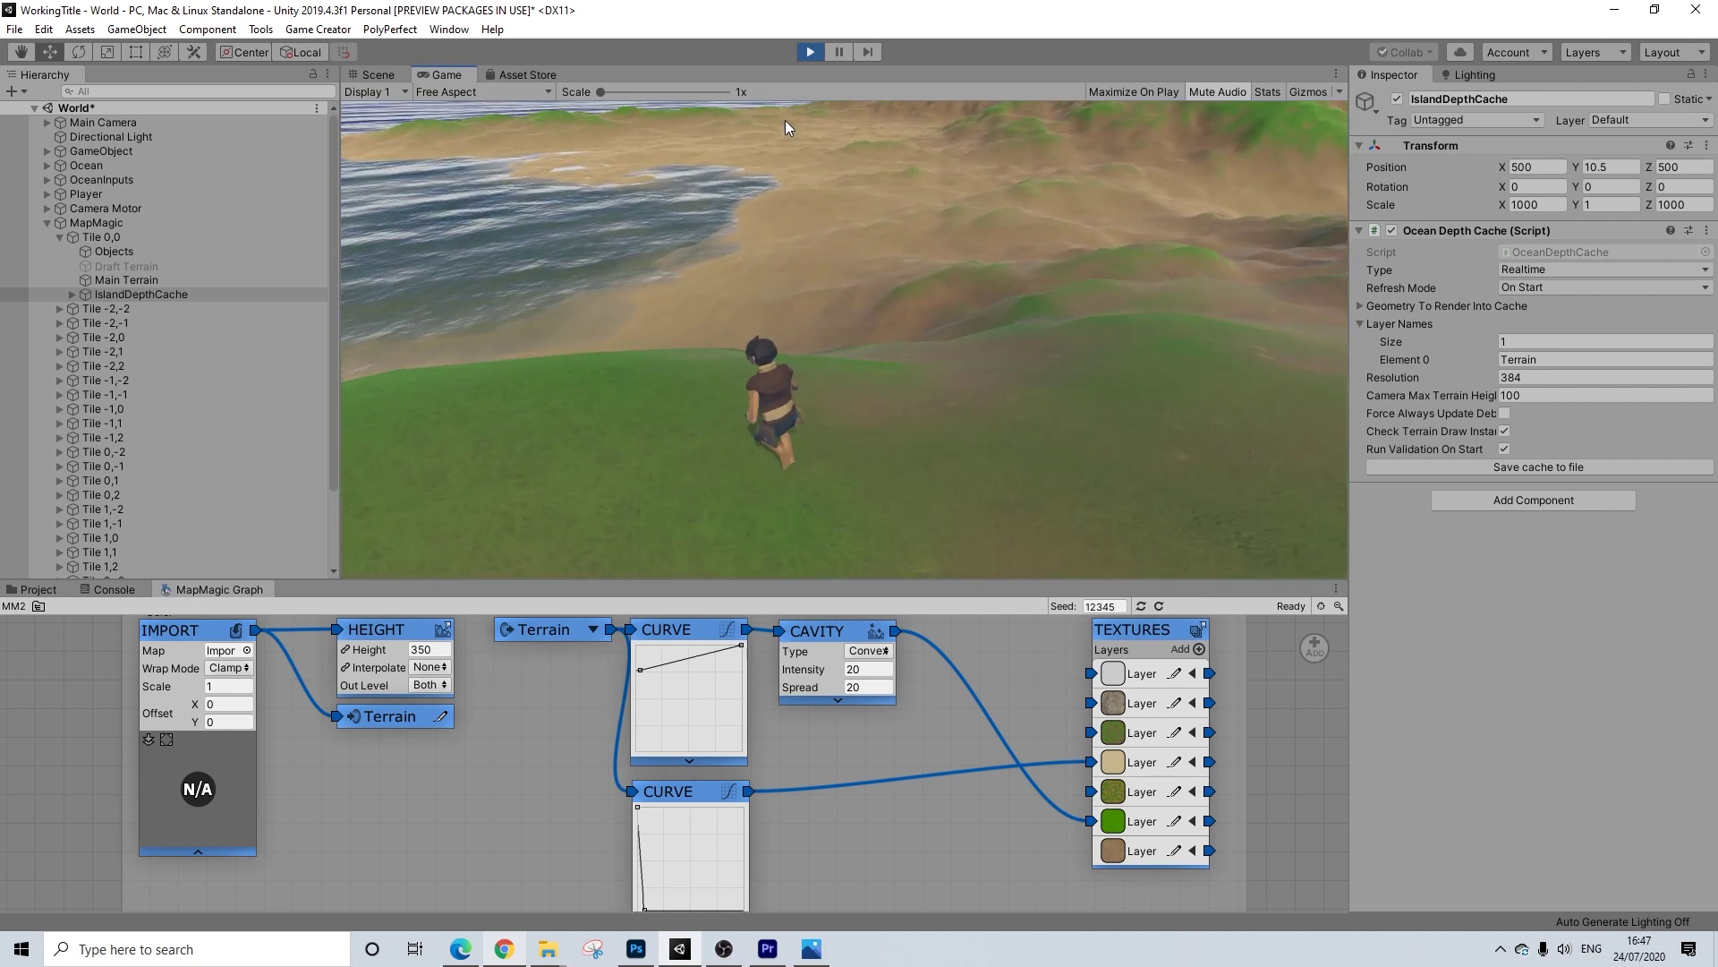
key(space)
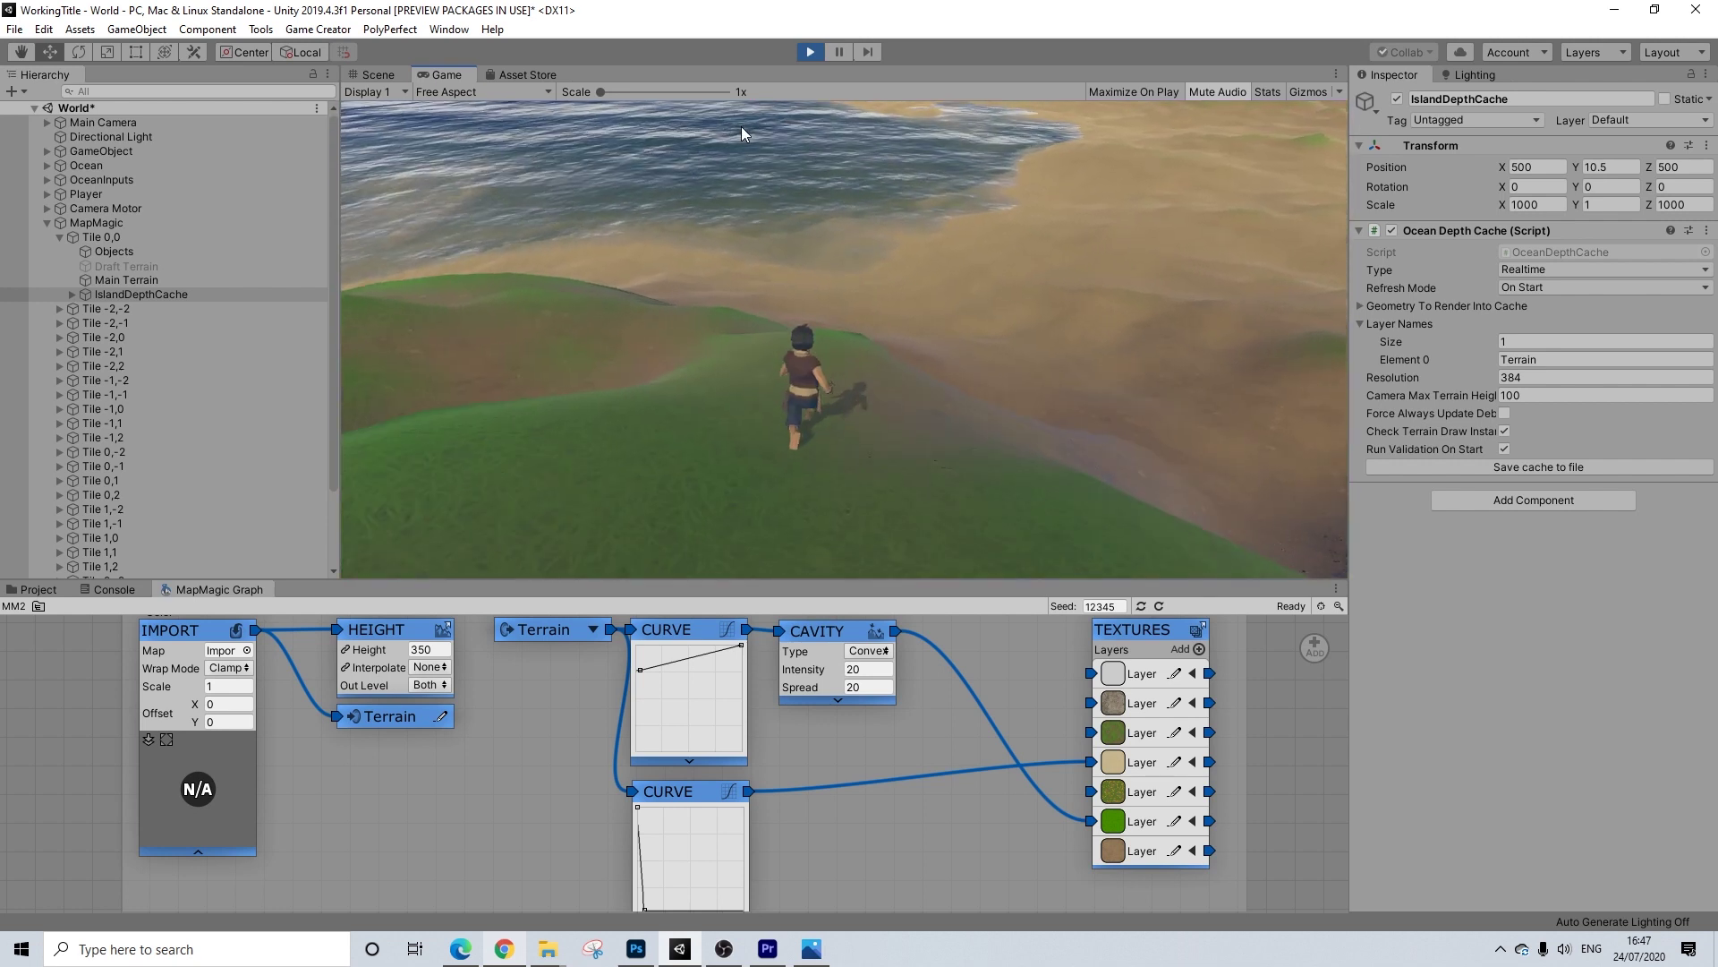
key(space)
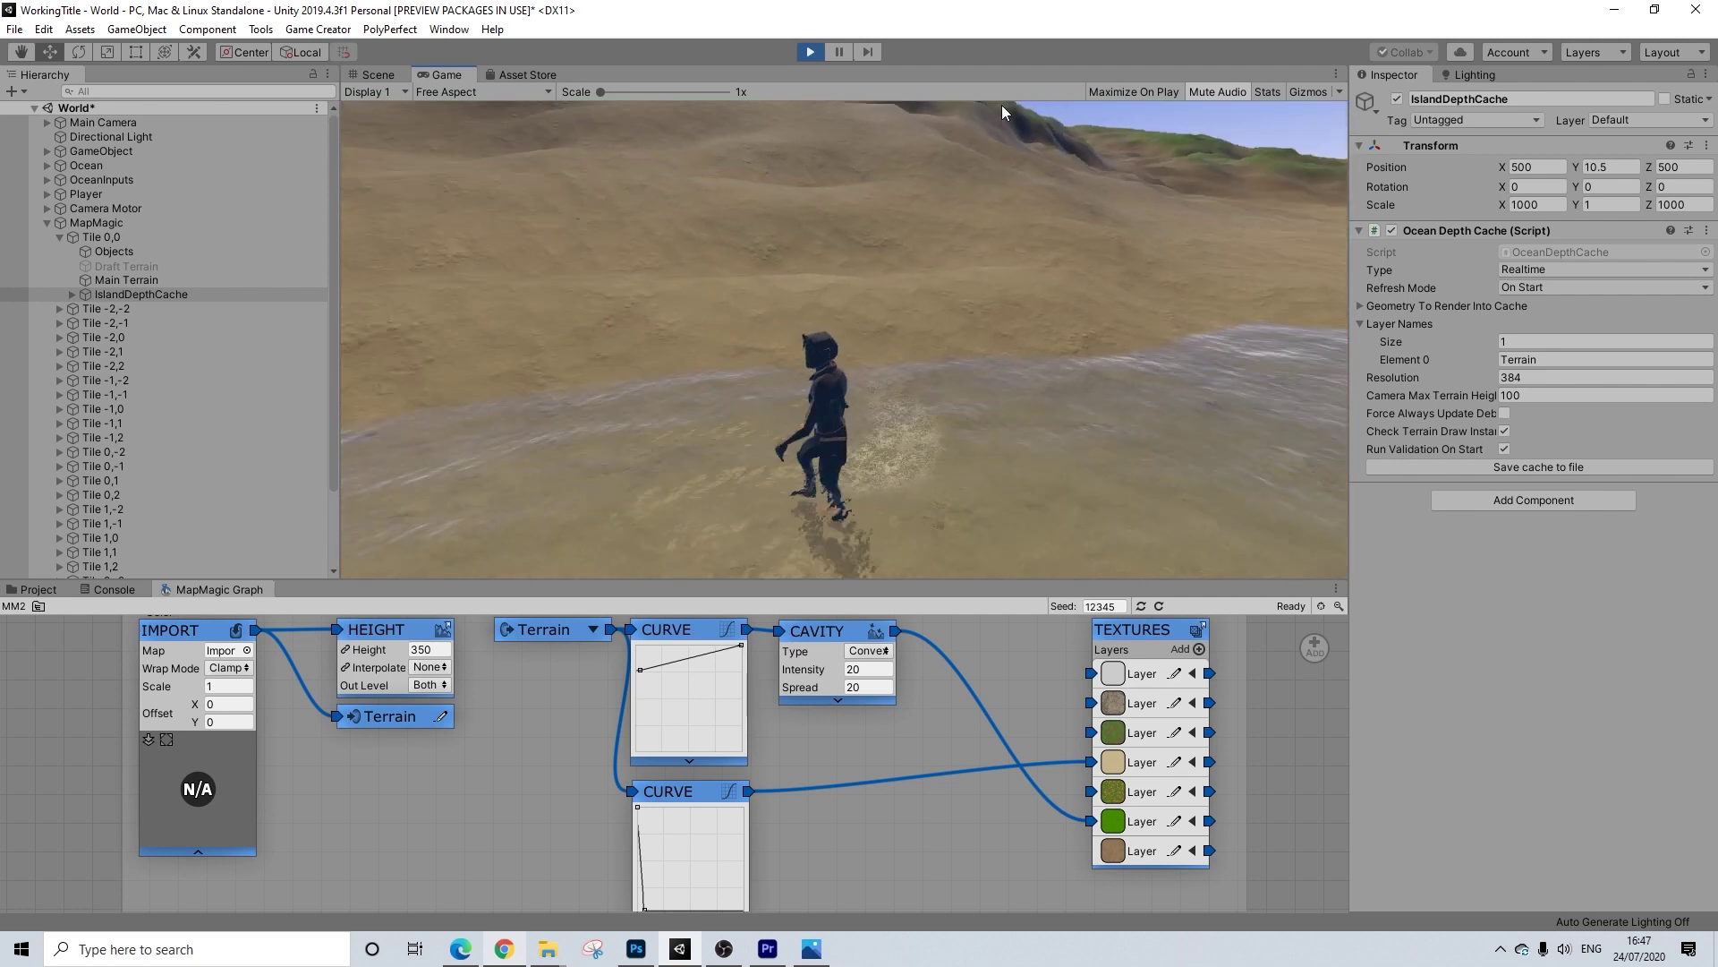
key(w)
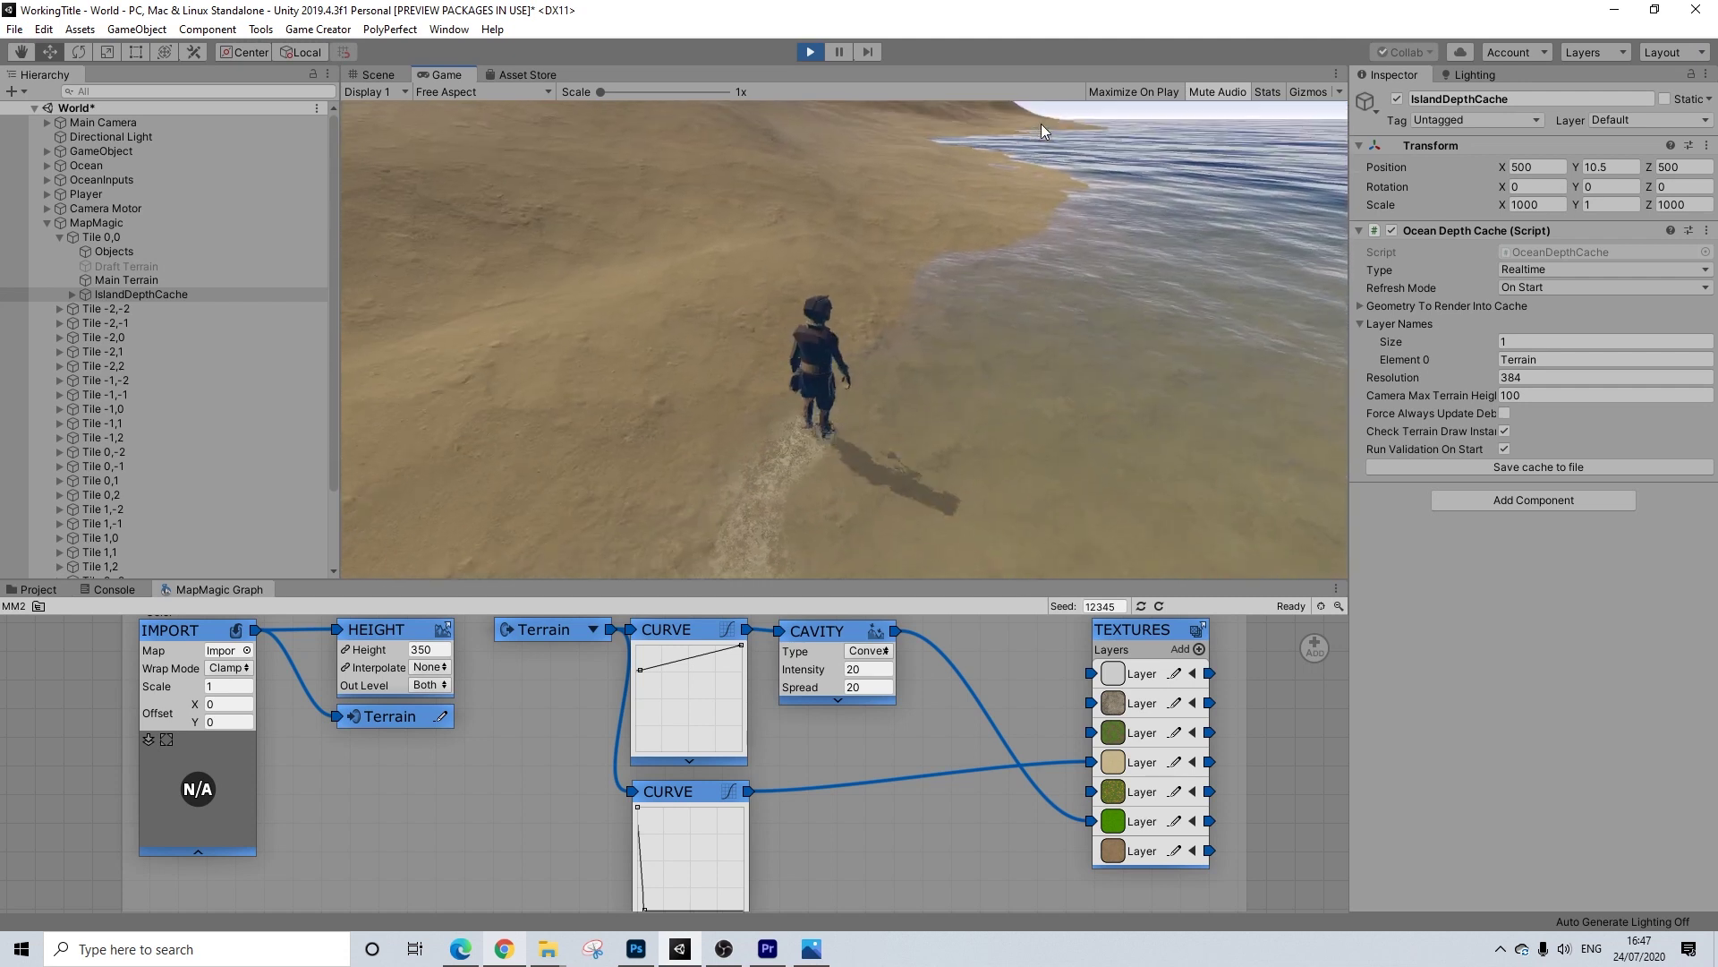
key(w)
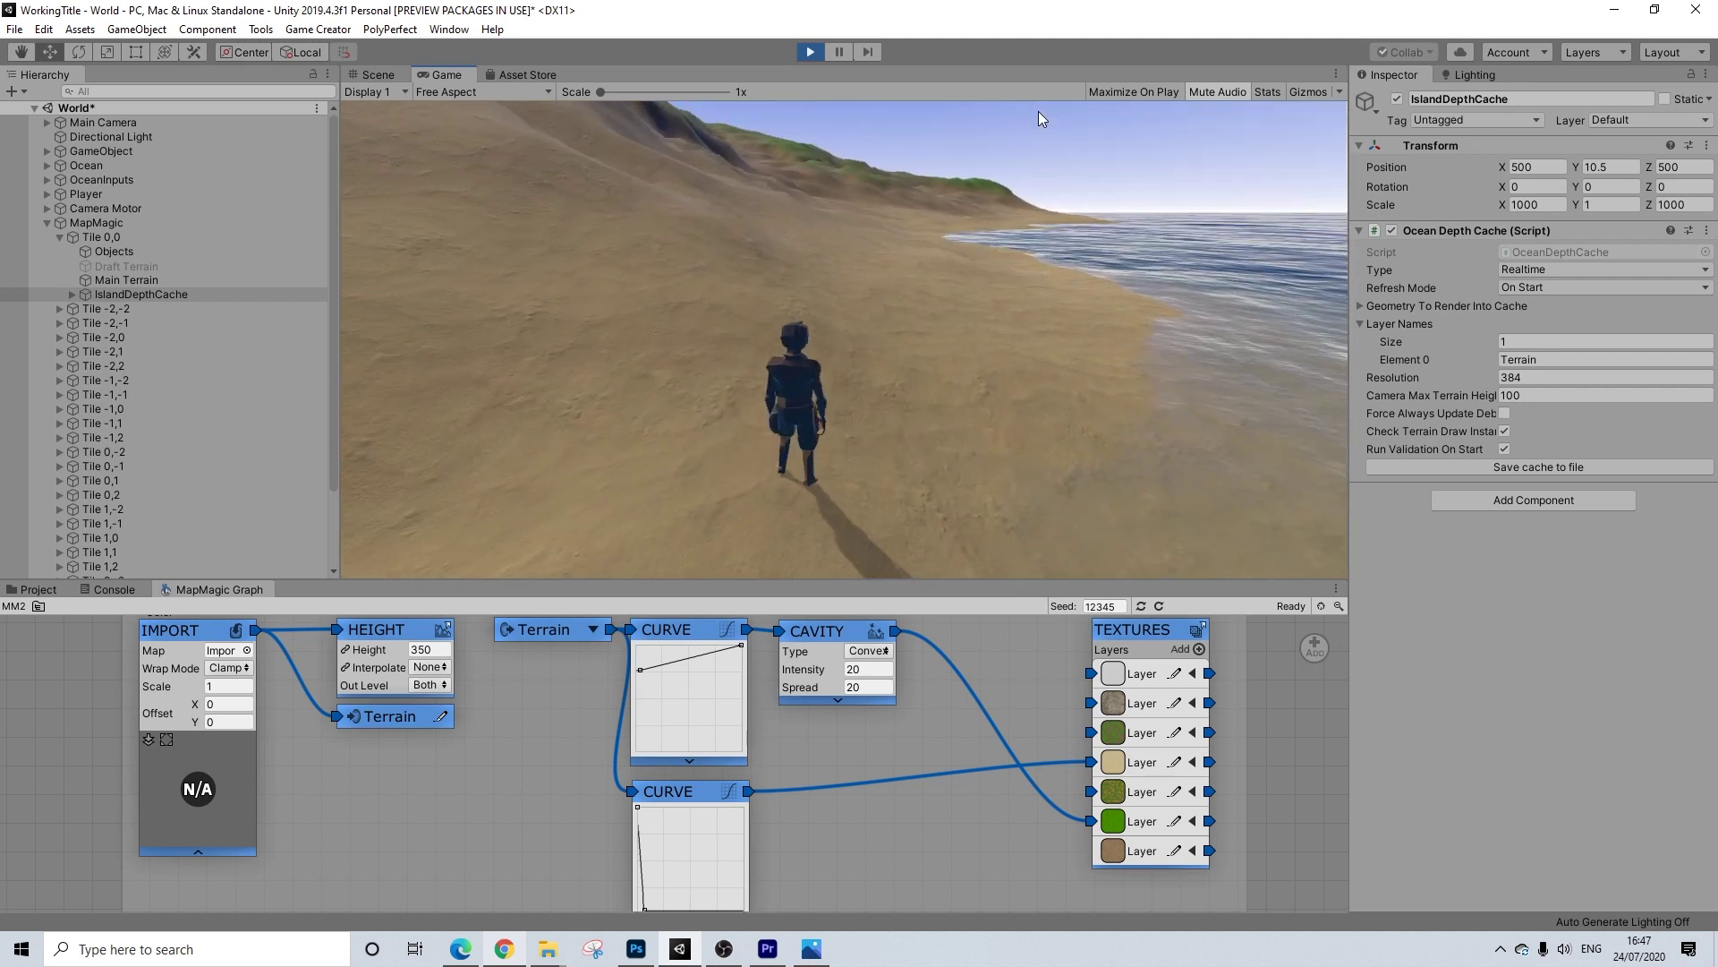
key(w)
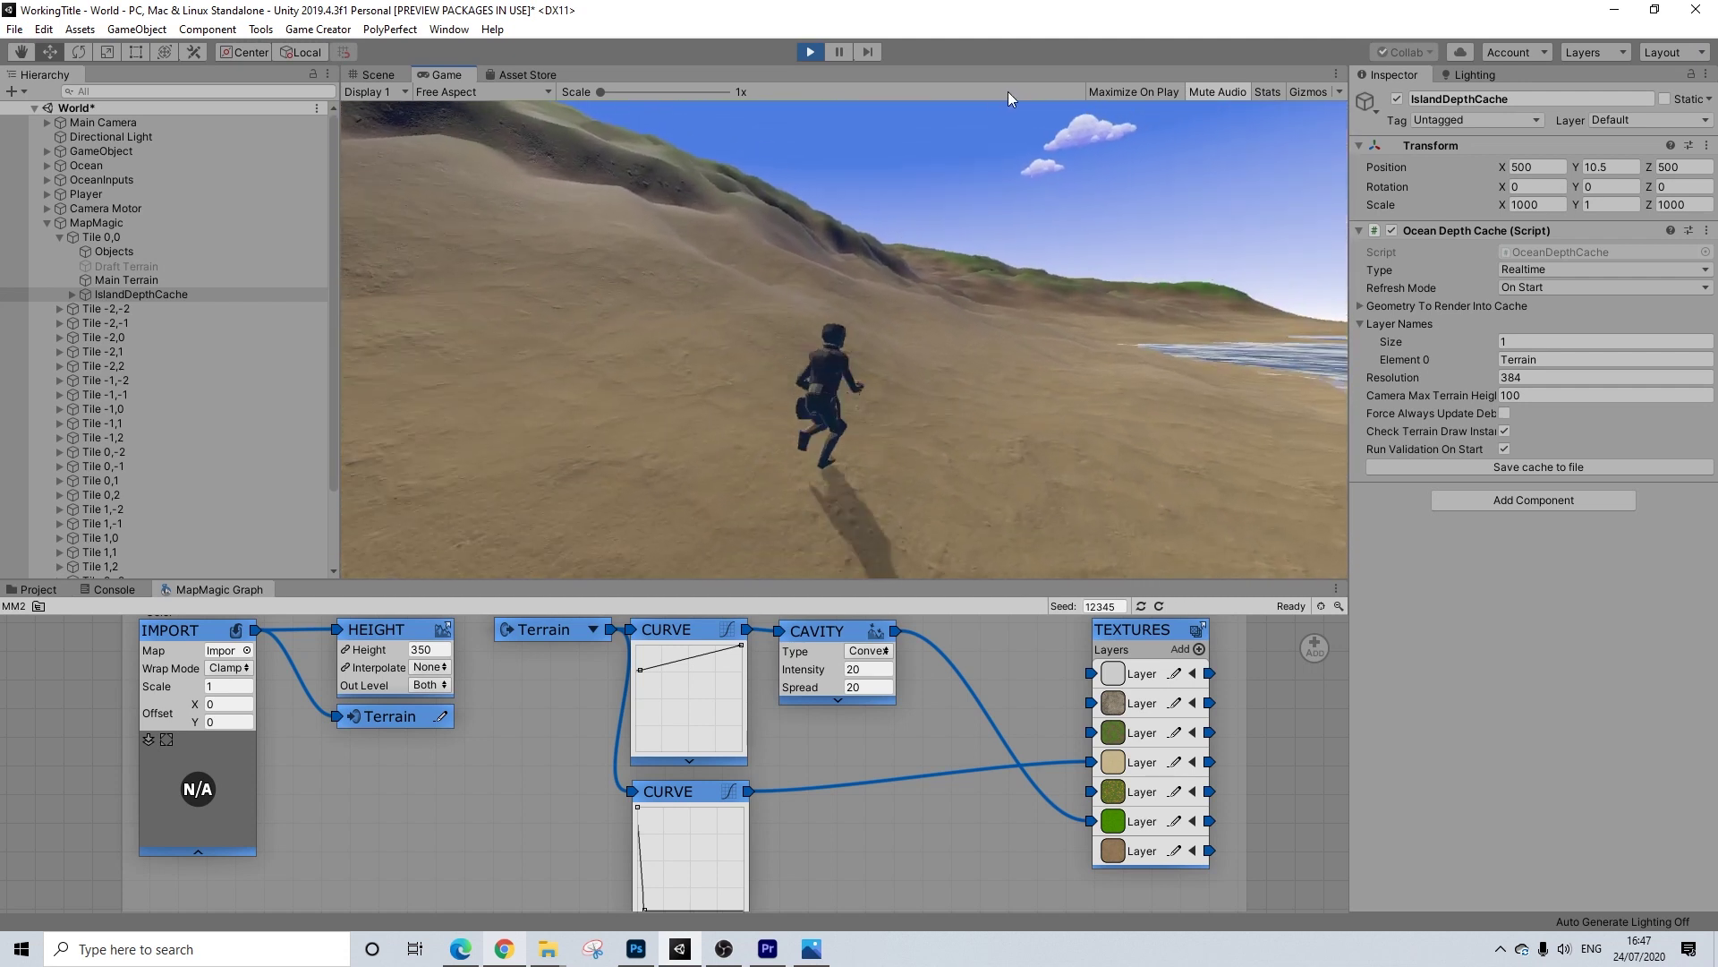
key(w)
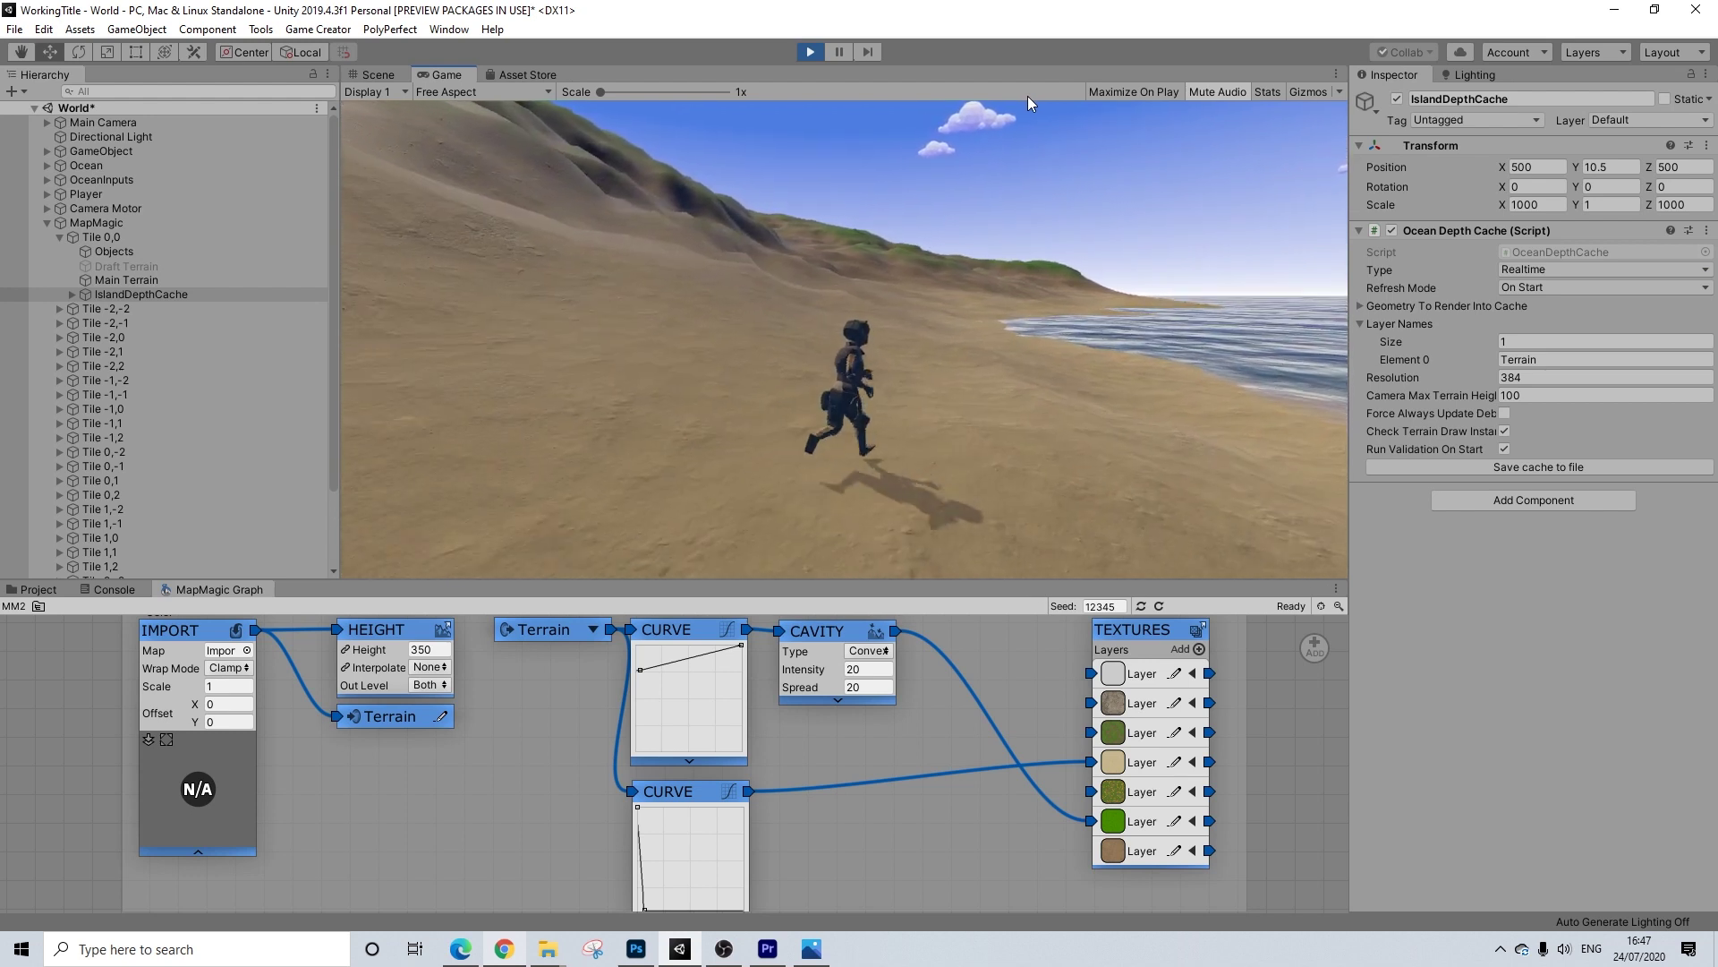
key(w)
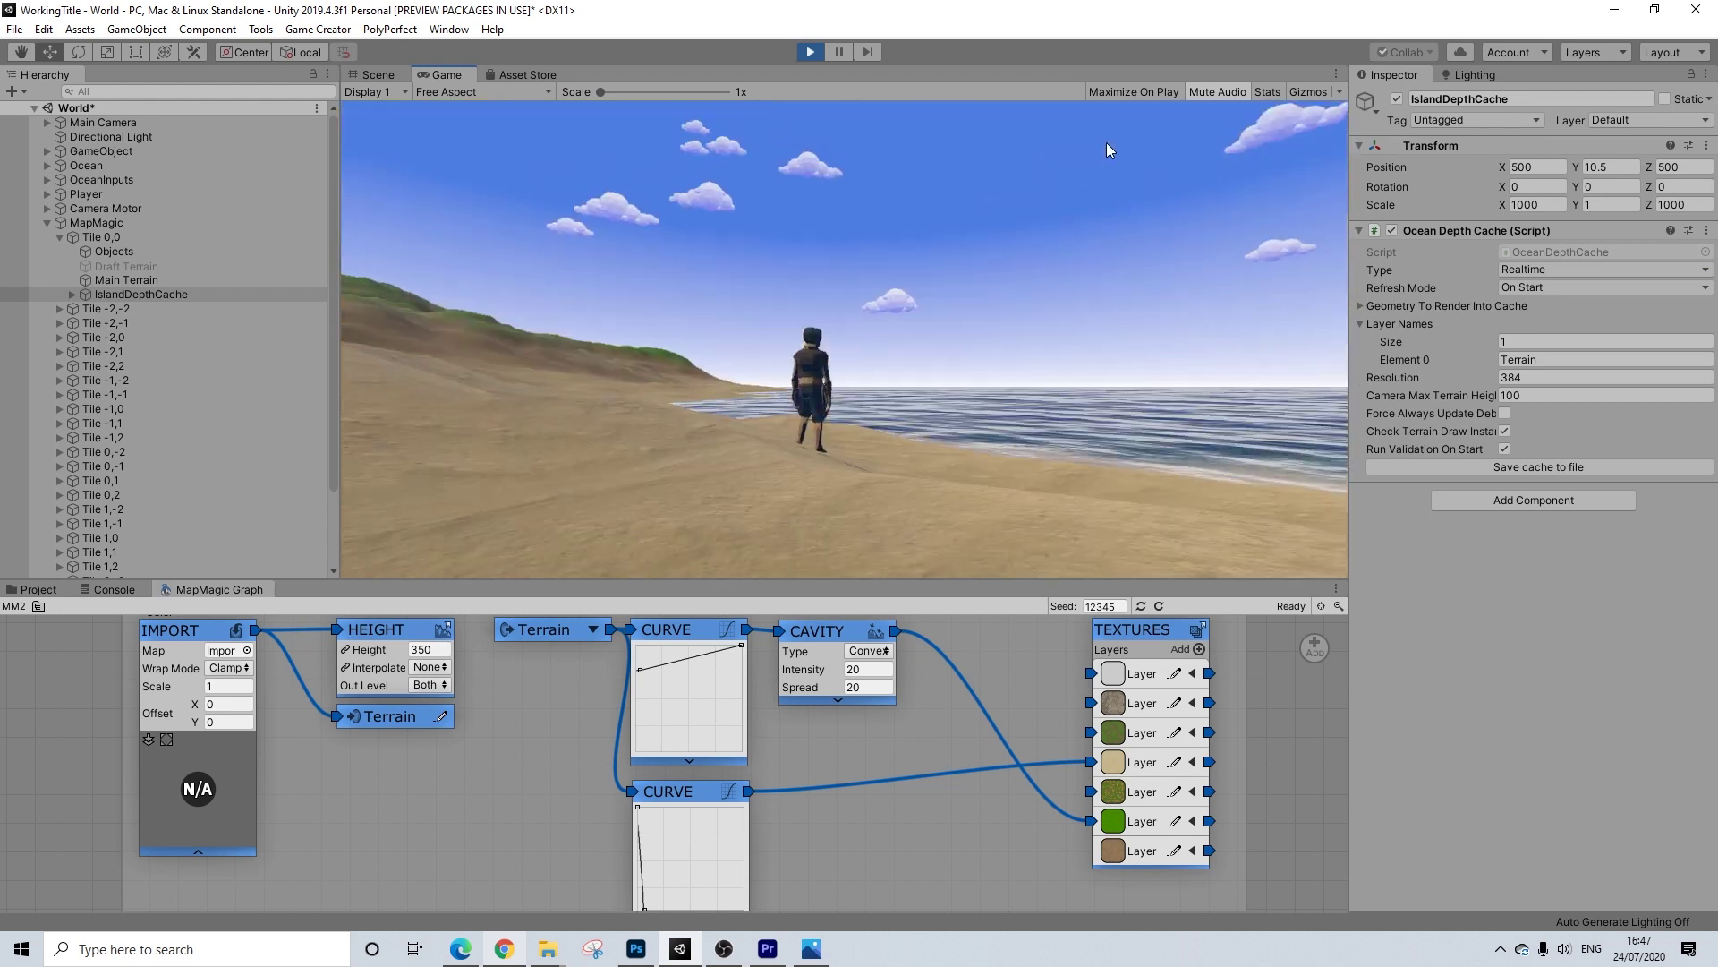
click(810, 52)
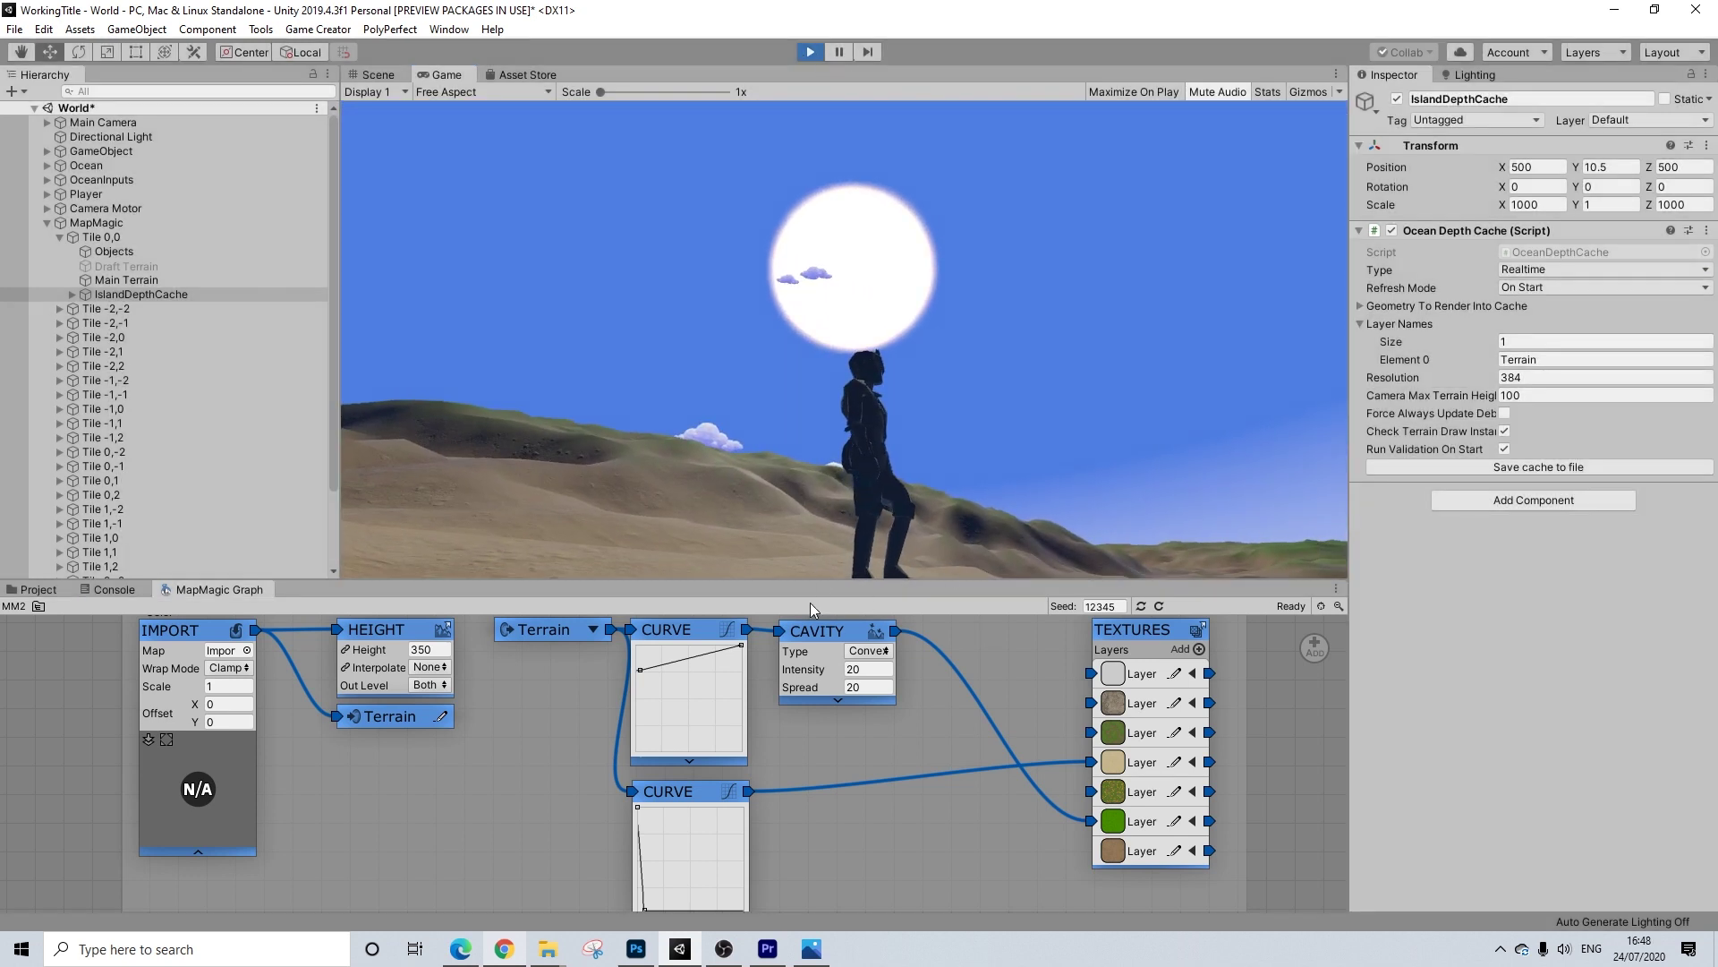
key(ctrl+p)
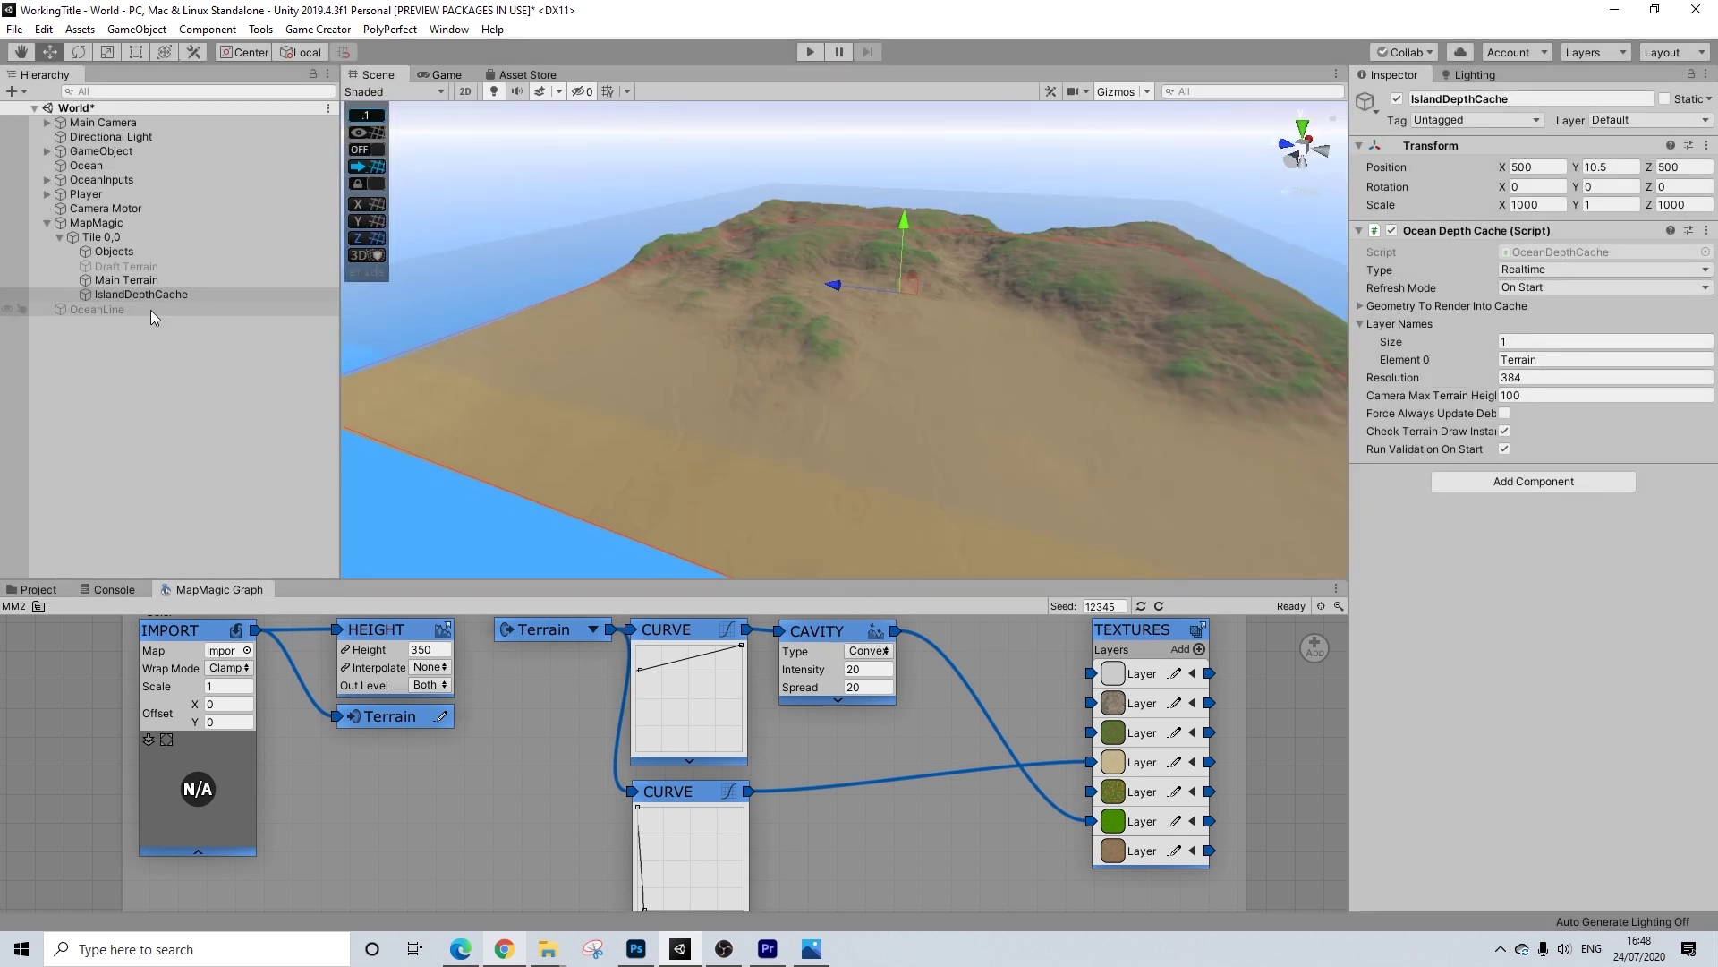
Disable the IslandDepthCache object under MapMagic's Tile 0,0
click(1399, 97)
middle_drag(1110, 299, 872, 242)
scroll(862, 240, up, 2)
alt+drag(861, 240, 858, 296)
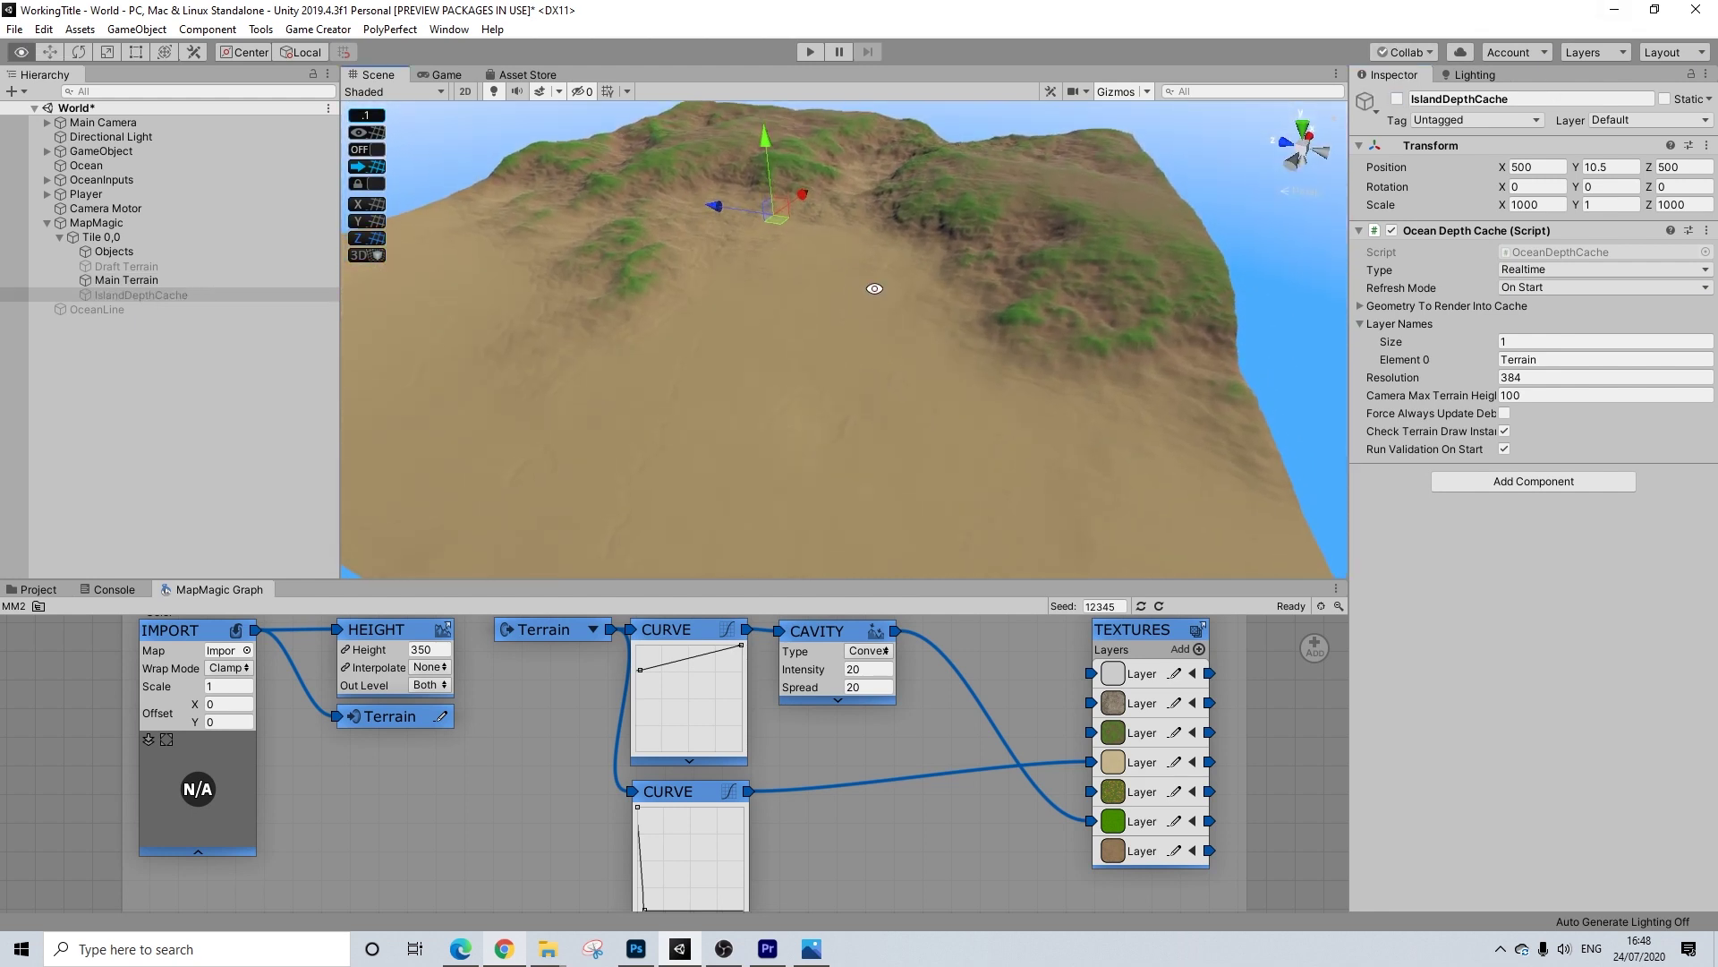
middle_drag(900, 288, 881, 352)
scroll(890, 360, up, 3)
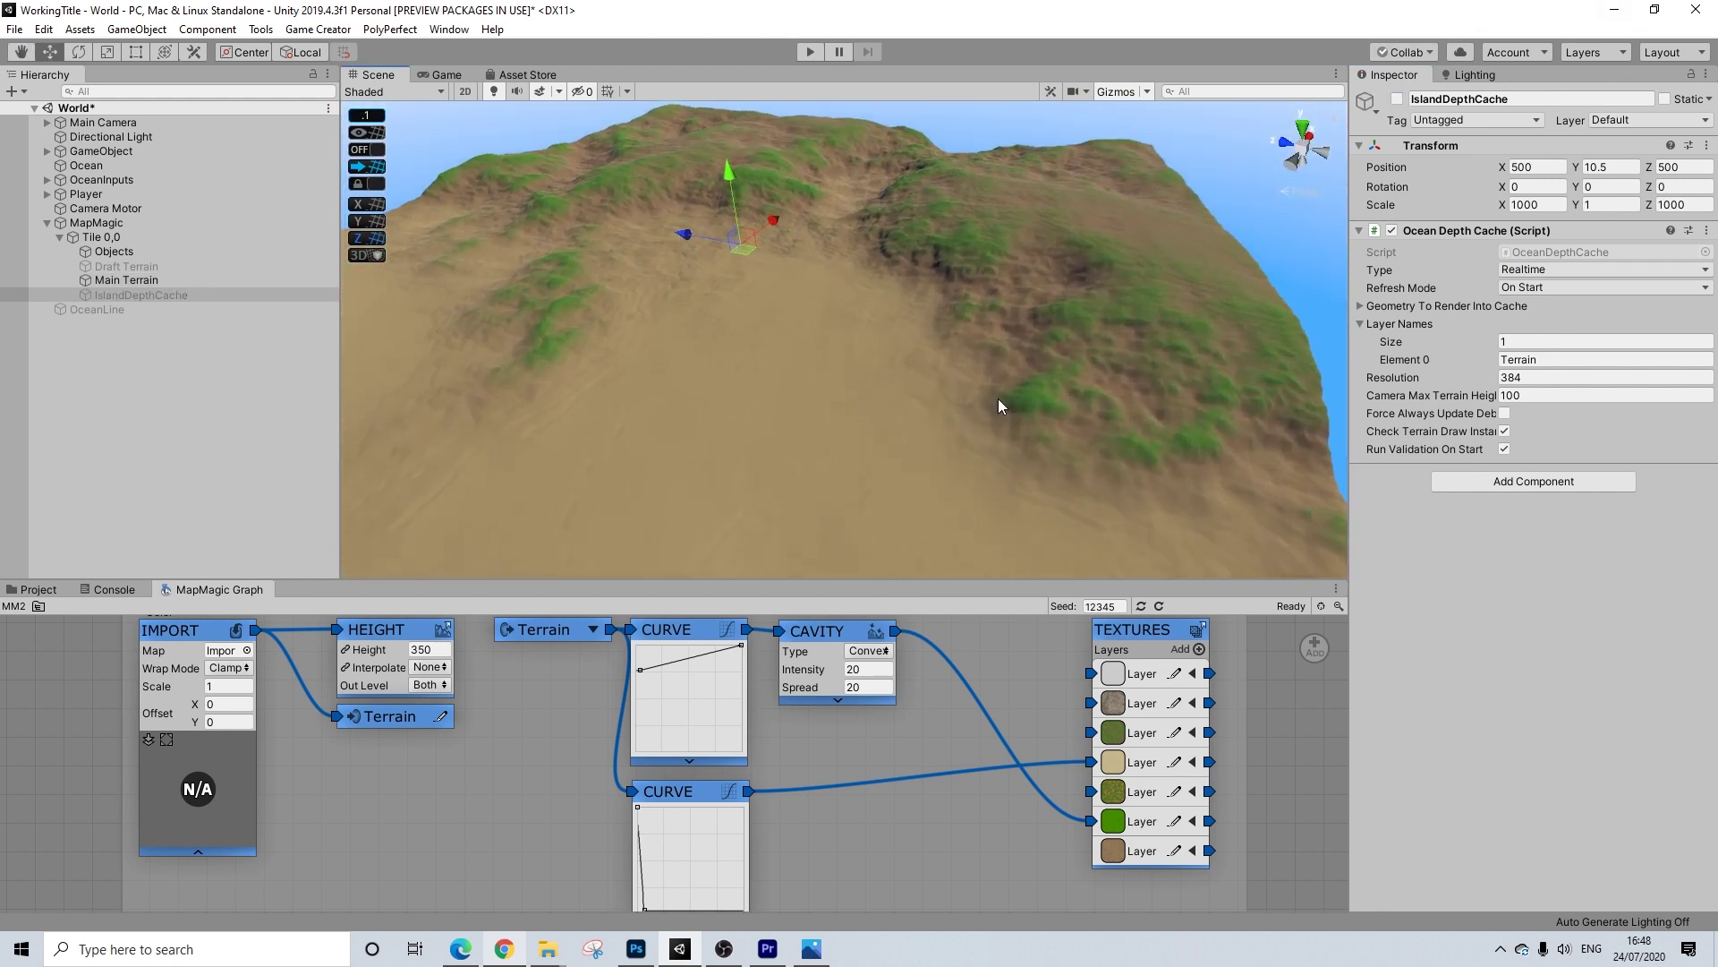
Add a second Cavity modifier node to the MapMagic graph and place it beneath the existing Cavity node
right_click(1277, 701)
mouse_move(1343, 703)
mouse_move(1459, 702)
mouse_move(1602, 718)
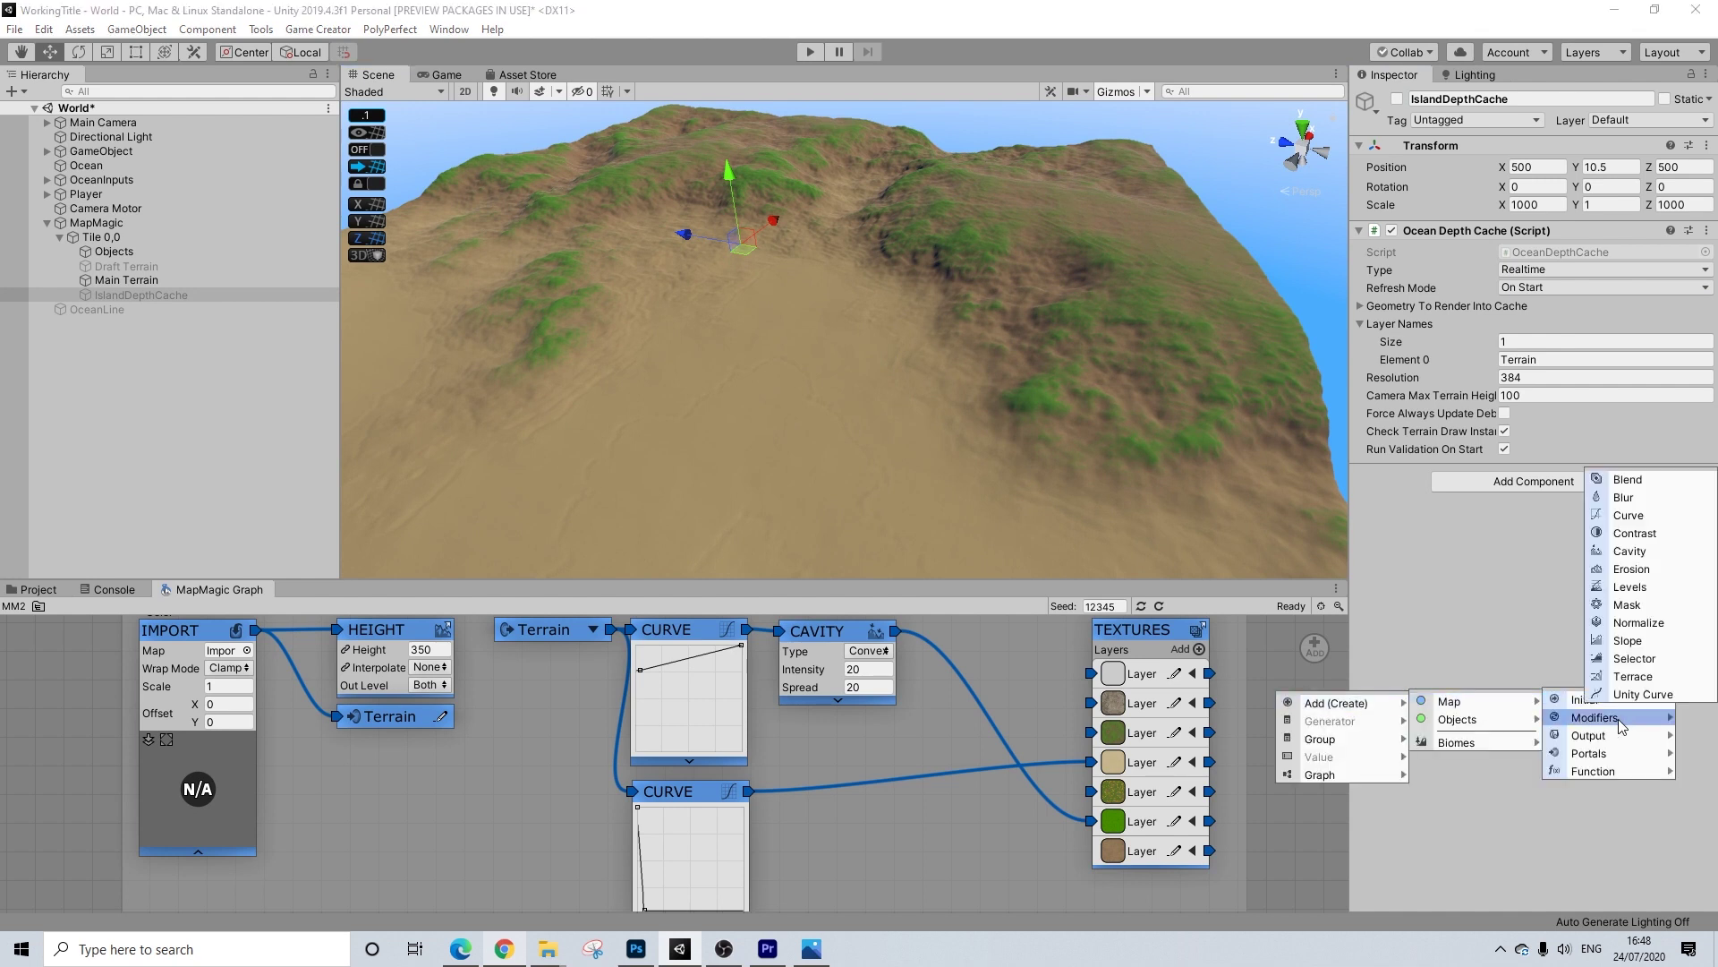
click(1629, 551)
drag(1262, 707, 829, 734)
Set the new Cavity node to Concave with intensity 20 and spread 20, and link it from the upper Curve to the third texture layer
click(872, 743)
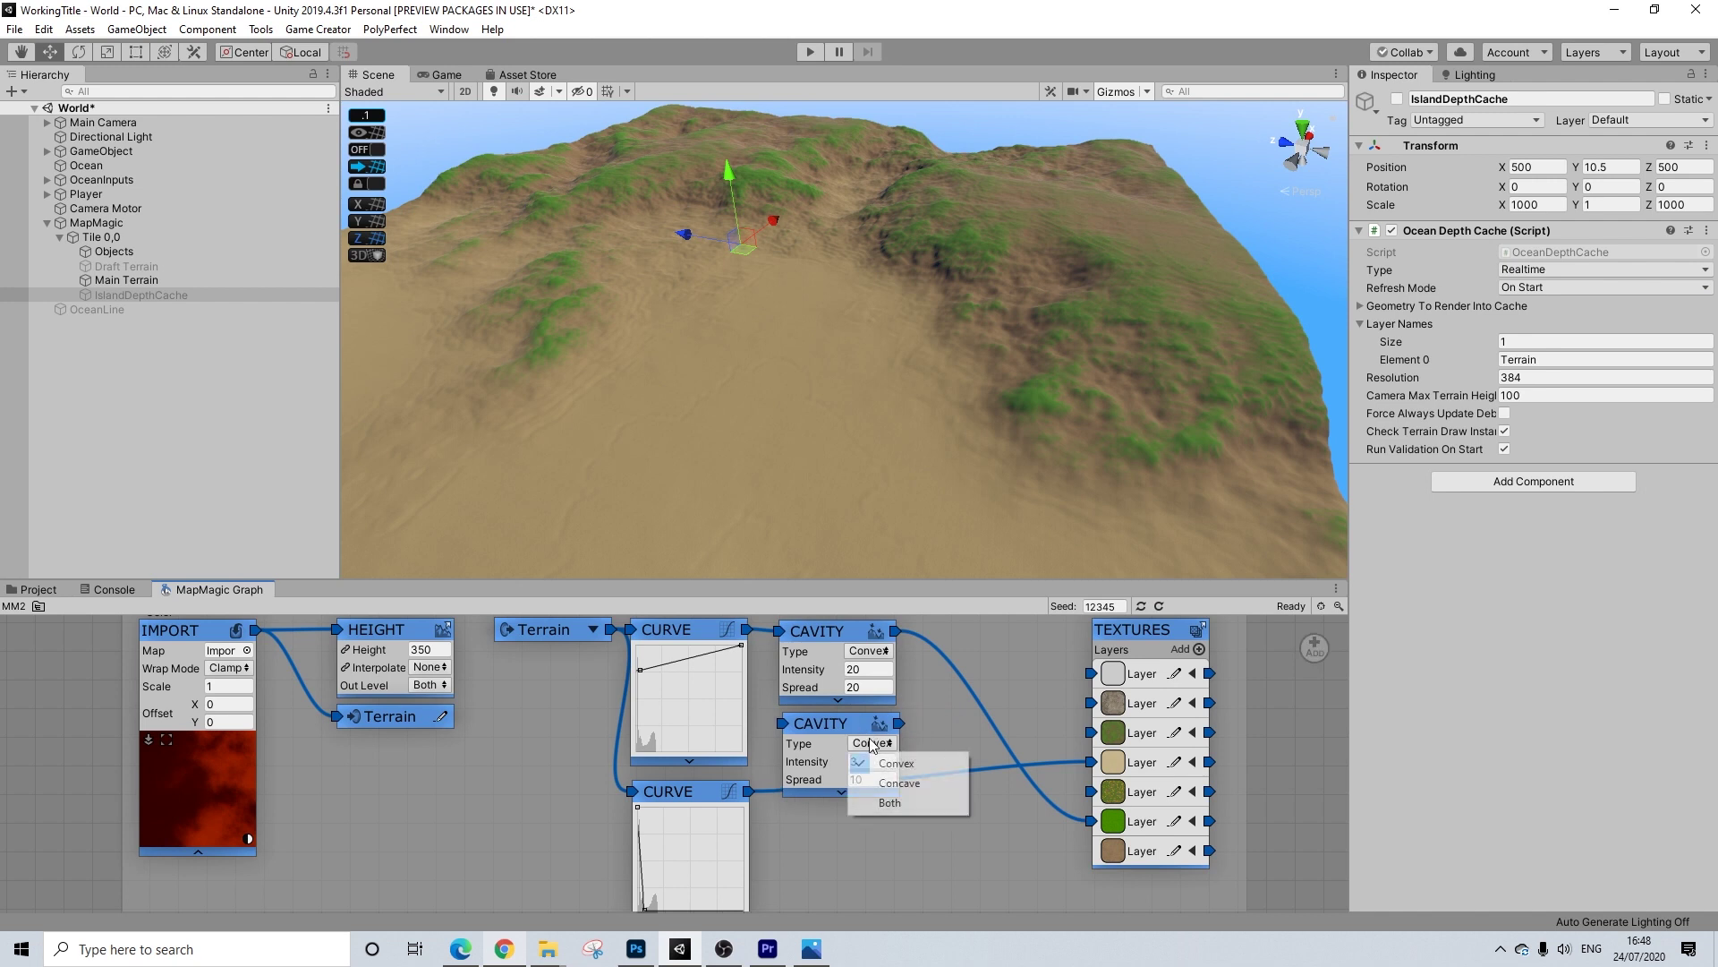
click(903, 784)
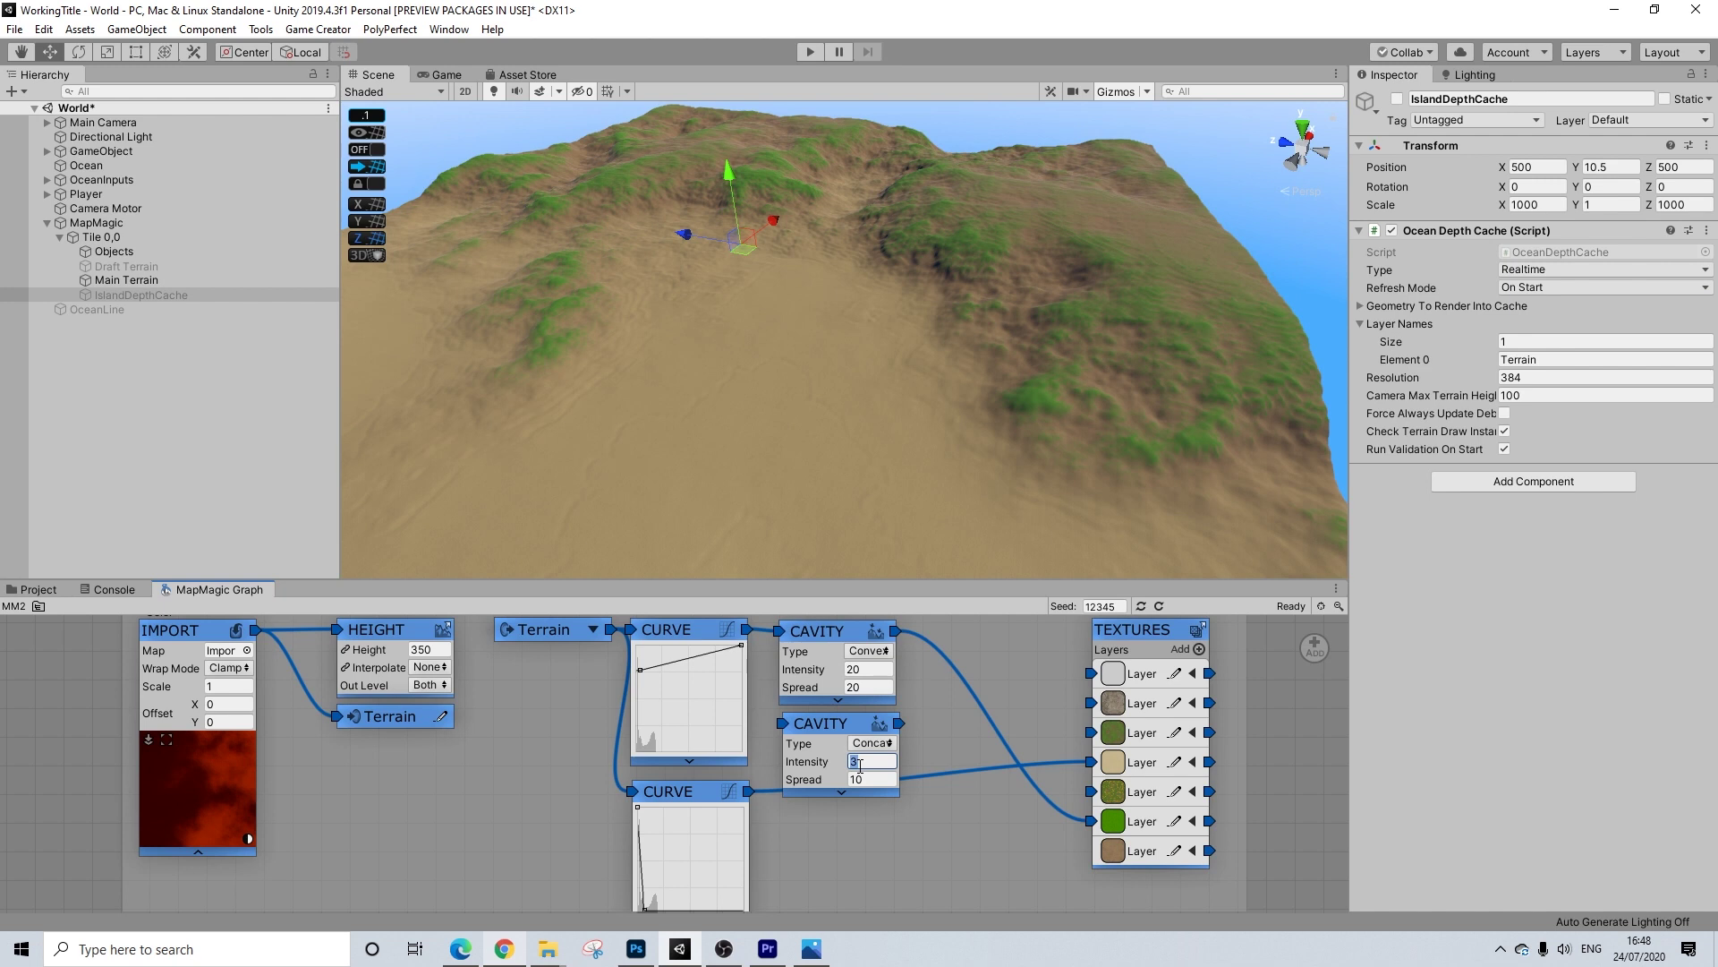
key(Tab)
drag(899, 722, 1091, 732)
Examine the terrain's slopes, hollows and hilltops from near and far to judge the concave cavity texturing
middle_drag(1140, 478, 900, 421)
scroll(927, 390, up, 5)
scroll(834, 422, down, 1)
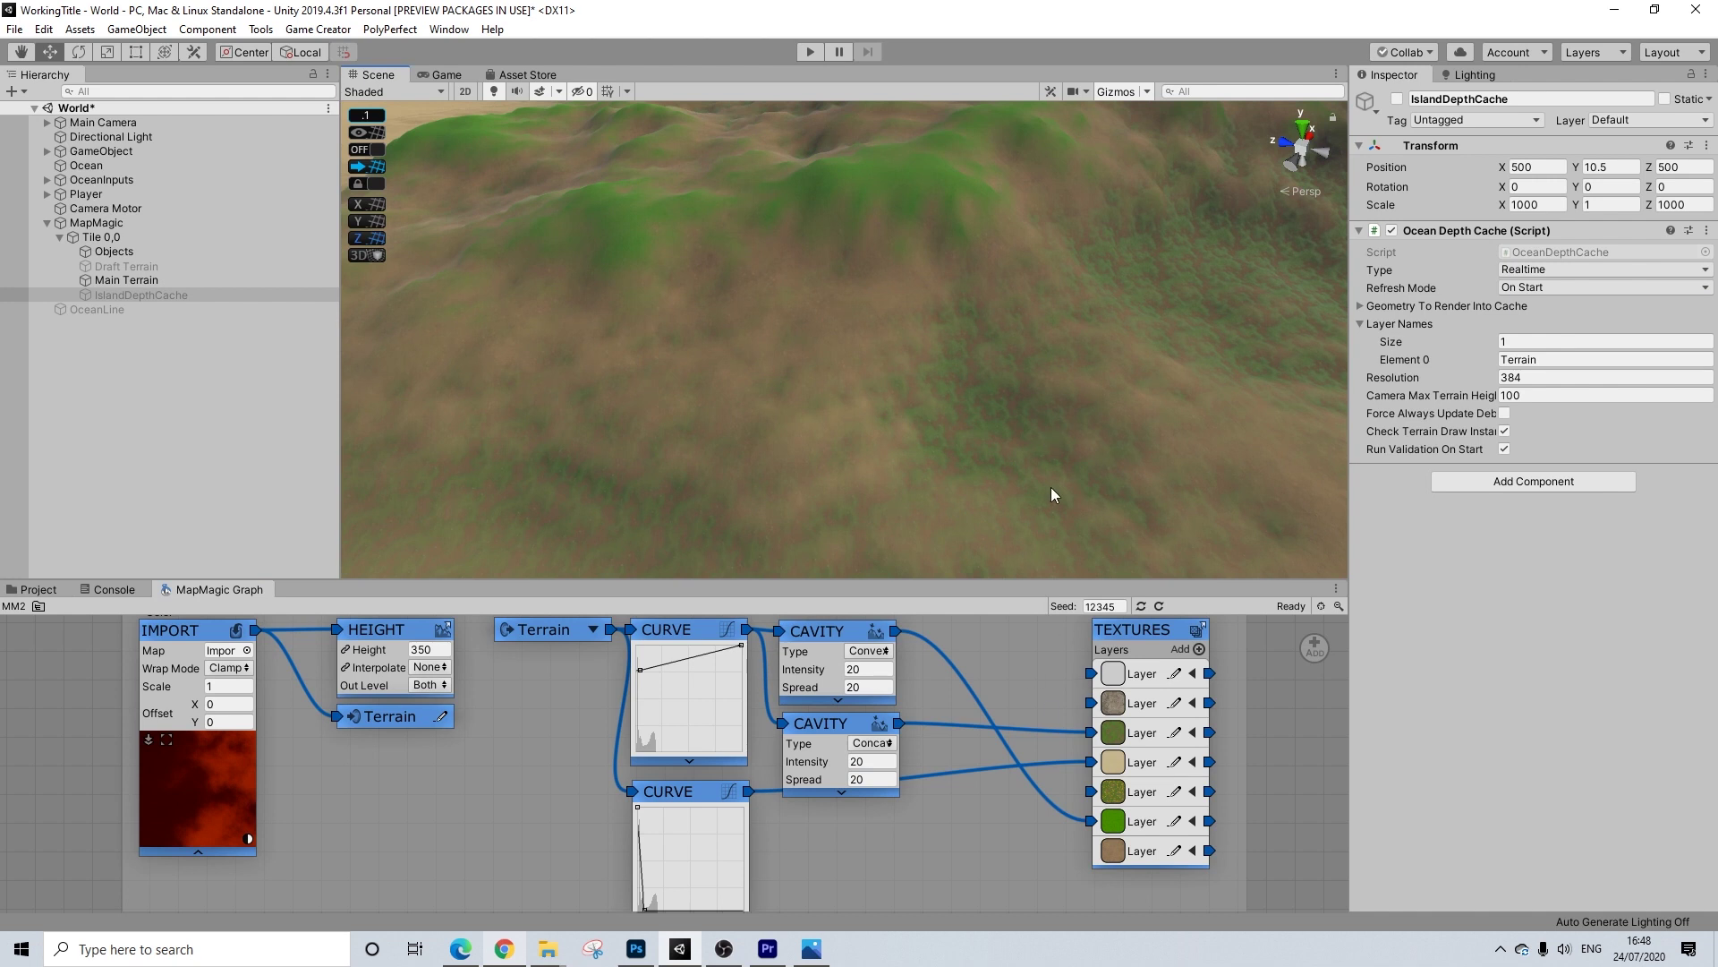
scroll(1045, 411, down, 4)
middle_drag(795, 363, 128, 643)
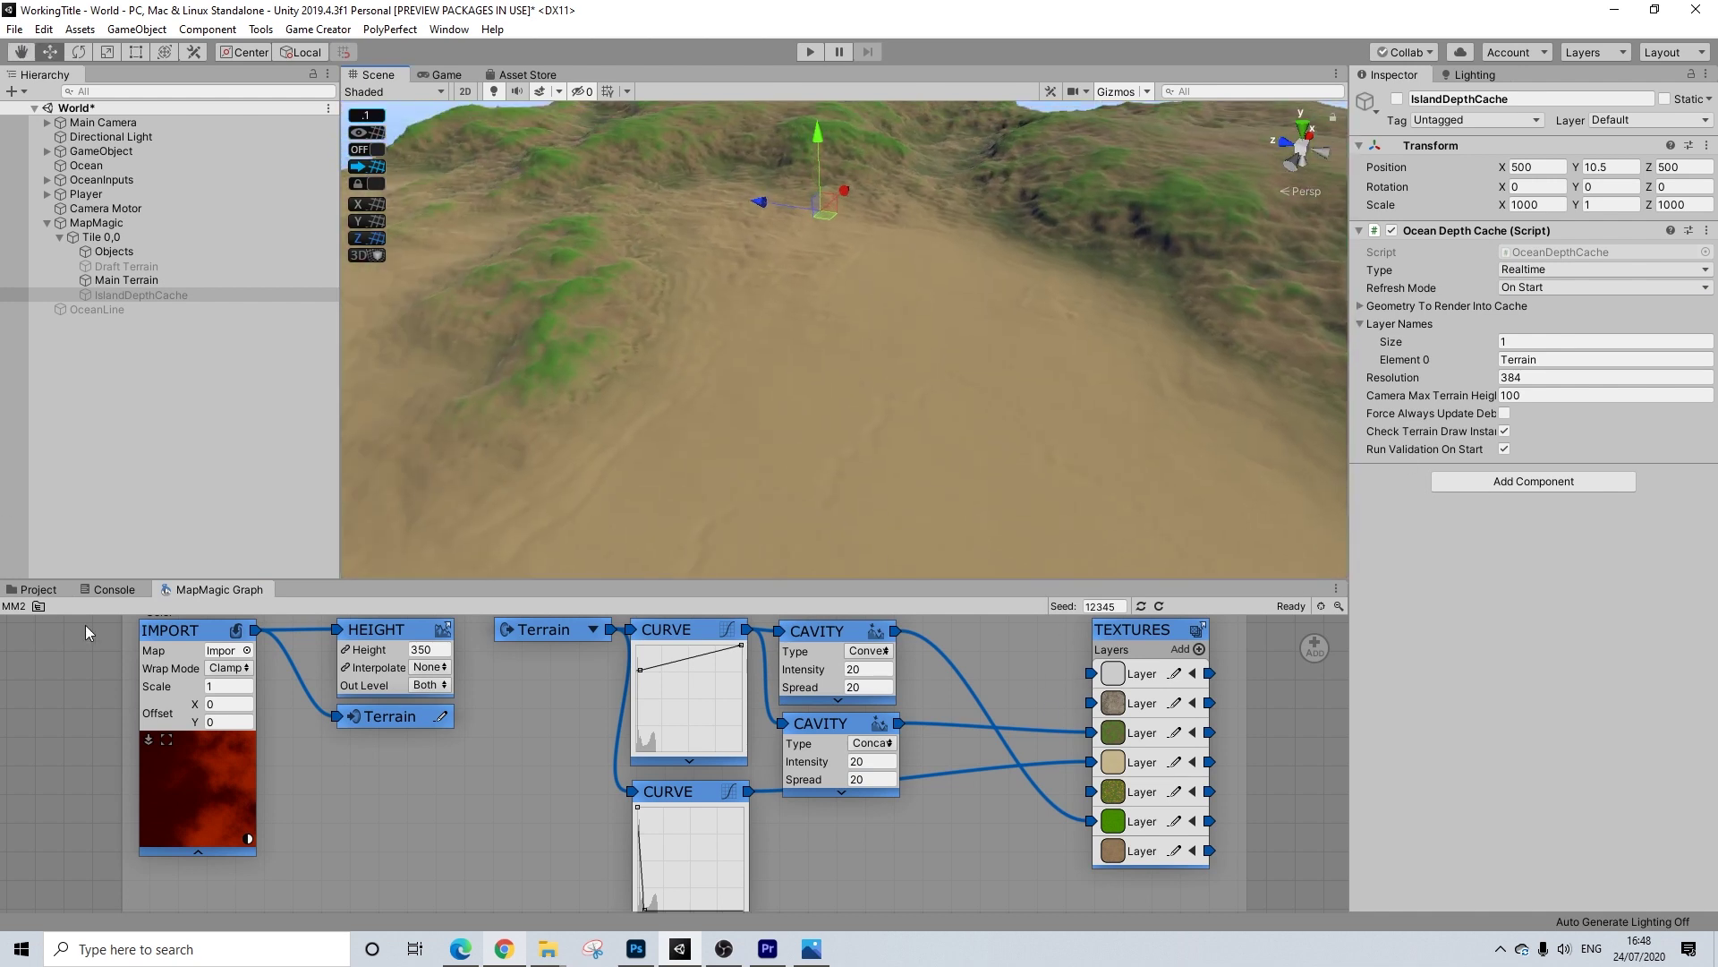
middle_drag(645, 296, 852, 387)
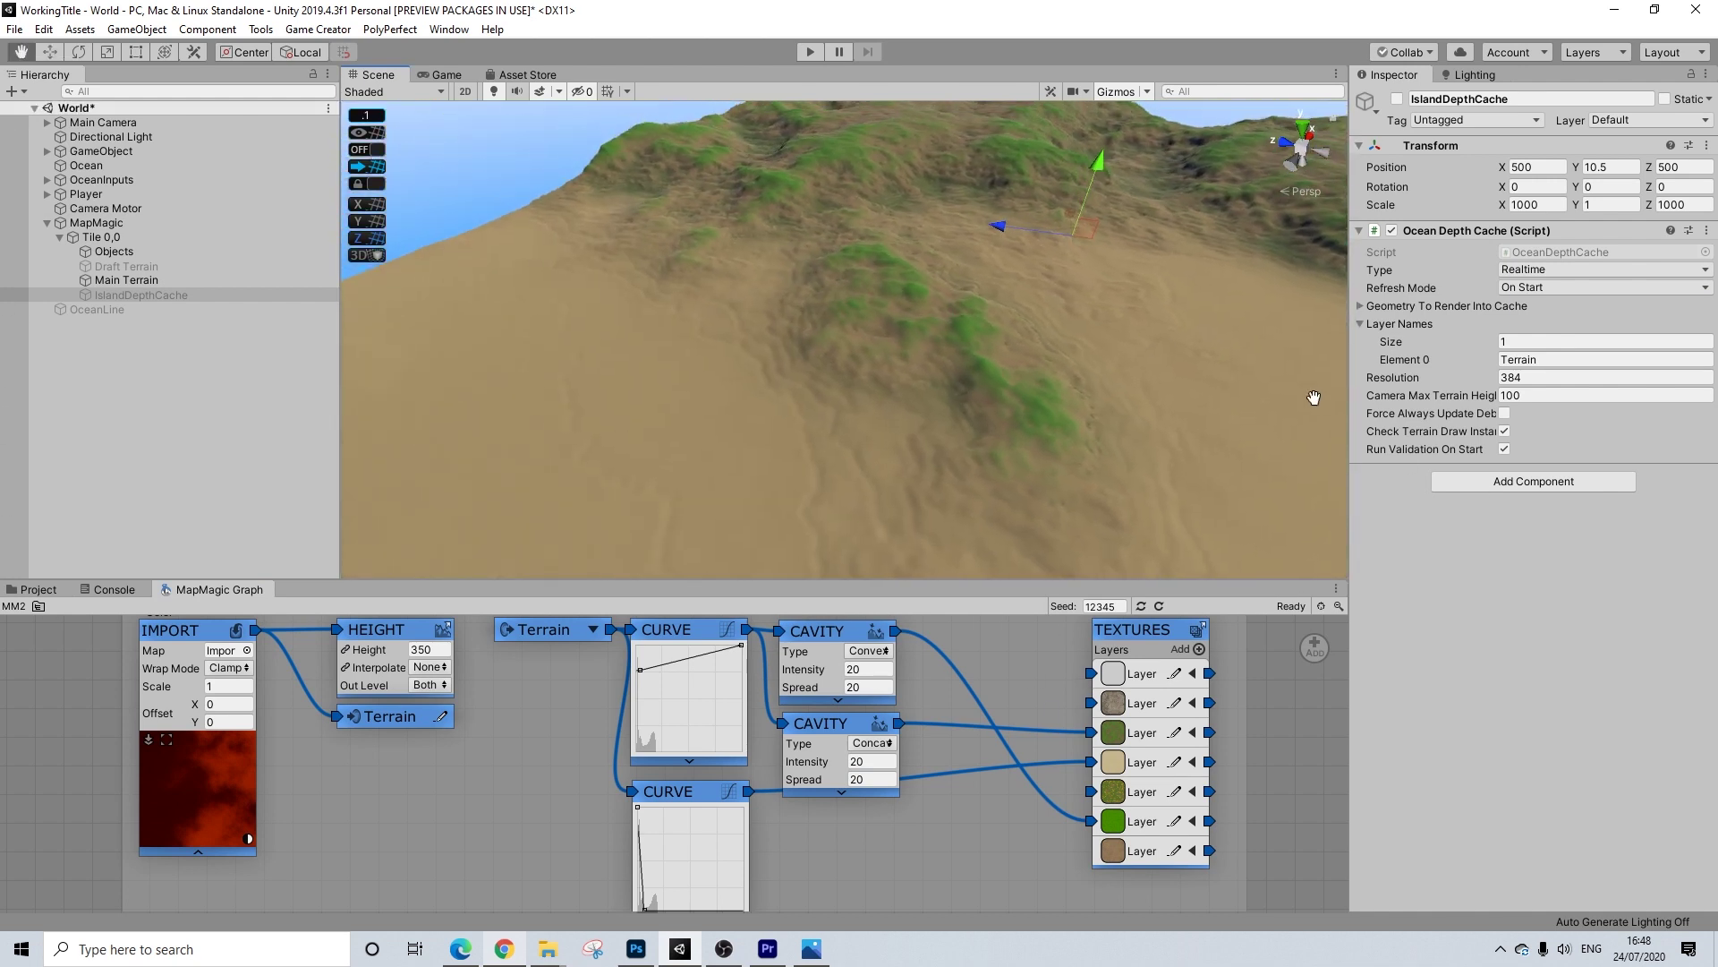
scroll(851, 387, up, 3)
alt+drag(855, 386, 453, 370)
right_drag(453, 370, 728, 355)
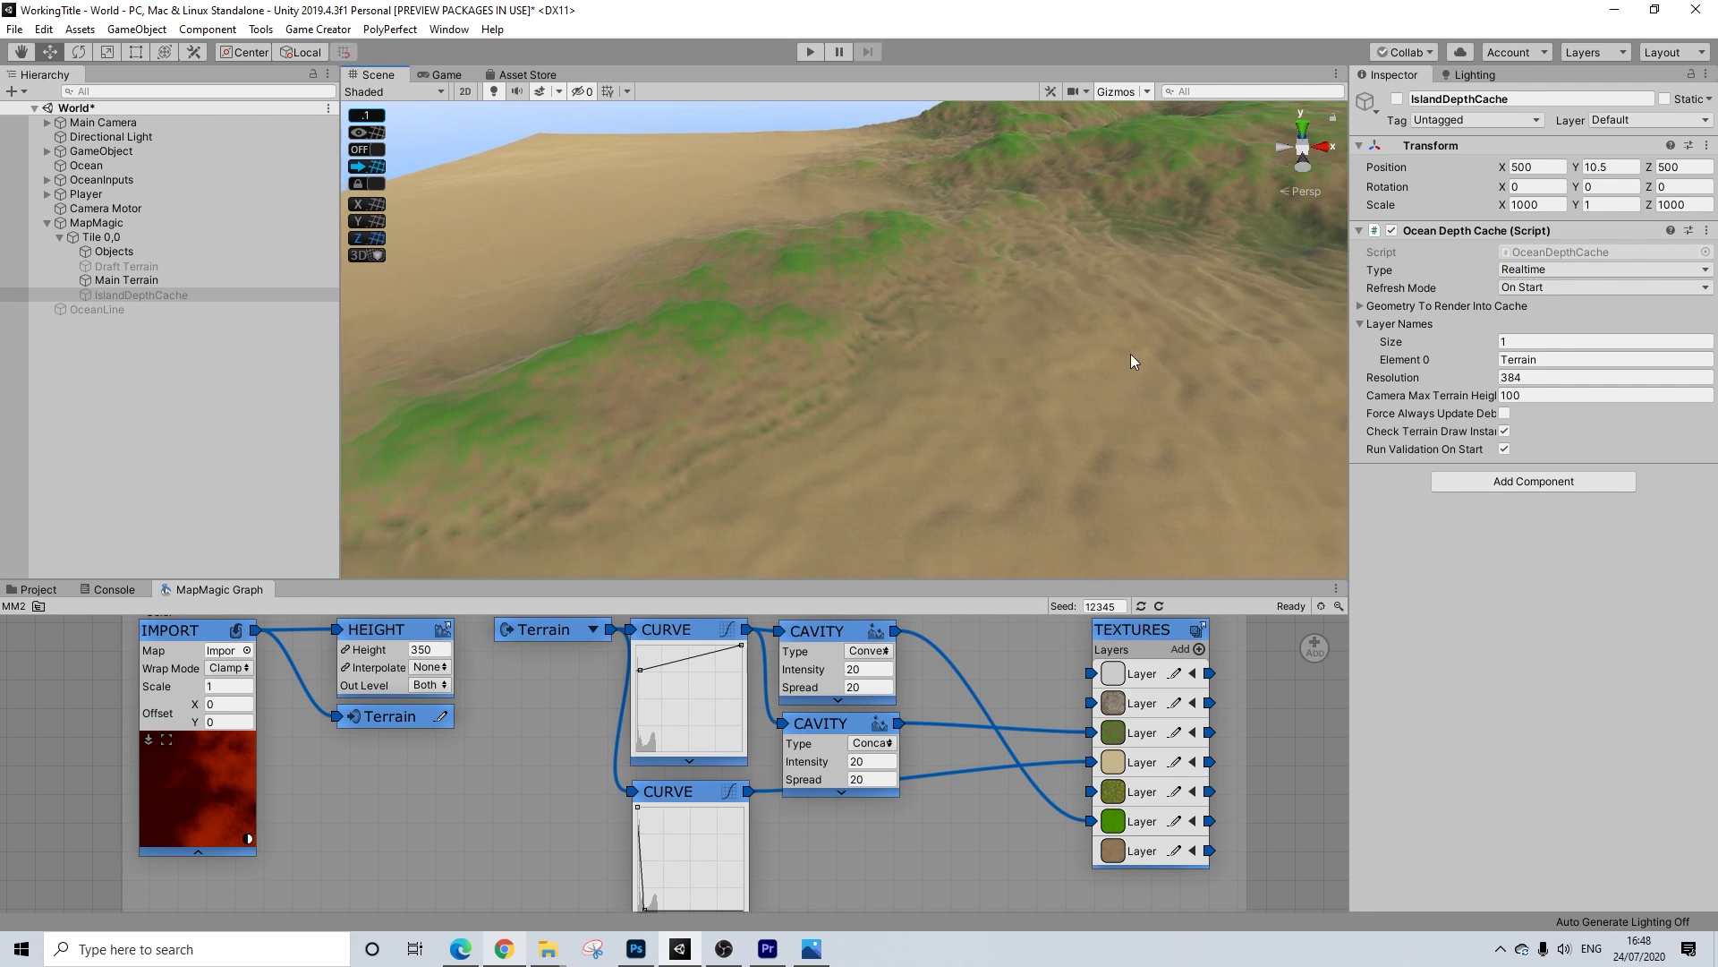
scroll(1129, 396, down, 4)
alt+drag(842, 425, 1111, 421)
scroll(1112, 421, down, 4)
scroll(1111, 421, down, 2)
middle_drag(1093, 475, 949, 381)
scroll(1054, 432, down, 2)
scroll(998, 410, down, 3)
alt+drag(969, 404, 985, 406)
mouse_move(984, 407)
right_down()
mouse_move(1124, 384)
mouse_move(1151, 334)
mouse_move(1005, 382)
mouse_move(977, 428)
right_up()
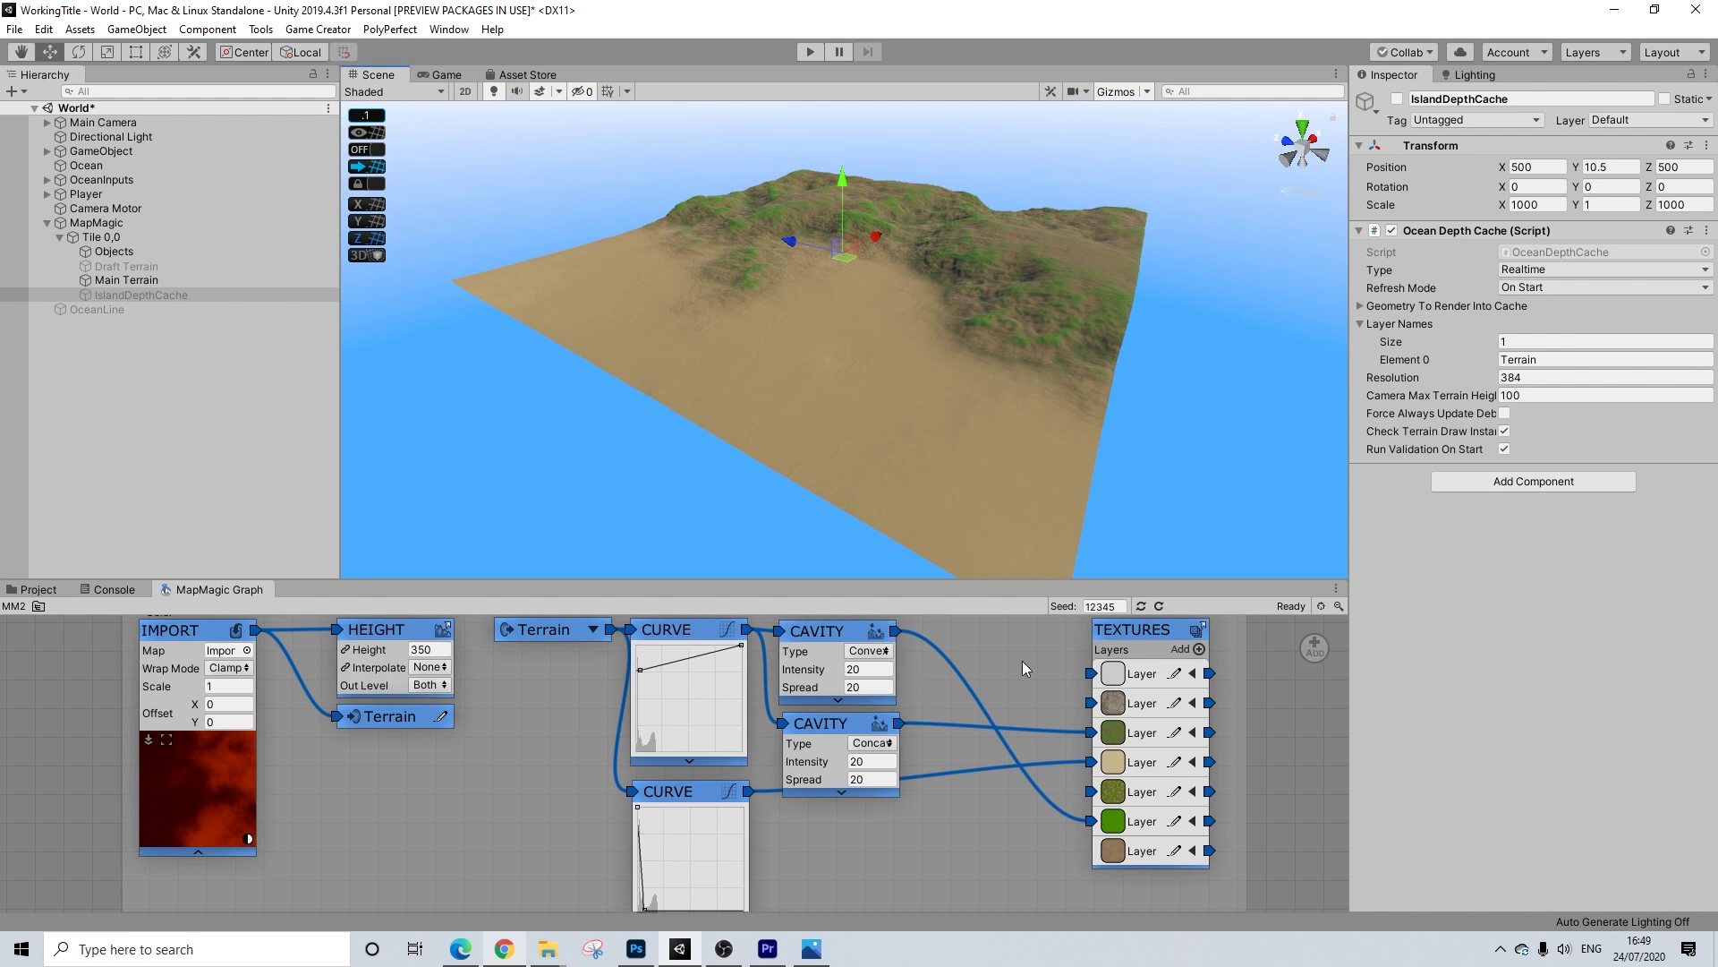
middle_drag(1003, 670, 803, 697)
scroll(1054, 711, down, 3)
middle_drag(1053, 715, 1082, 706)
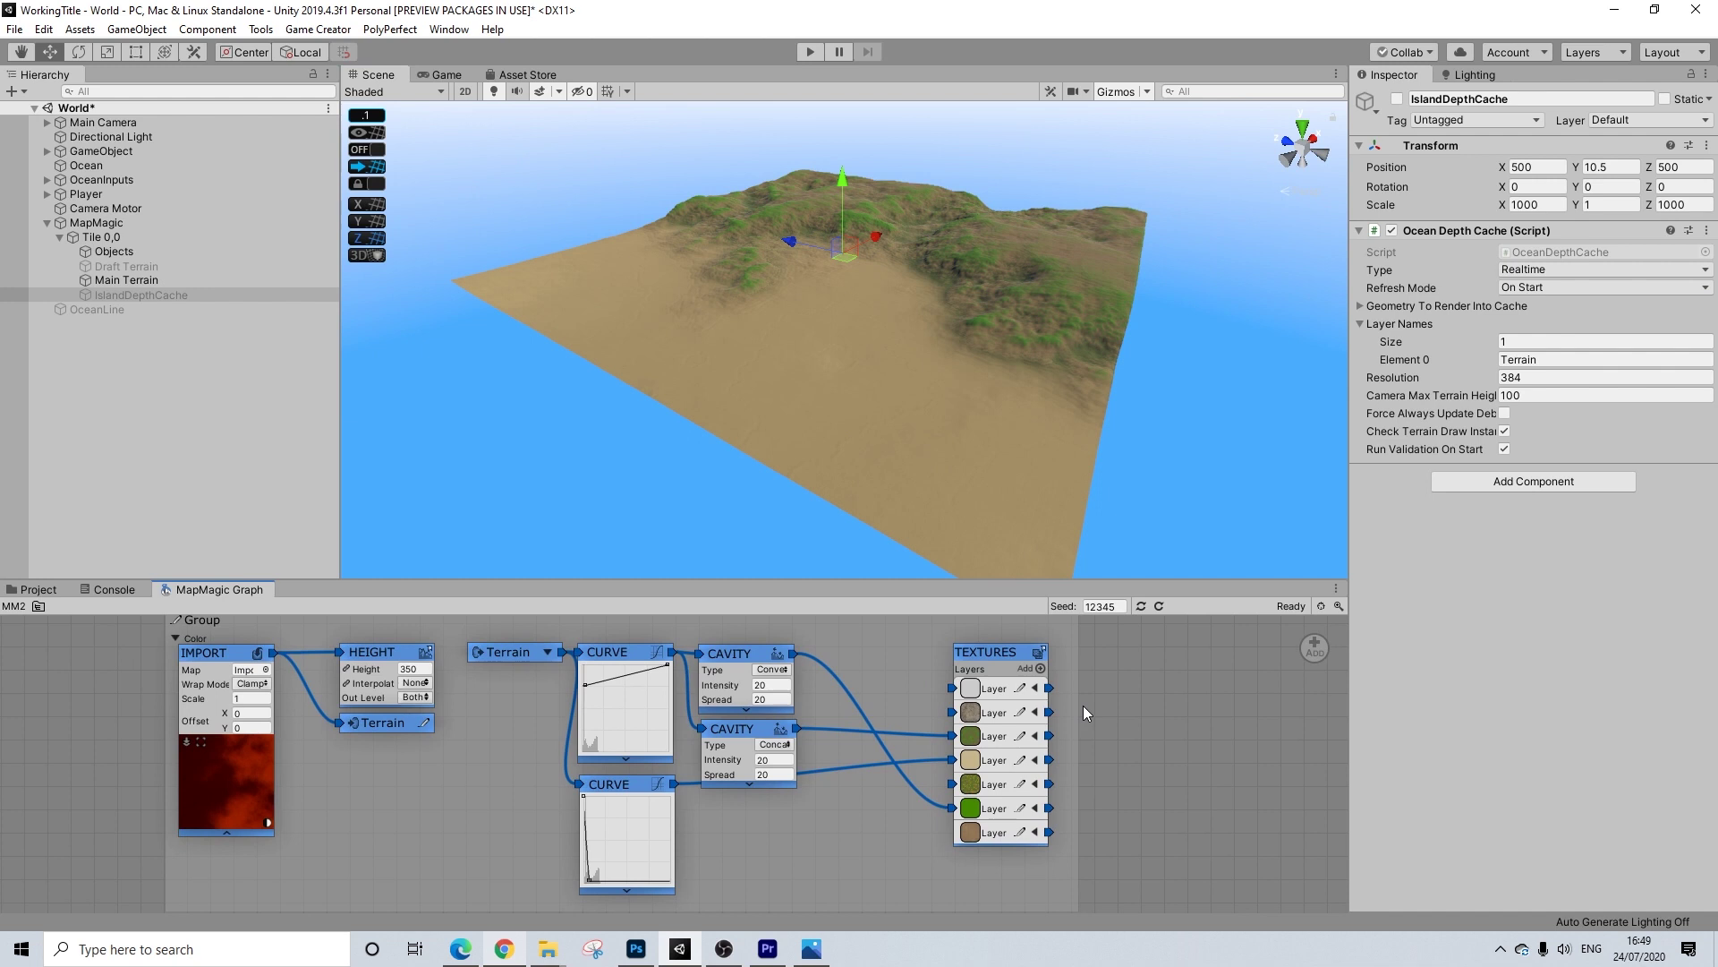
right_click(1129, 698)
mouse_move(1200, 707)
mouse_move(1348, 727)
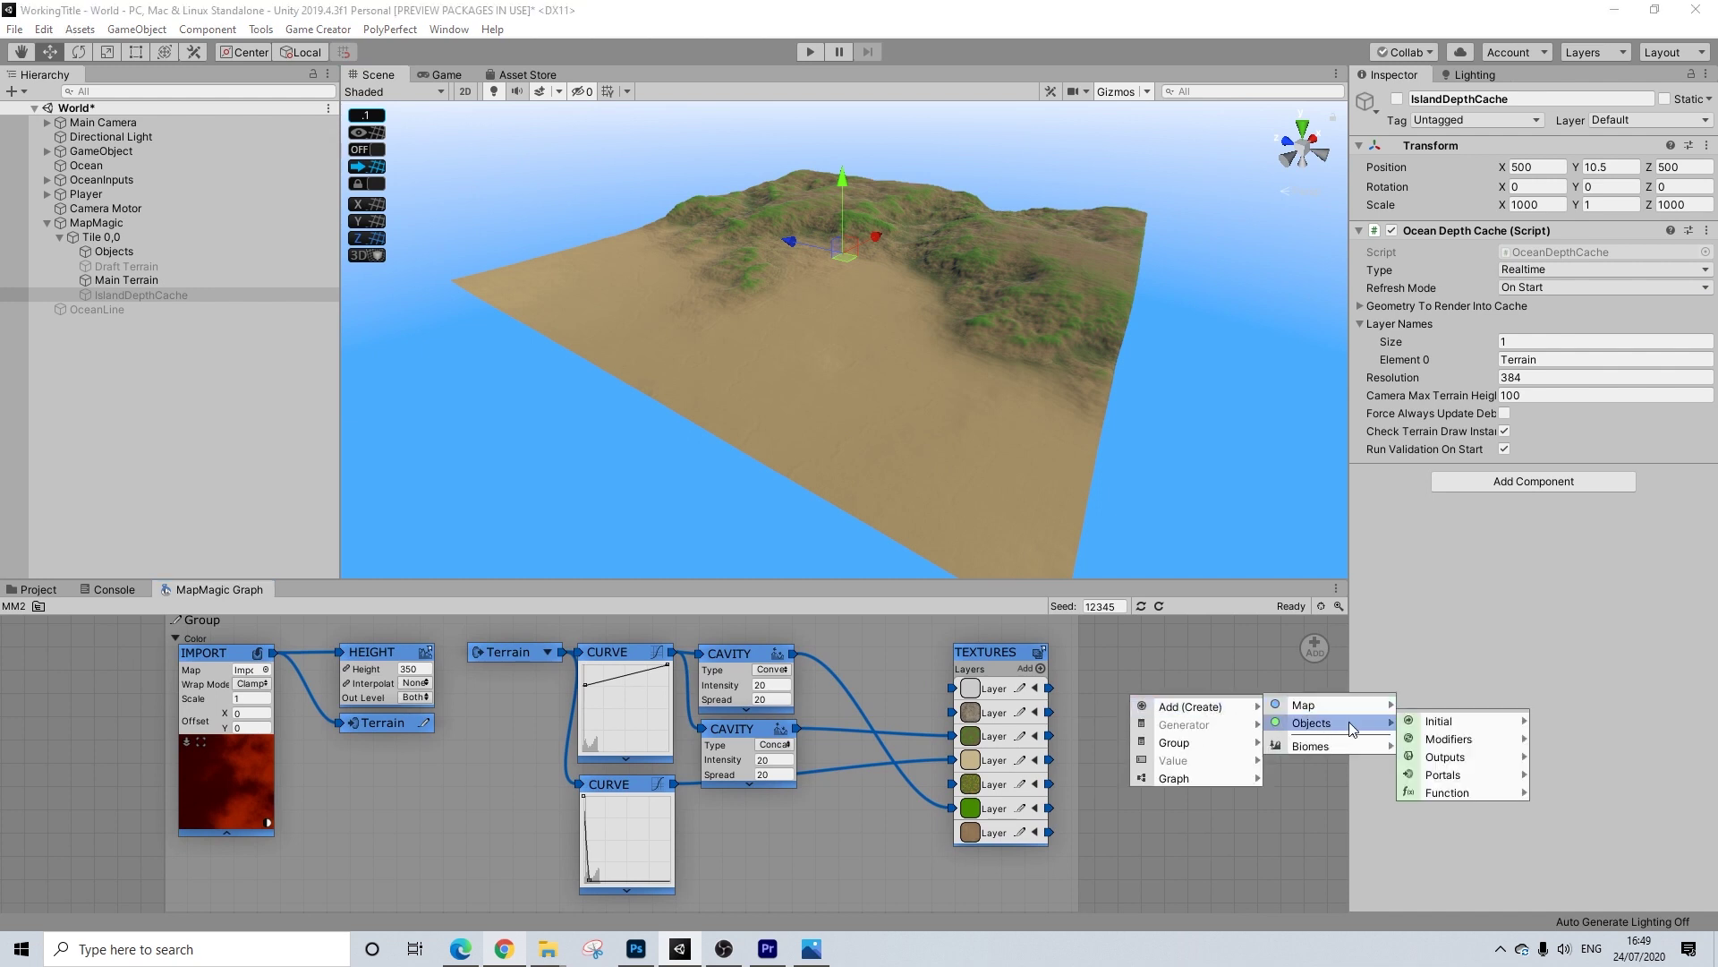
mouse_move(1435, 727)
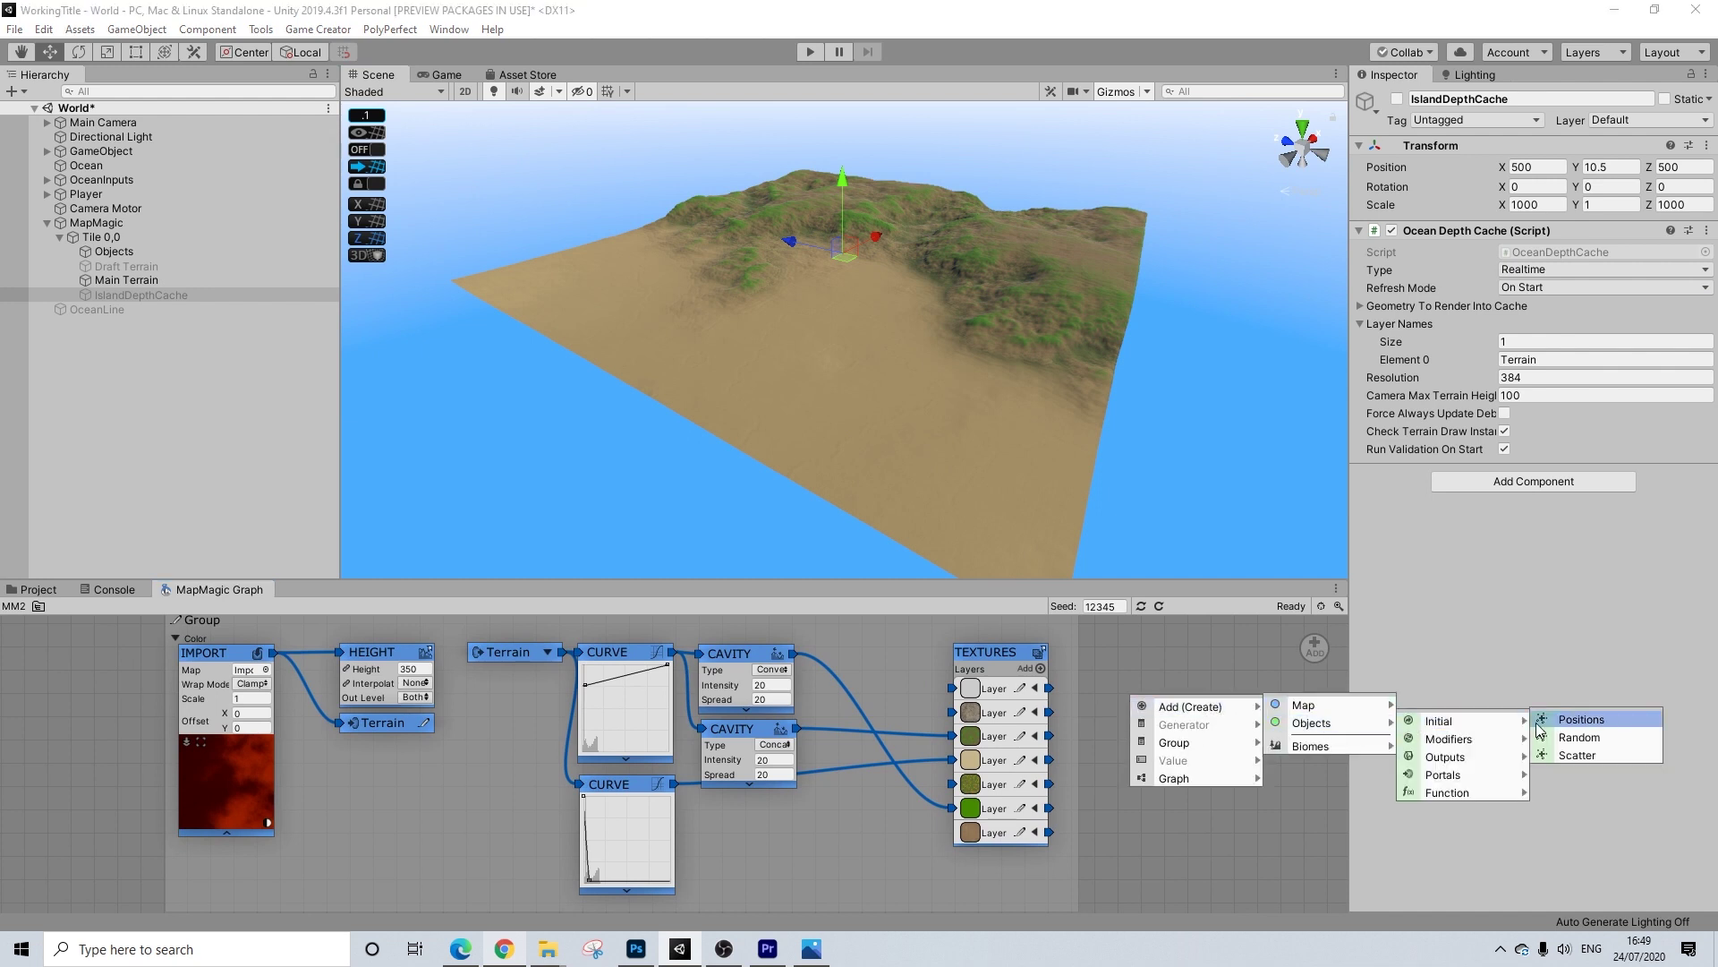
mouse_move(1495, 739)
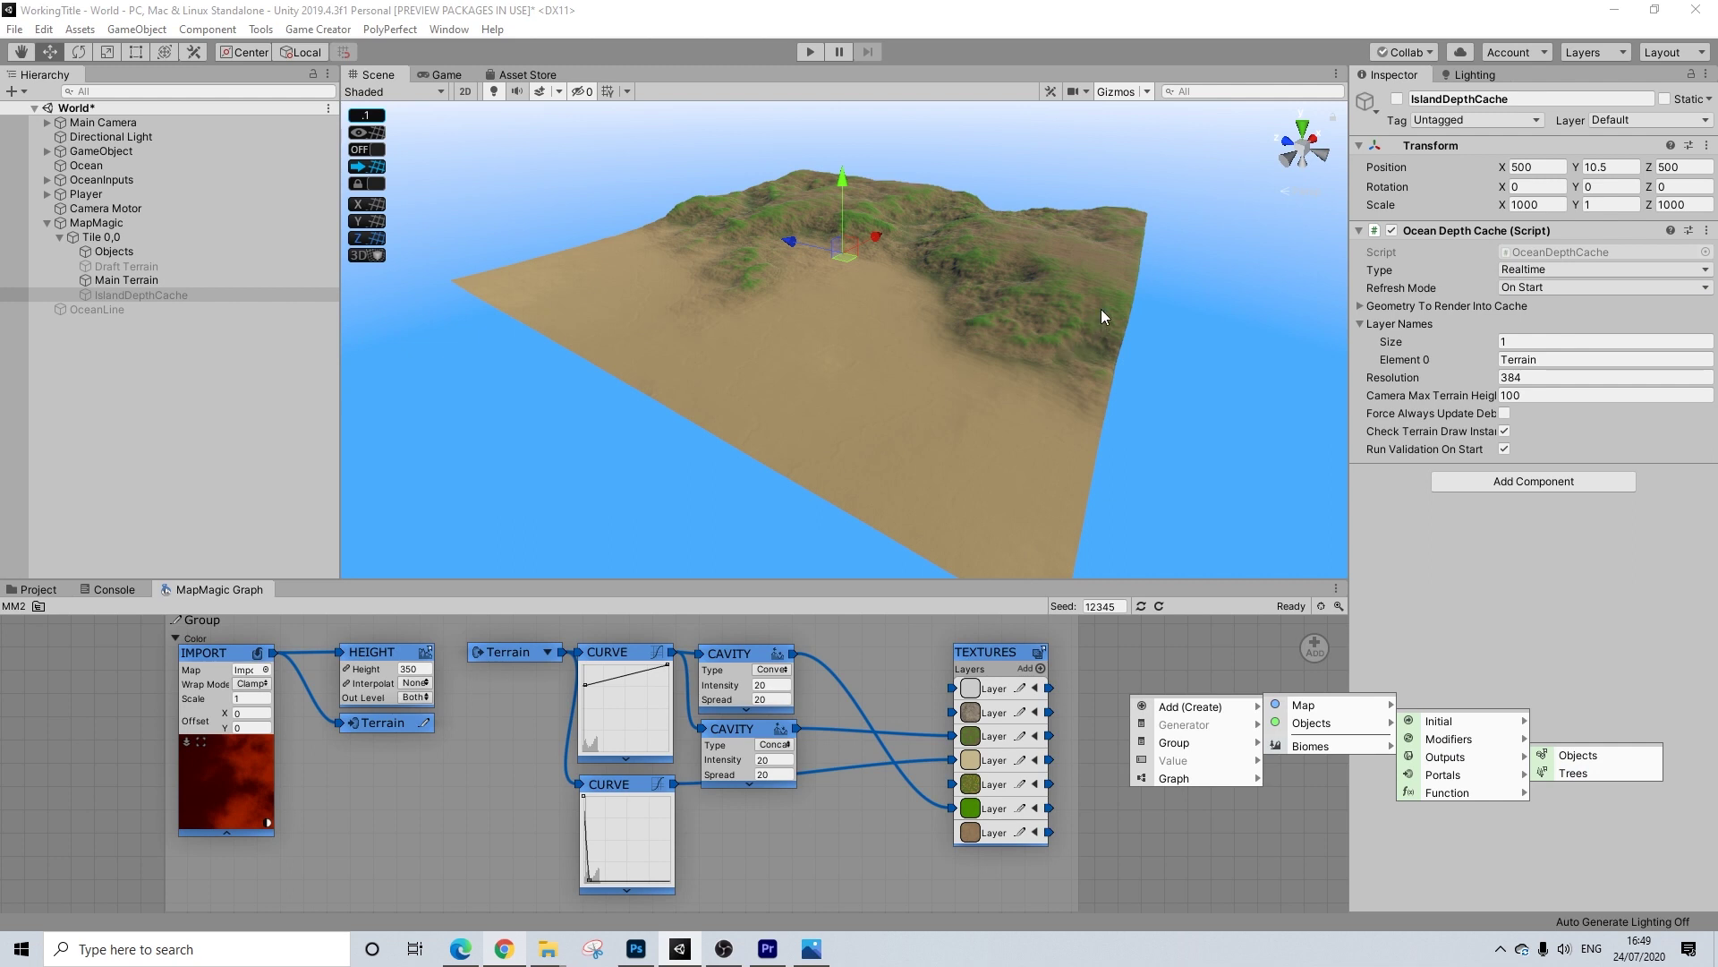
click(733, 330)
Inspect the textured terrain tile at ground level and from several sides, finishing with an overview of the whole island
middle_drag(617, 373, 761, 492)
scroll(786, 492, up, 6)
right_drag(954, 510, 711, 271)
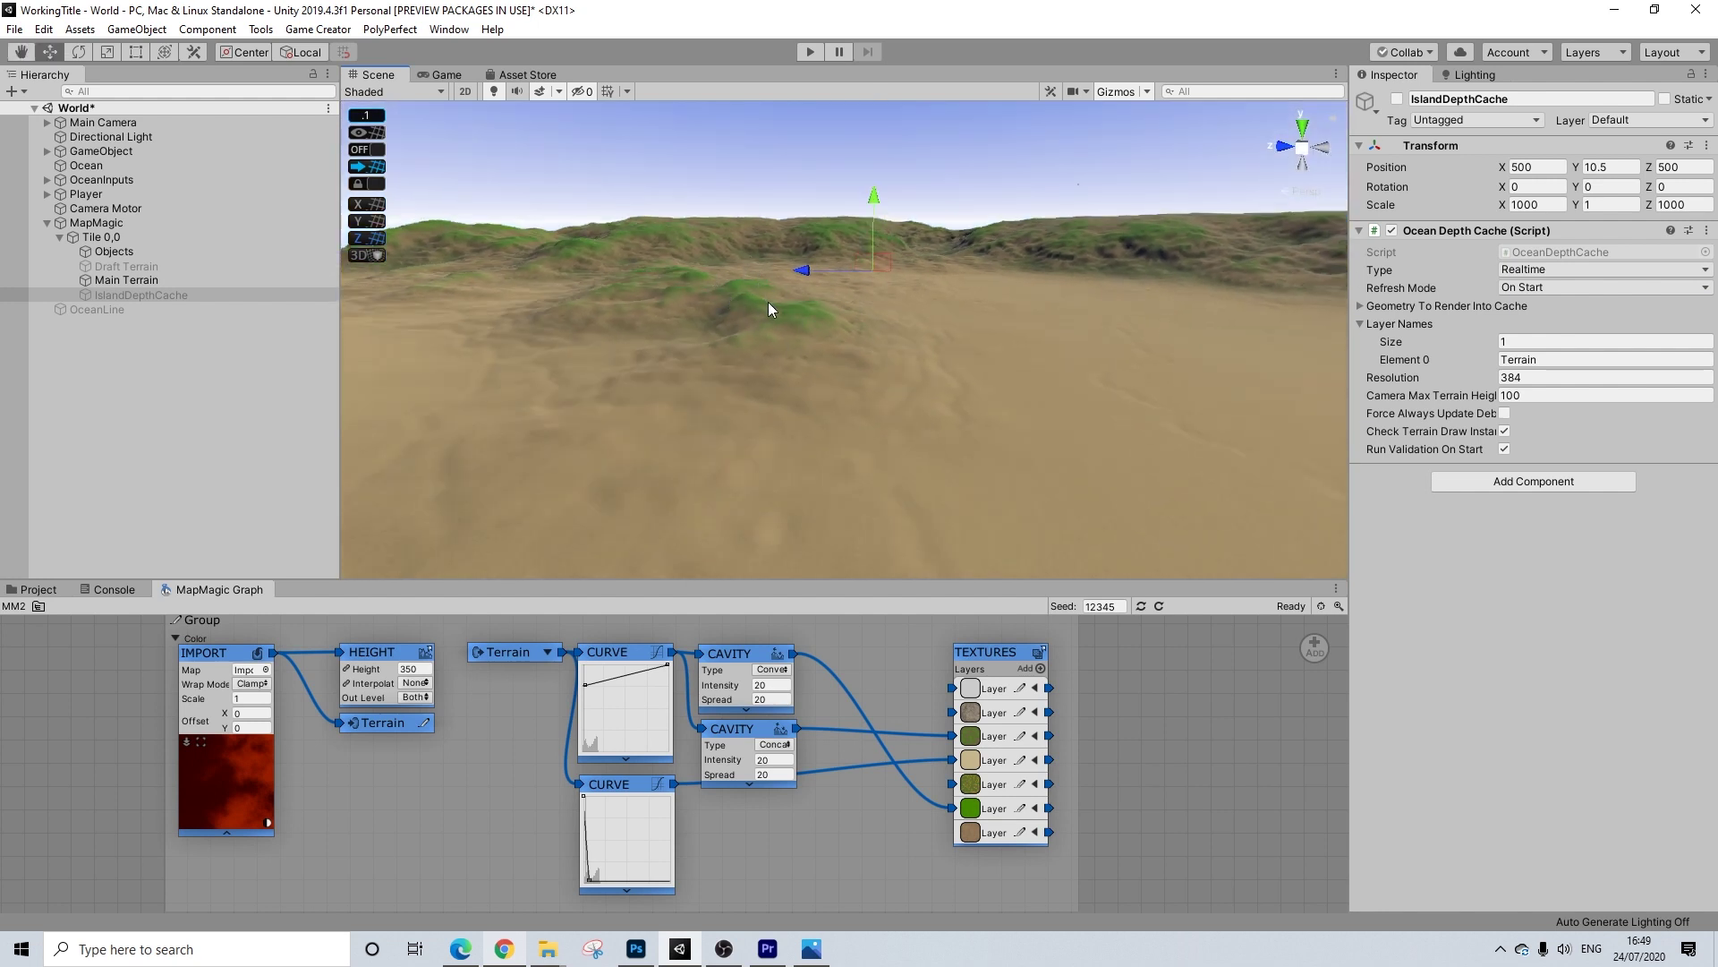
middle_drag(1023, 261, 968, 324)
alt+drag(969, 325, 814, 361)
middle_drag(814, 361, 851, 423)
right_drag(840, 481, 941, 398)
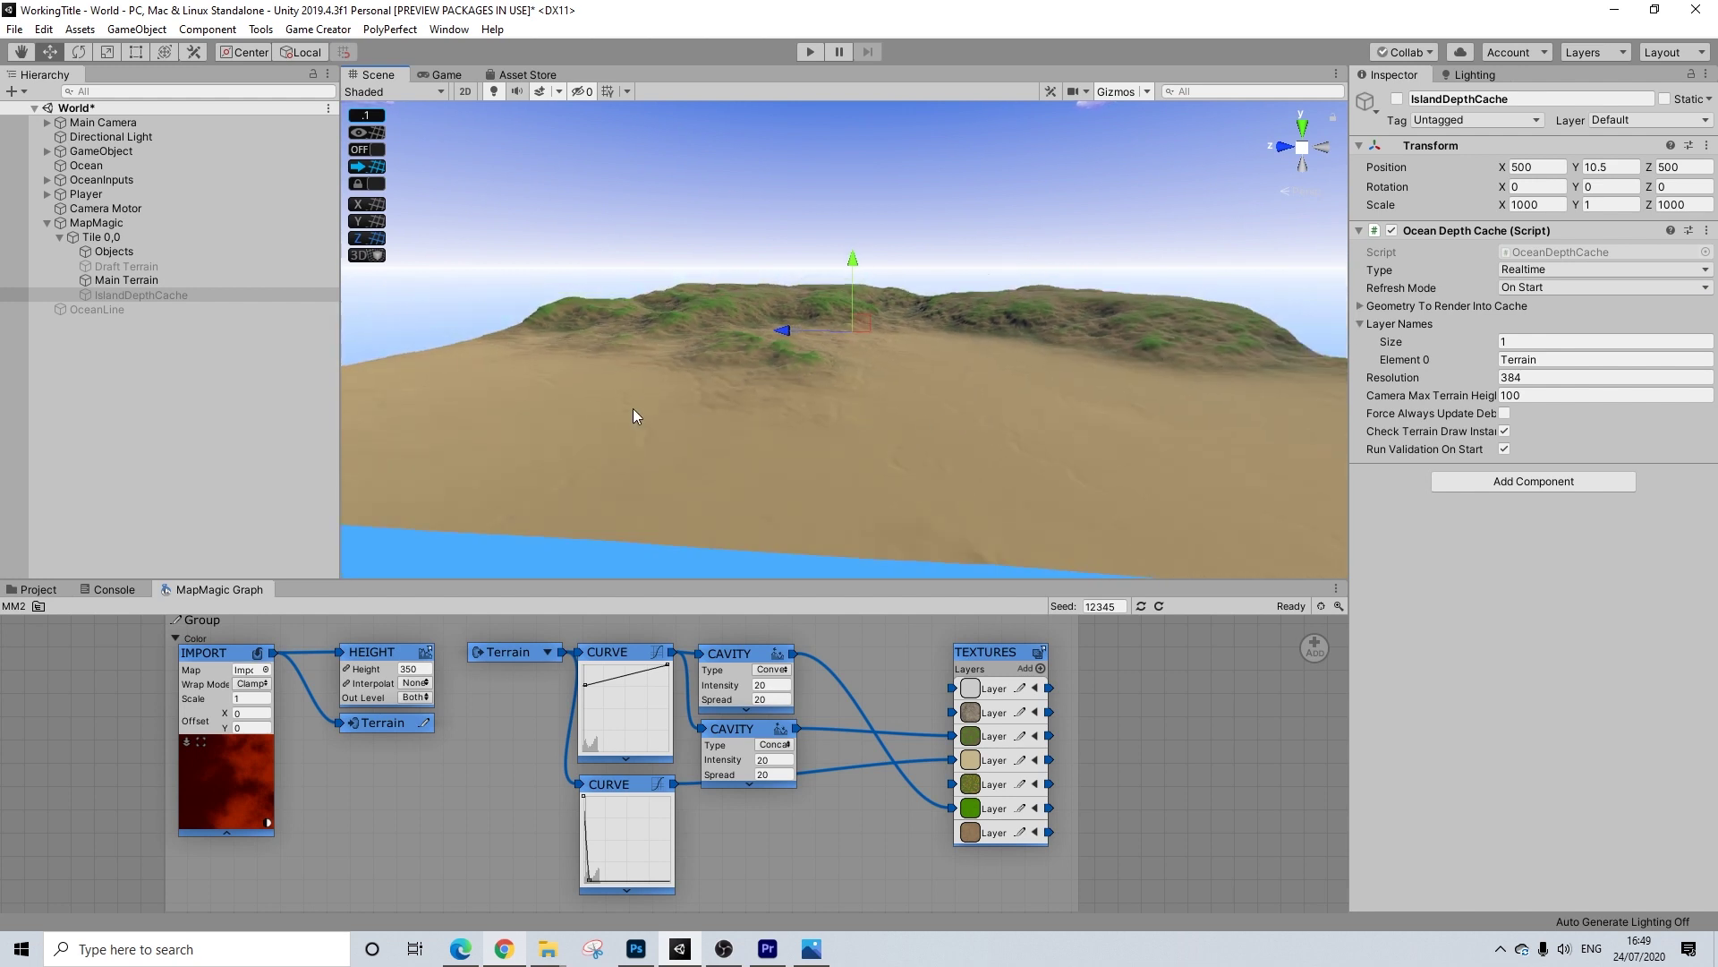
right_drag(1112, 388, 938, 443)
middle_drag(938, 442, 865, 356)
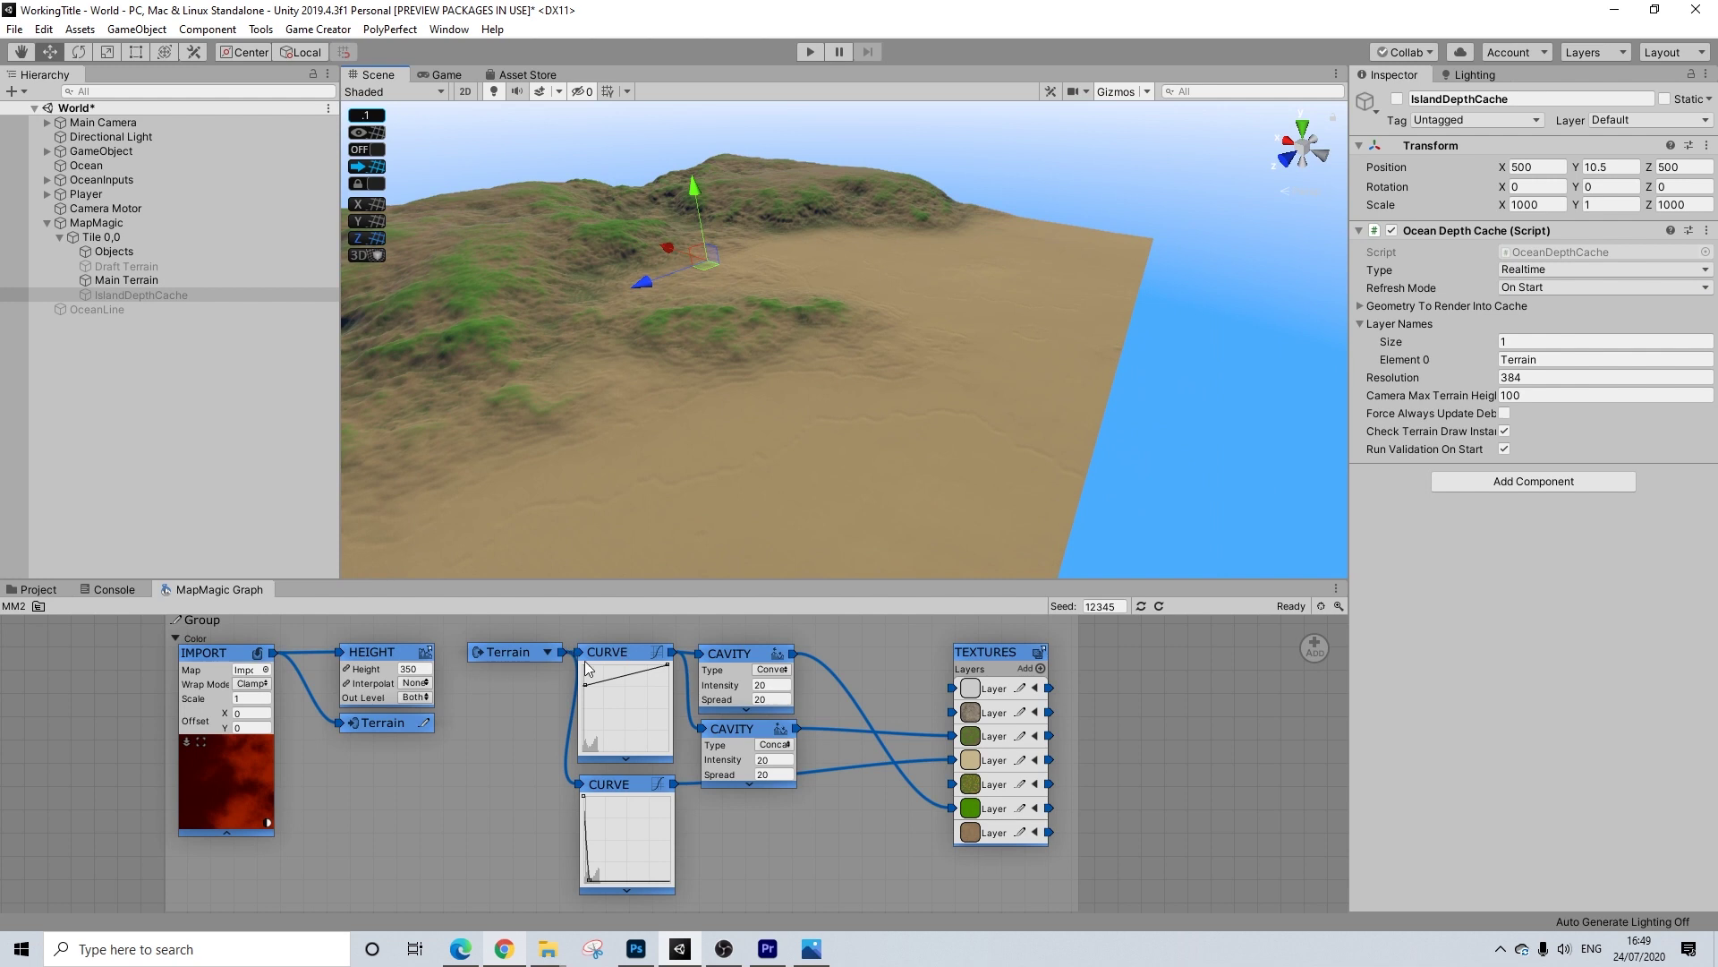
right_drag(824, 474, 376, 407)
right_drag(1013, 501, 898, 508)
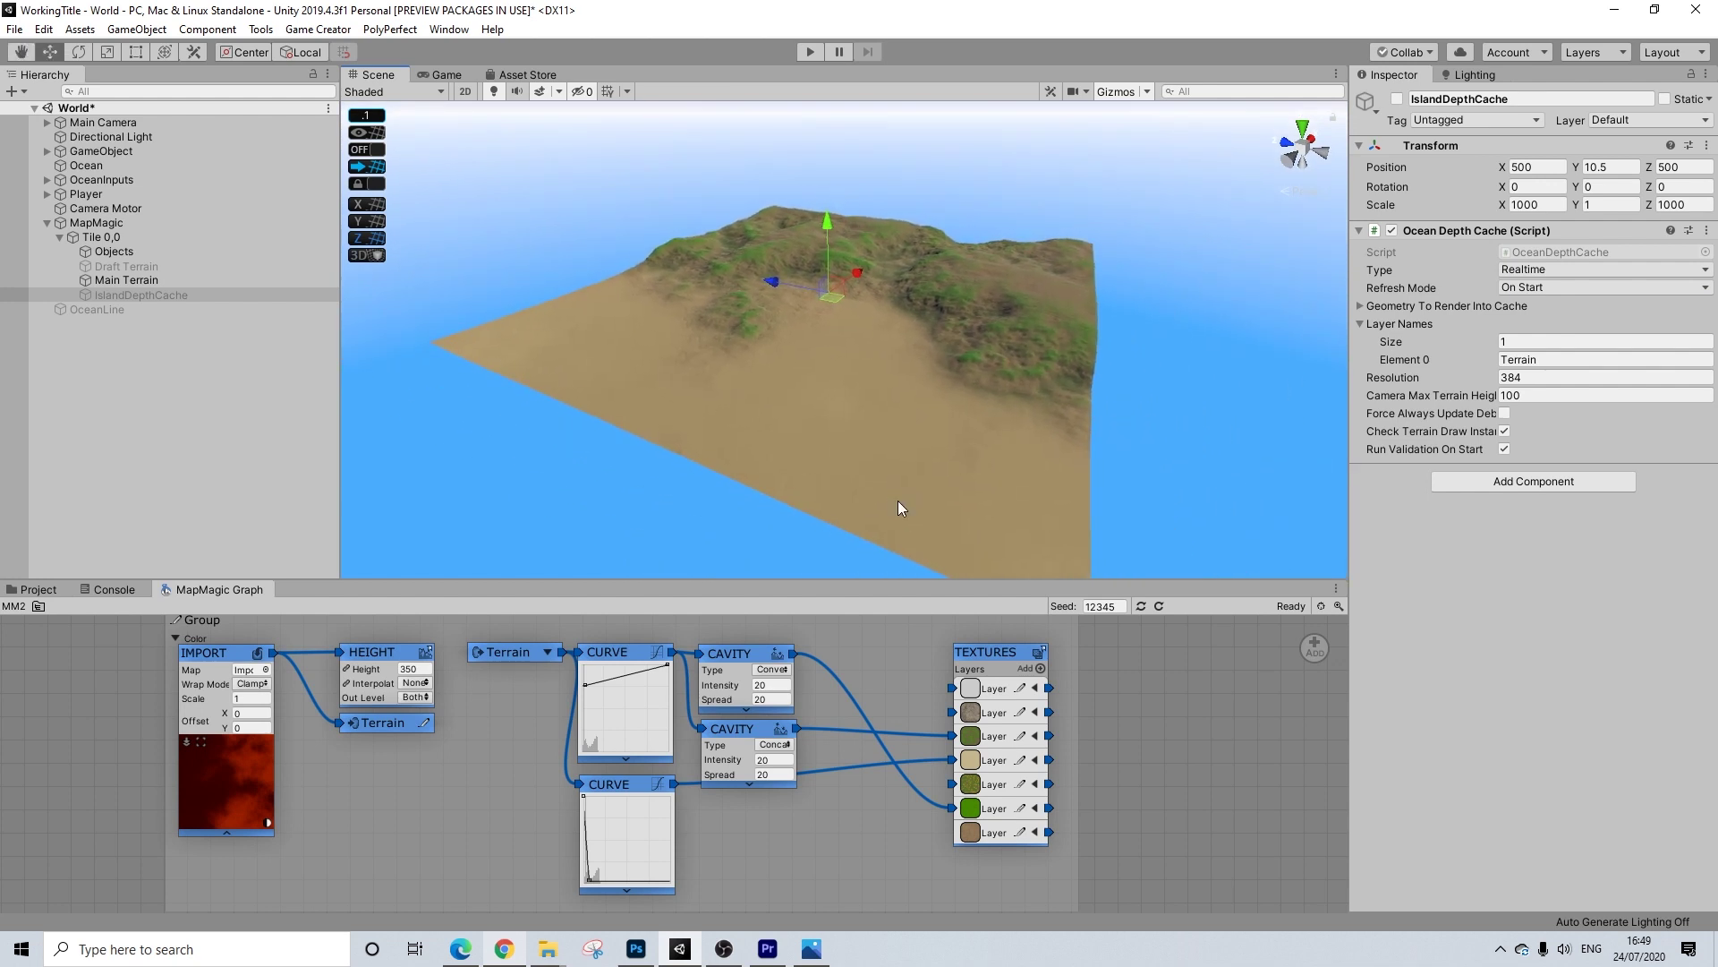